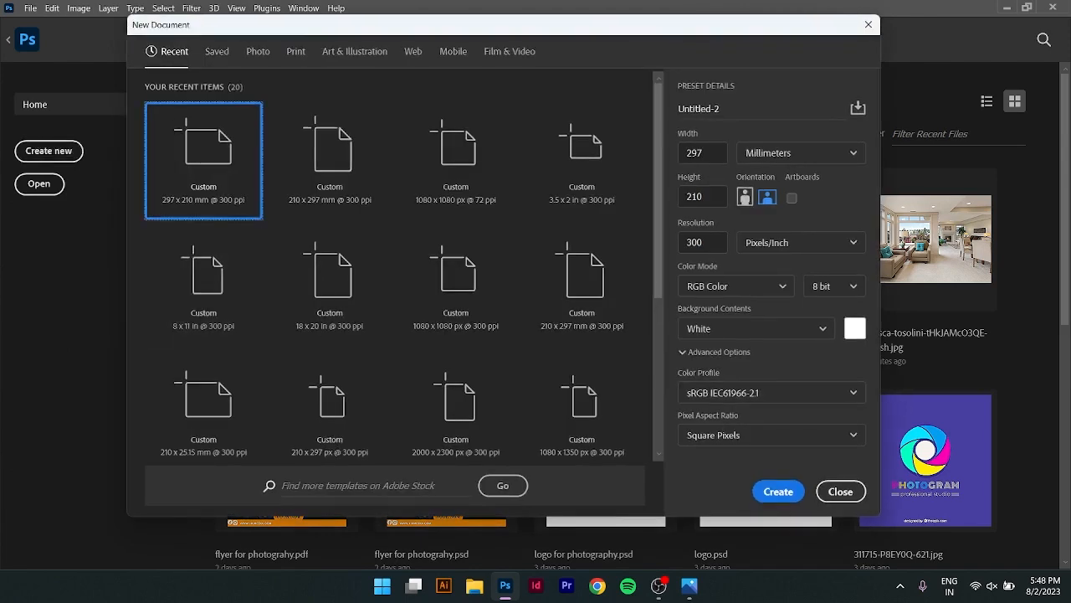
Create a 297 x 210 mm document at 300 ppi named bi fold brochure, and close the Untitled-1 document
left_click_drag(720, 110, 220, 51)
type("bi fold brochure")
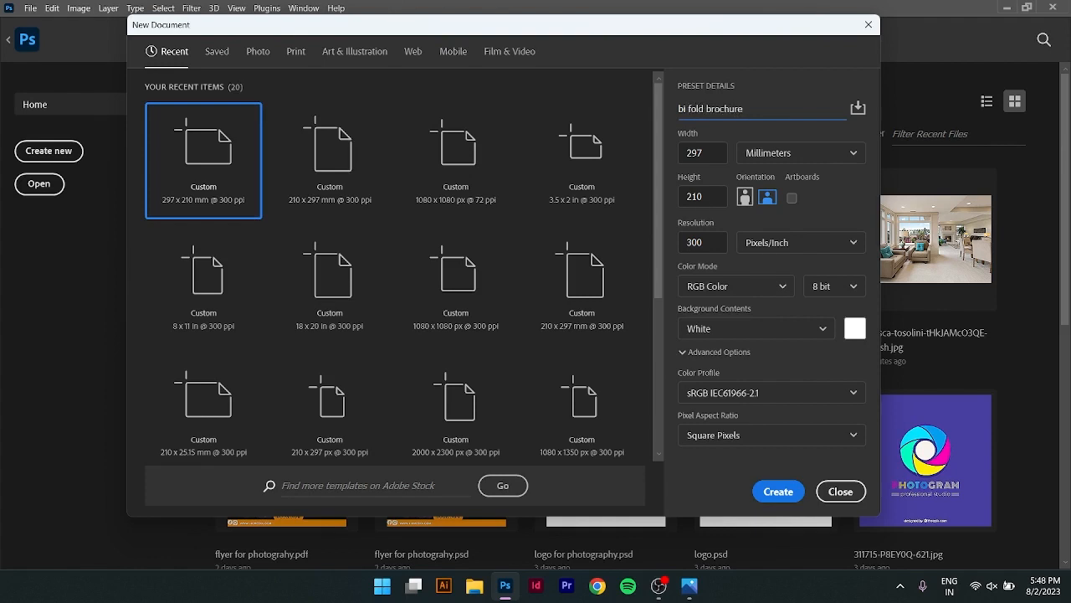
key("Return")
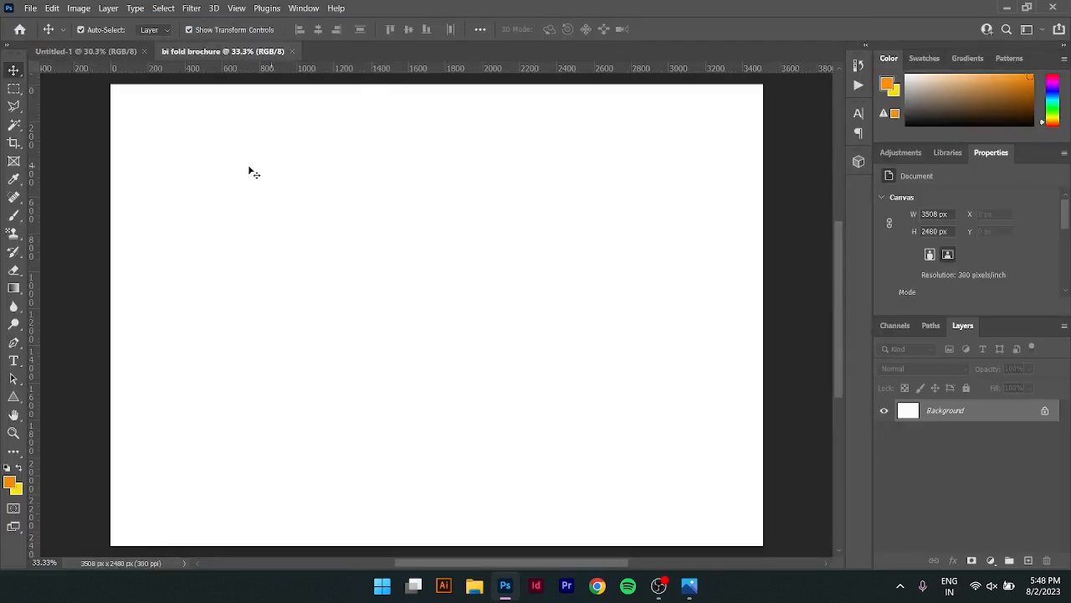
left_click(143, 51)
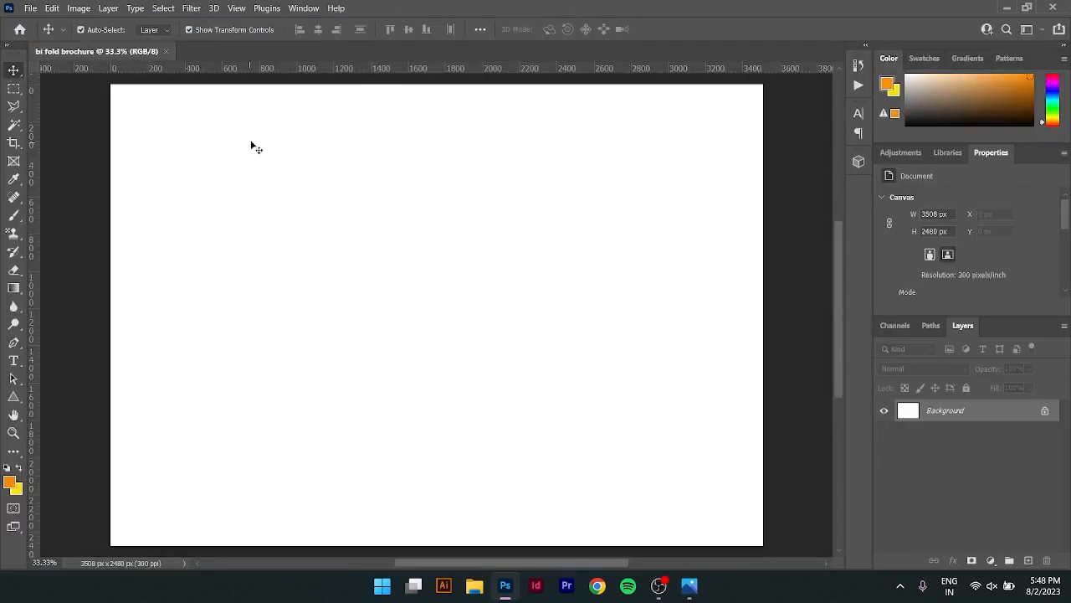
Draw an orange circle about 1125 px in diameter over the page's upper-right corner with the Ellipse tool
scroll(384, 225, "down", 2)
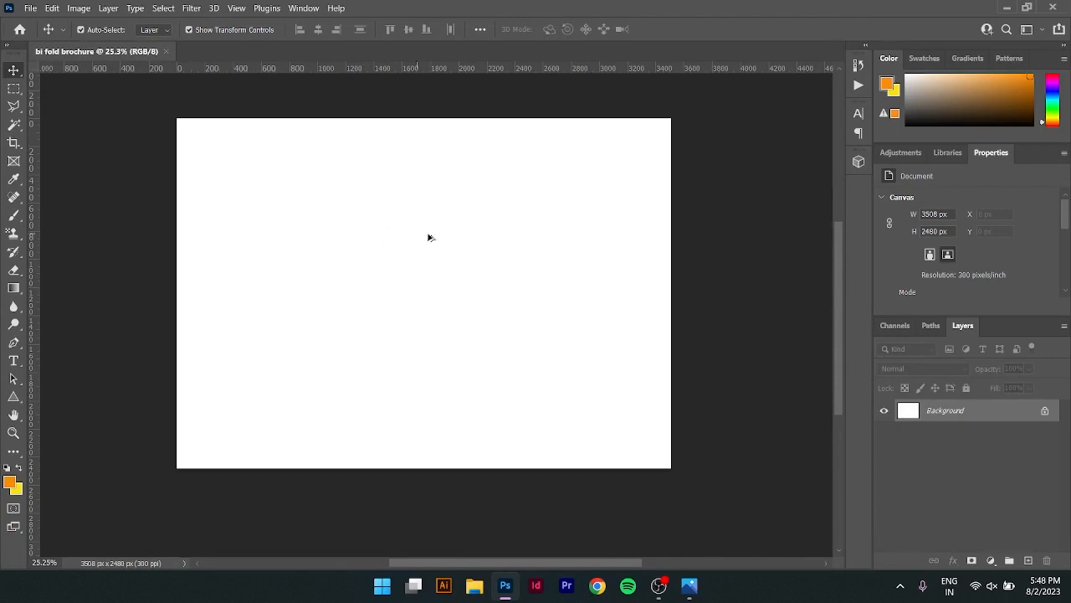
scroll(499, 276, "down", 2)
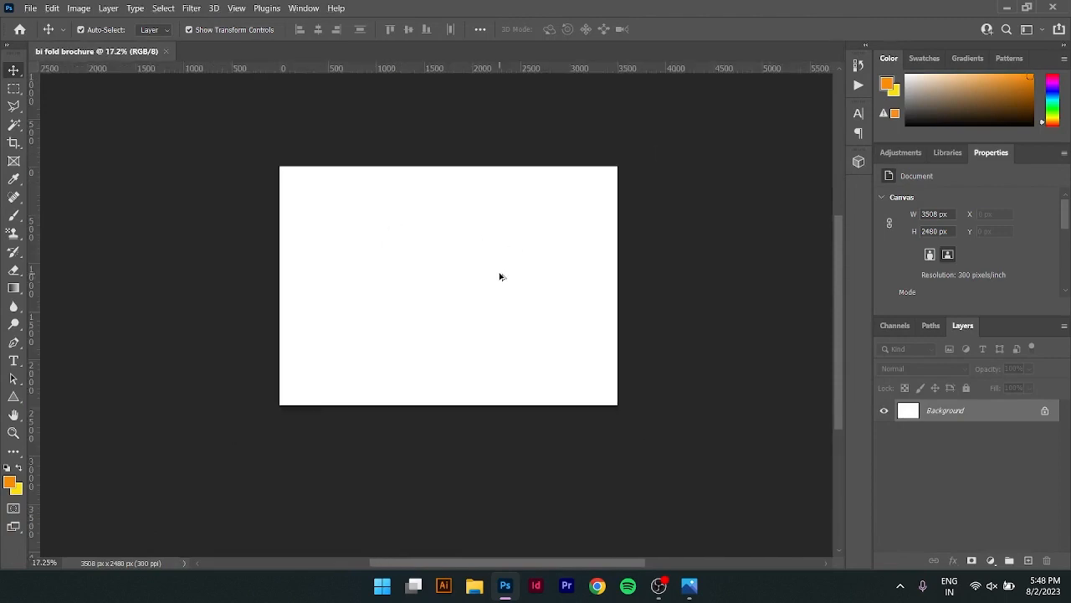
scroll(499, 276, "up", 2)
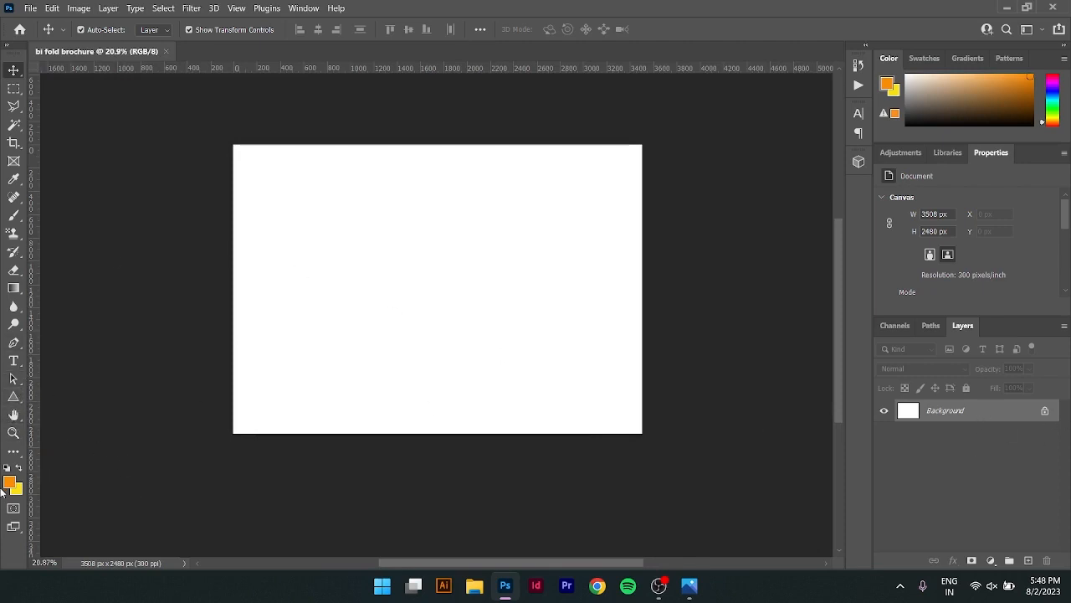
left_click(14, 396)
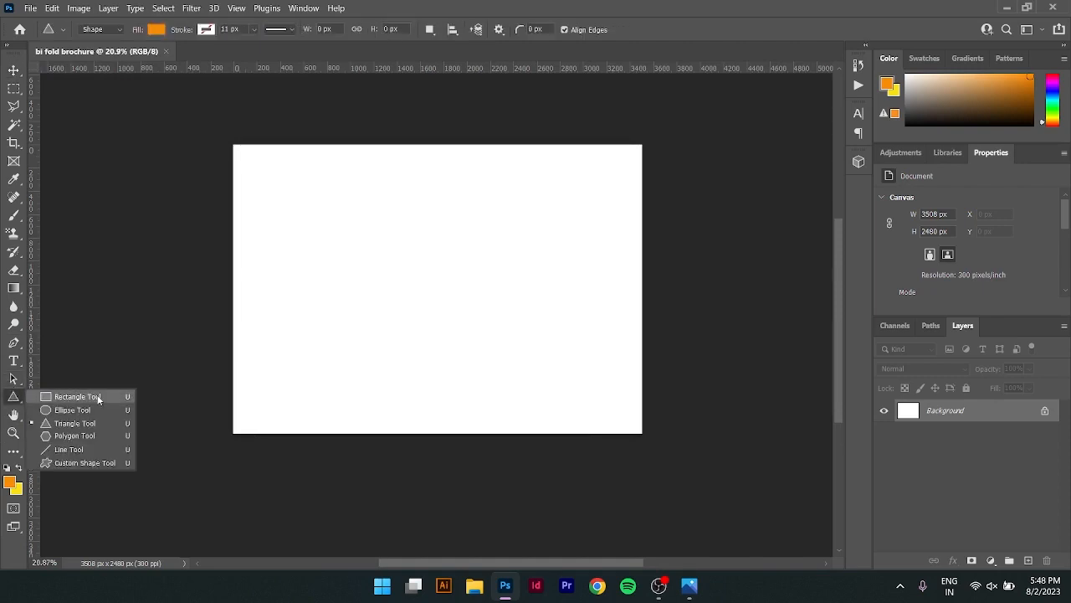
left_click(84, 411)
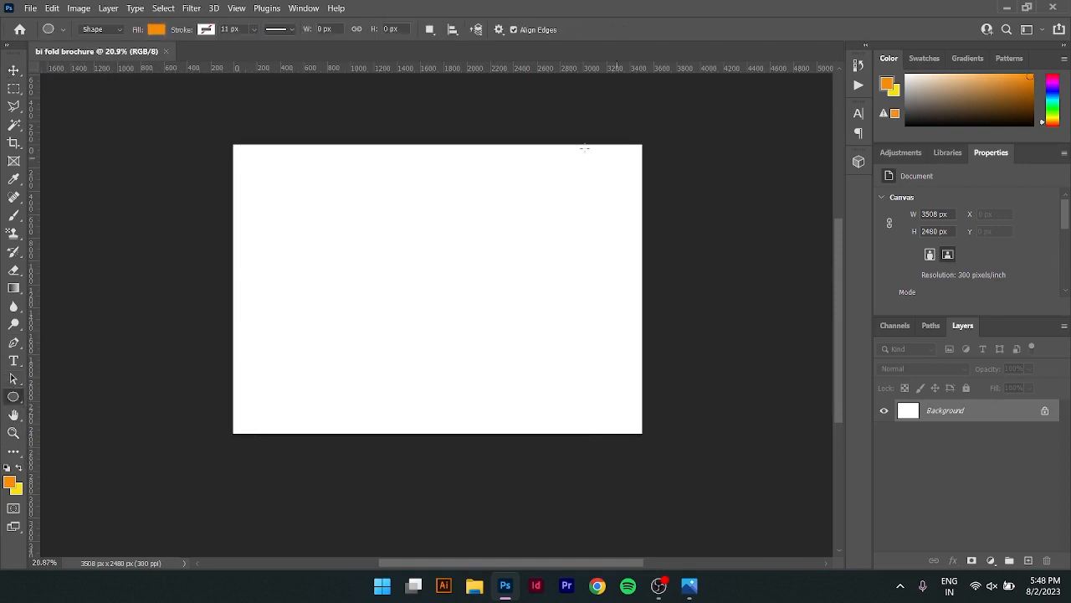
left_click_drag(494, 148, 641, 275)
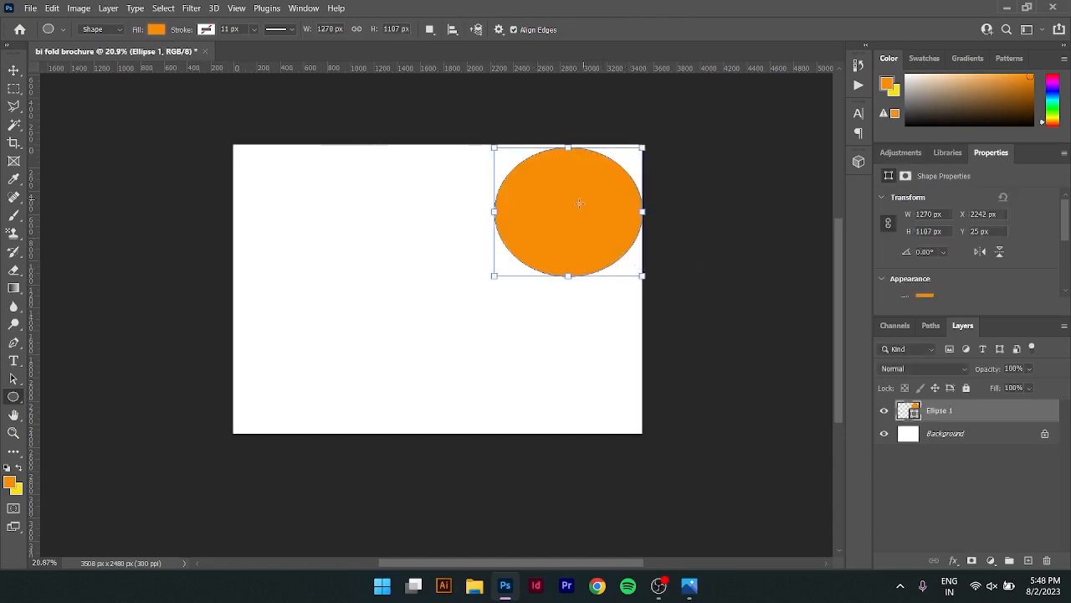
key("ctrl+z")
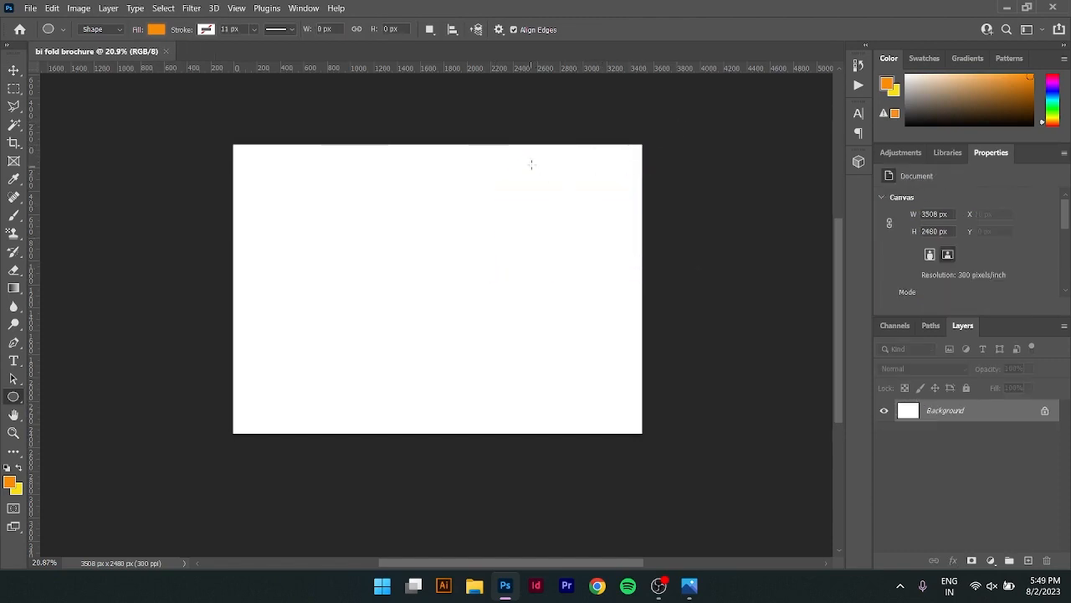
left_click_drag(529, 139, 710, 263)
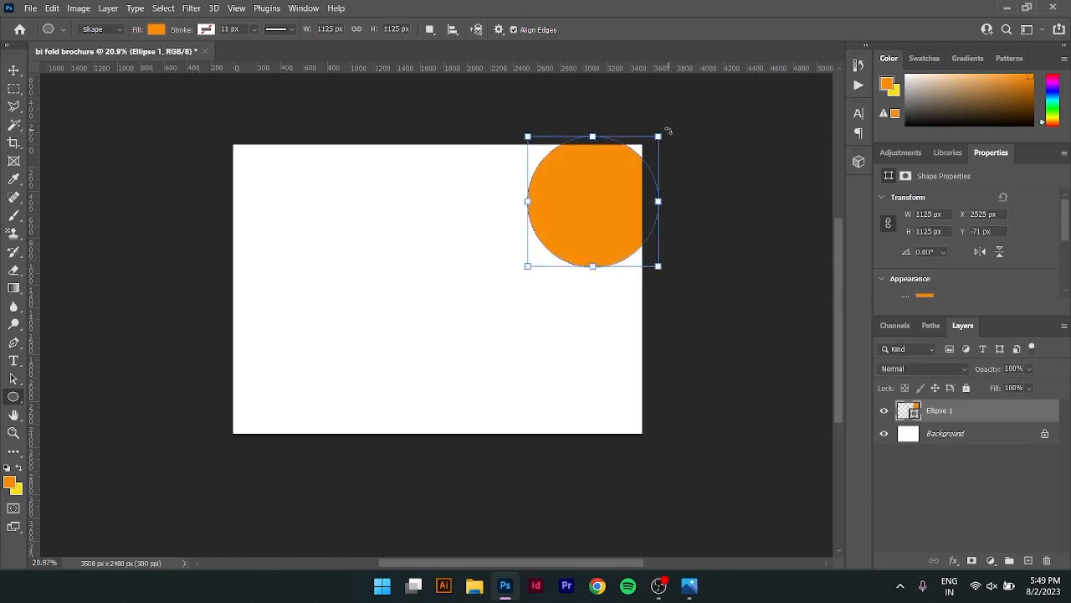
Enlarge the orange circle to about 1484 by 1407 px and move it to about X 2478, Y -454 px, overlapping the page's upper-right corner
left_click_drag(659, 136, 674, 124)
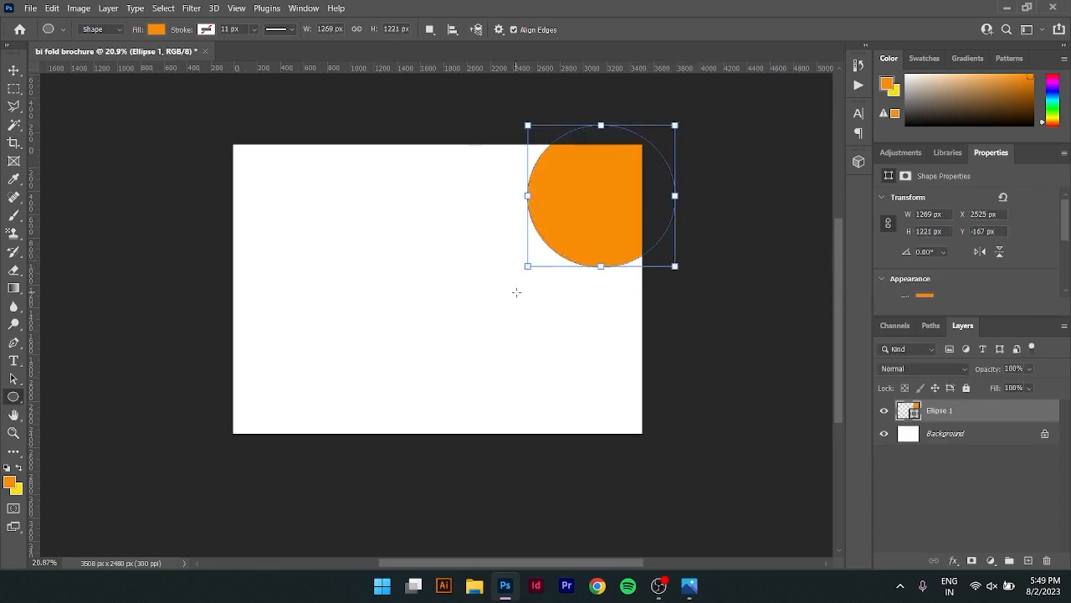
left_click_drag(527, 265, 502, 288)
key("ctrl+z")
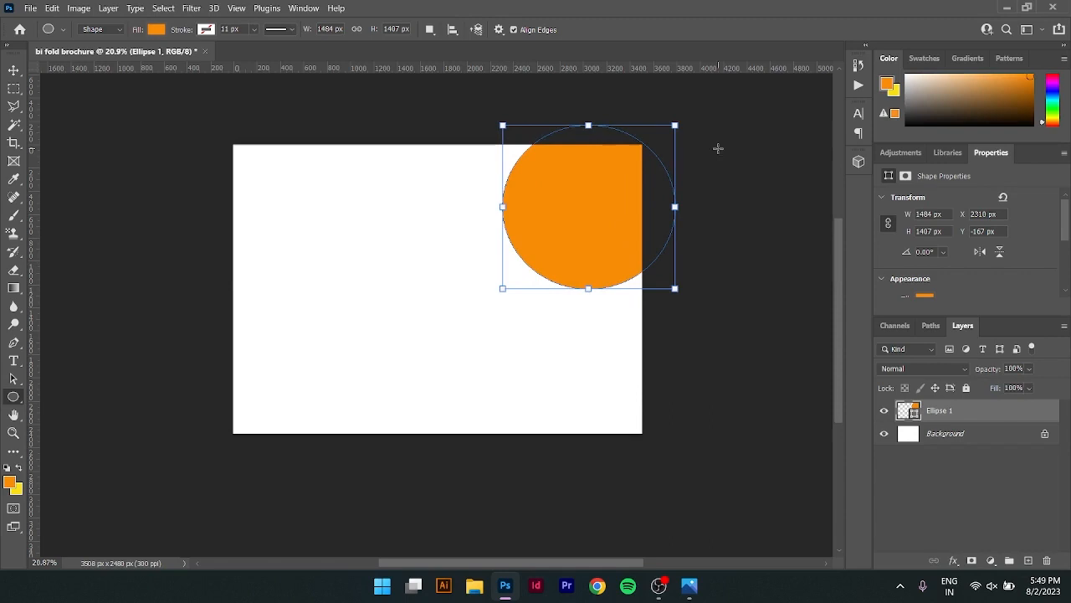
left_click(750, 80)
left_click(588, 227)
left_click(14, 69)
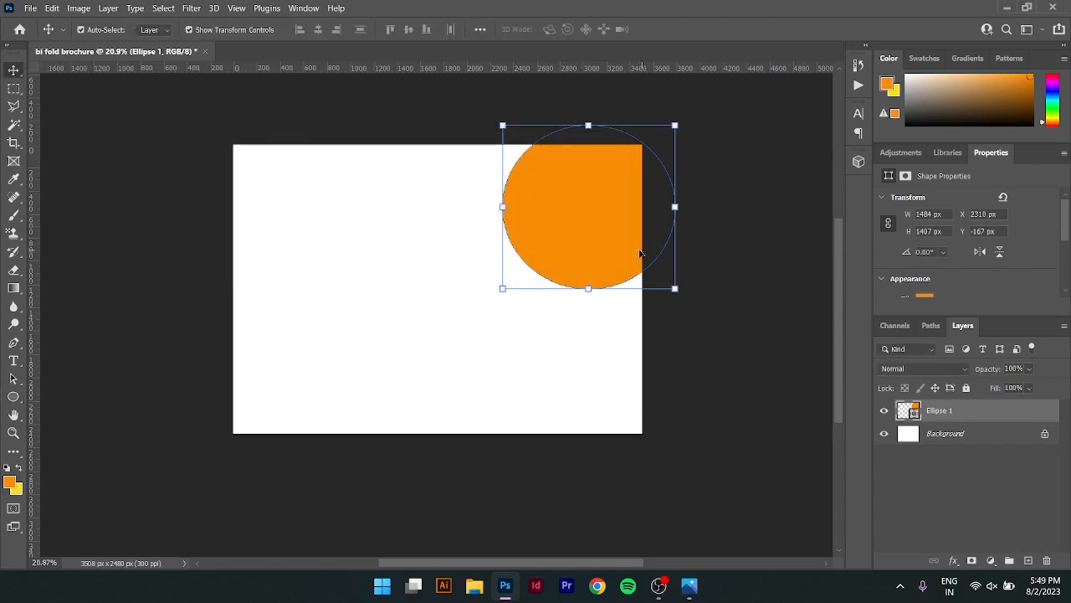
left_click_drag(561, 254, 581, 219)
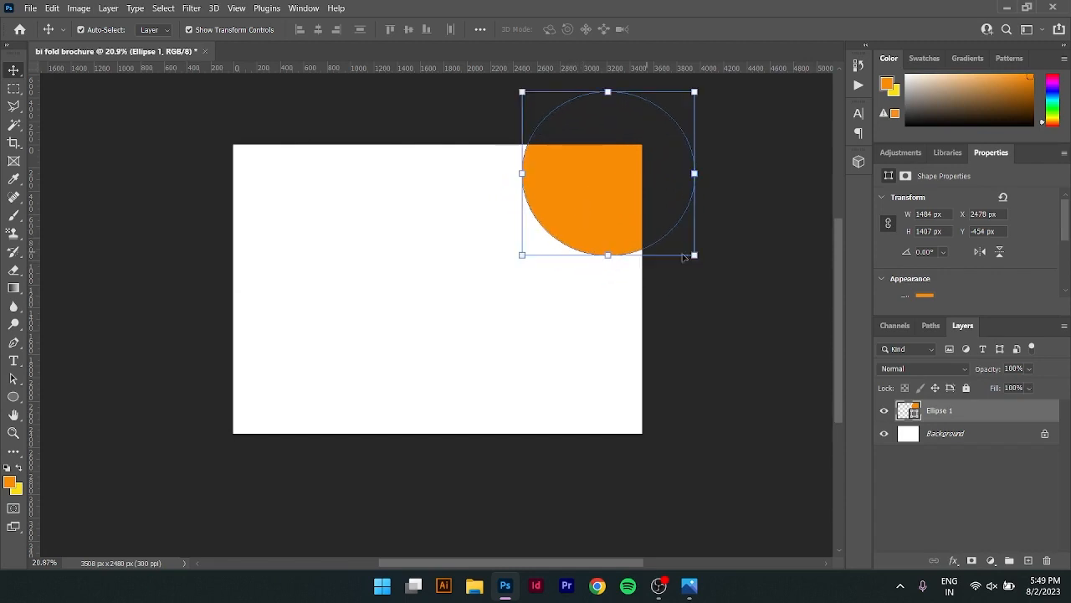
left_click(772, 247)
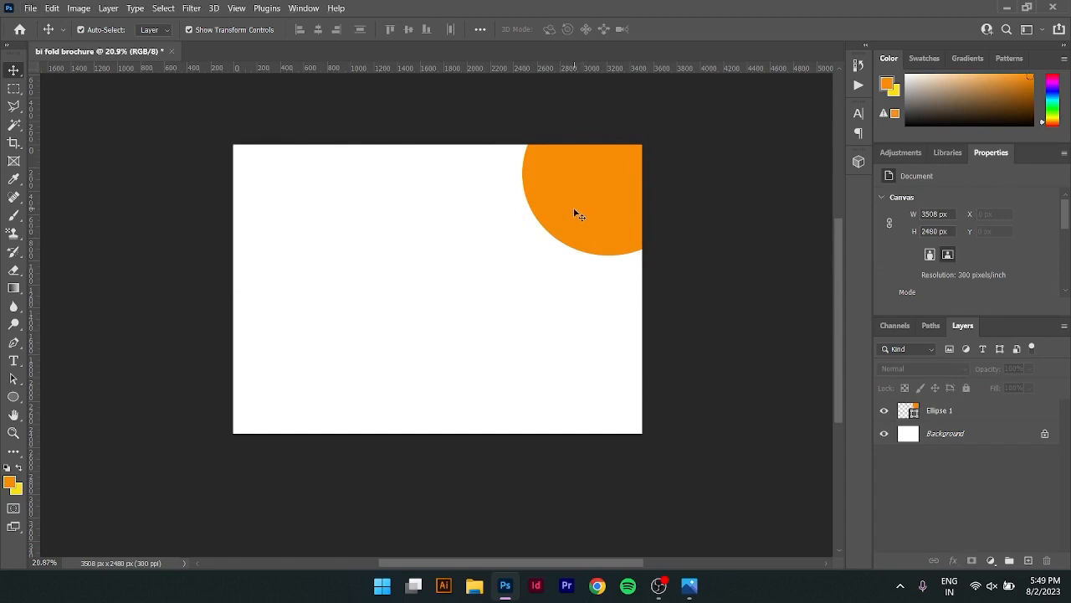
left_click(975, 410)
key("ctrl+j")
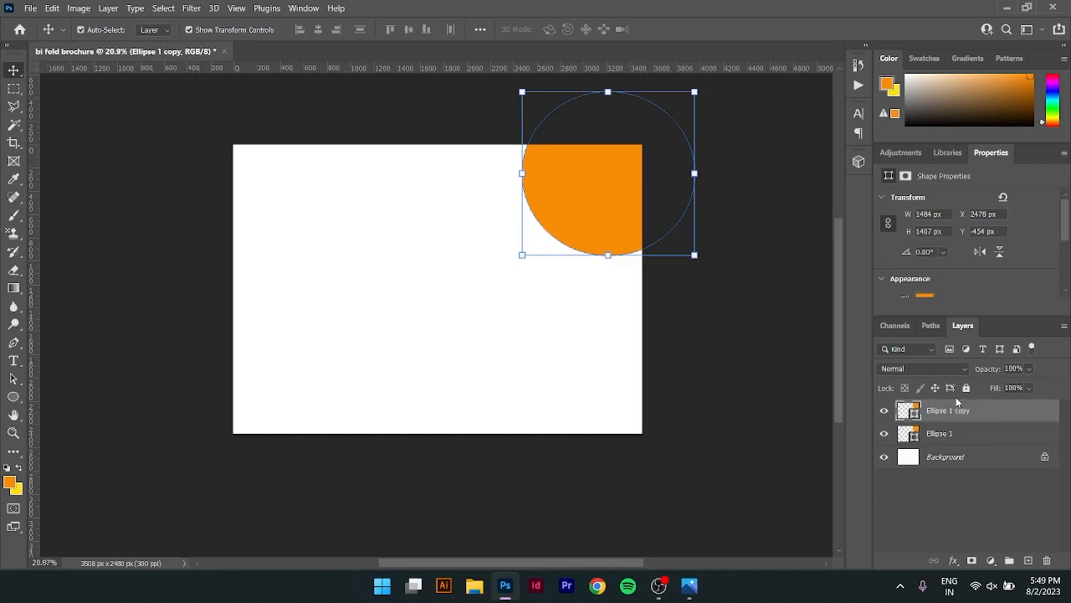
left_click_drag(628, 200, 252, 432)
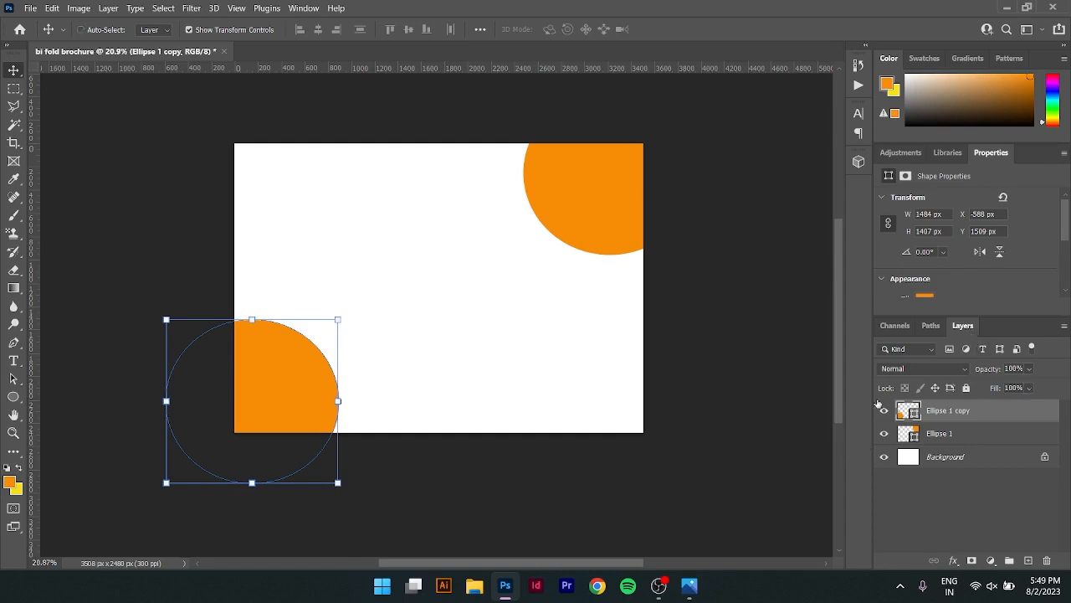
key("z")
key("ctrl+z")
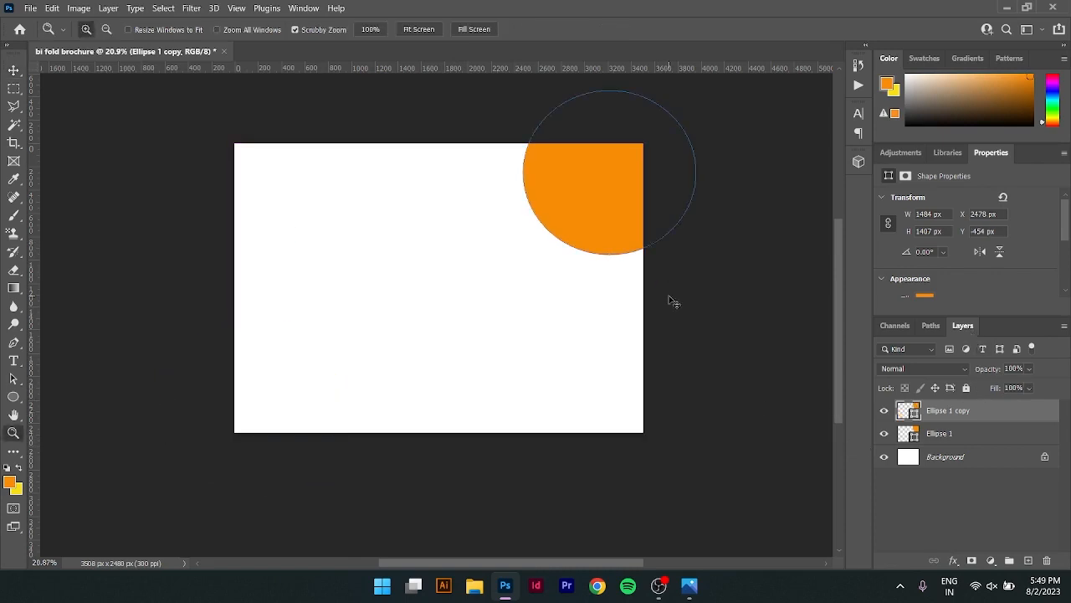
key("ctrl+z")
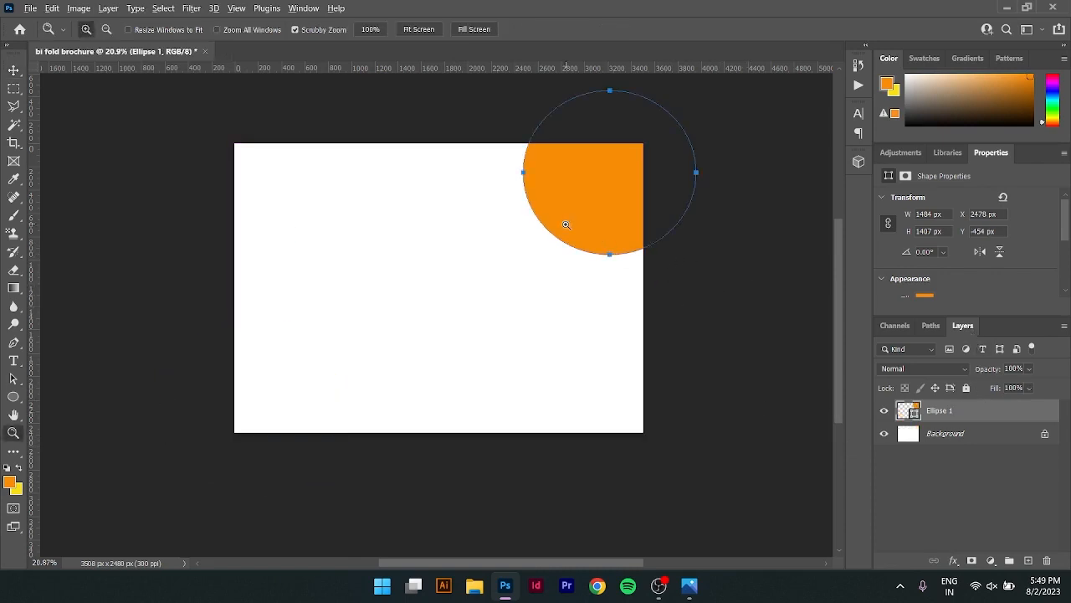
Place a copy of the orange ellipse over the page's lower-left corner, at about X -475, Y 1566 px
key("v")
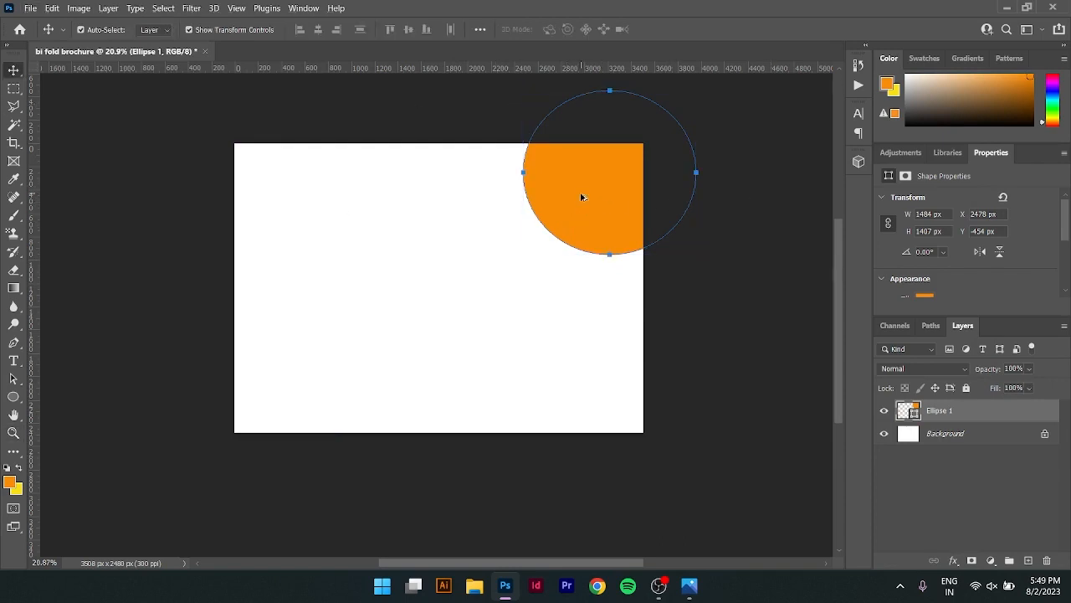
left_click_drag(583, 197, 243, 436)
left_click(598, 390)
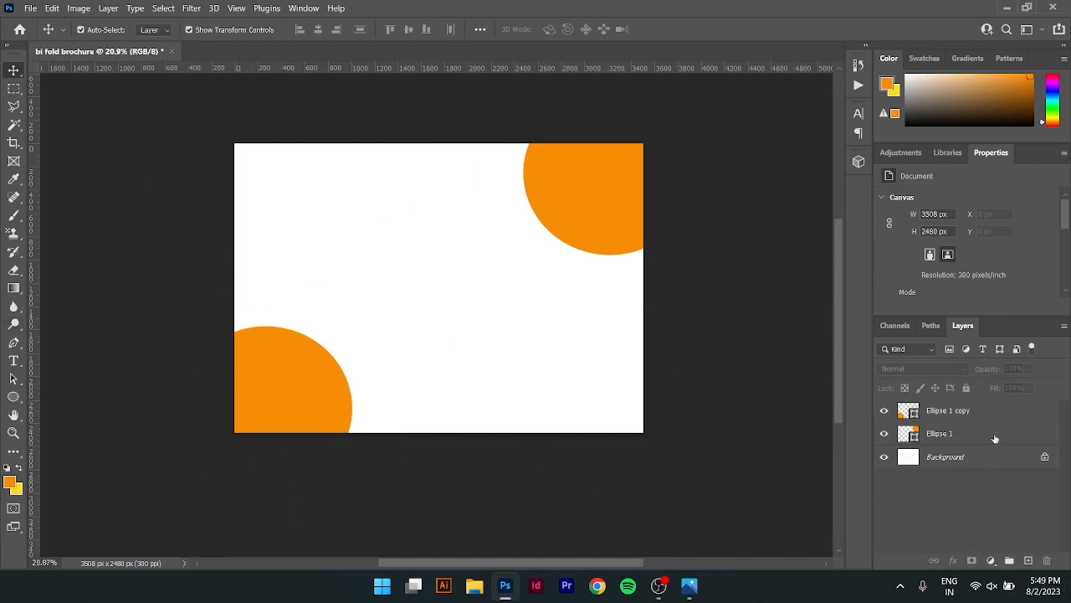
Add a Solid Color fill layer directly above the upper-right ellipse's layer, Ellipse 1
left_click(1006, 411)
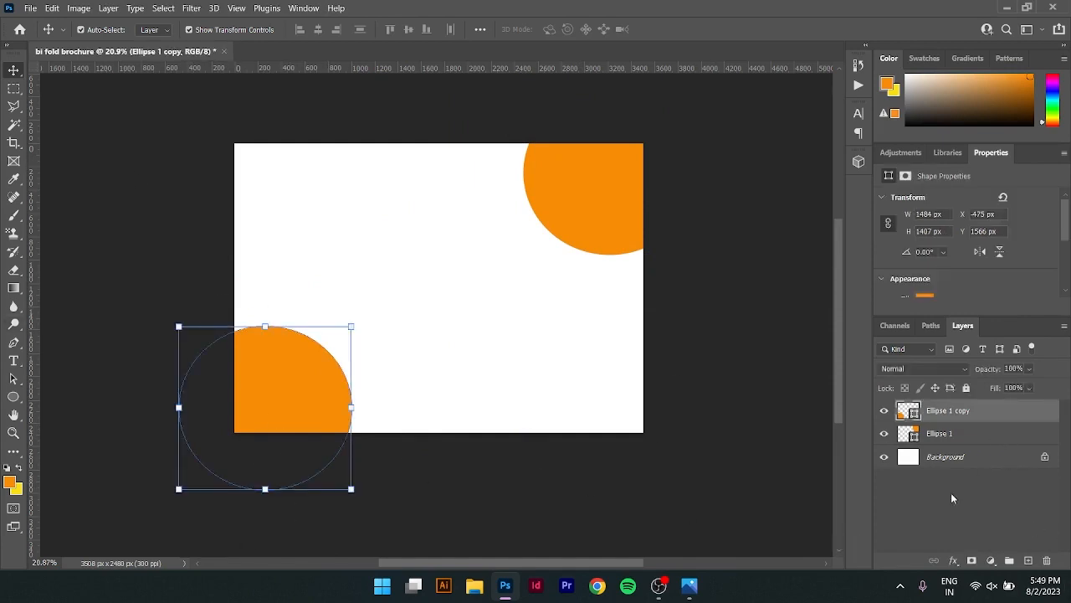
left_click(980, 461)
left_click(979, 436)
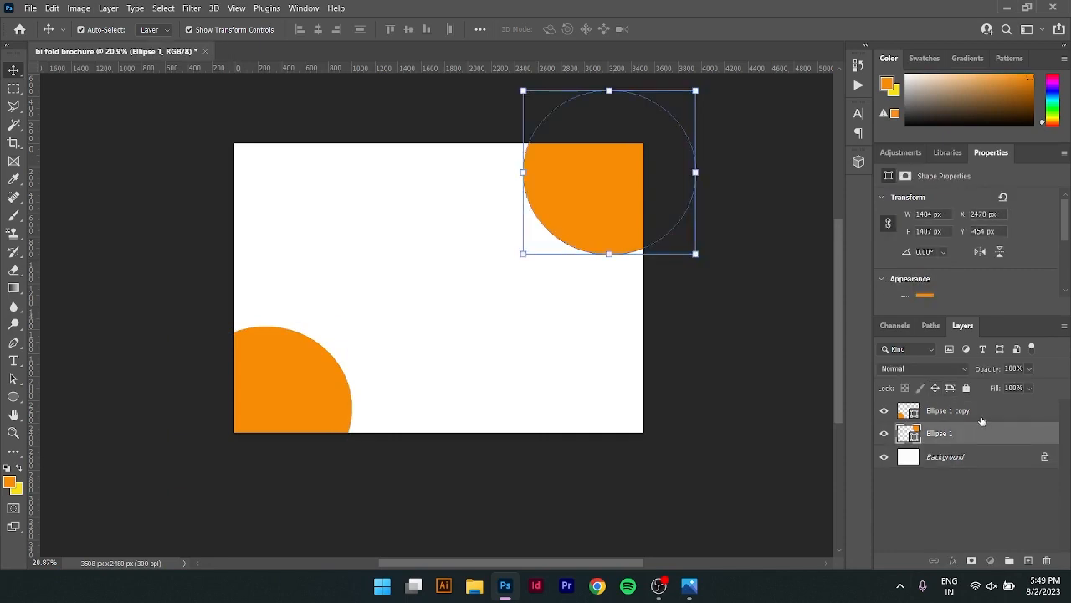
left_click(983, 419)
left_click(981, 436)
left_click(990, 561)
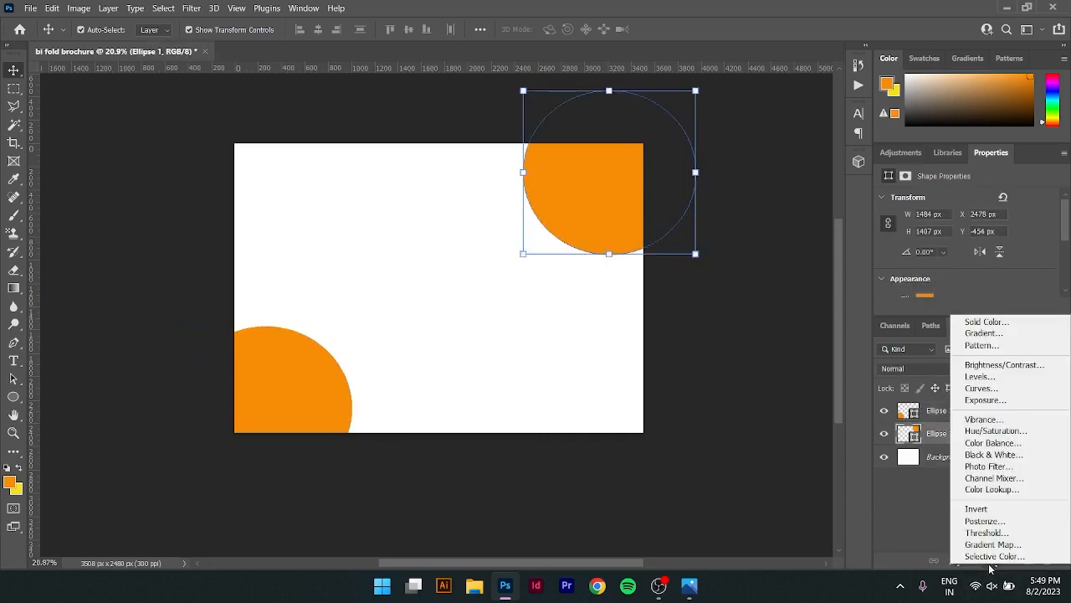
left_click(843, 497)
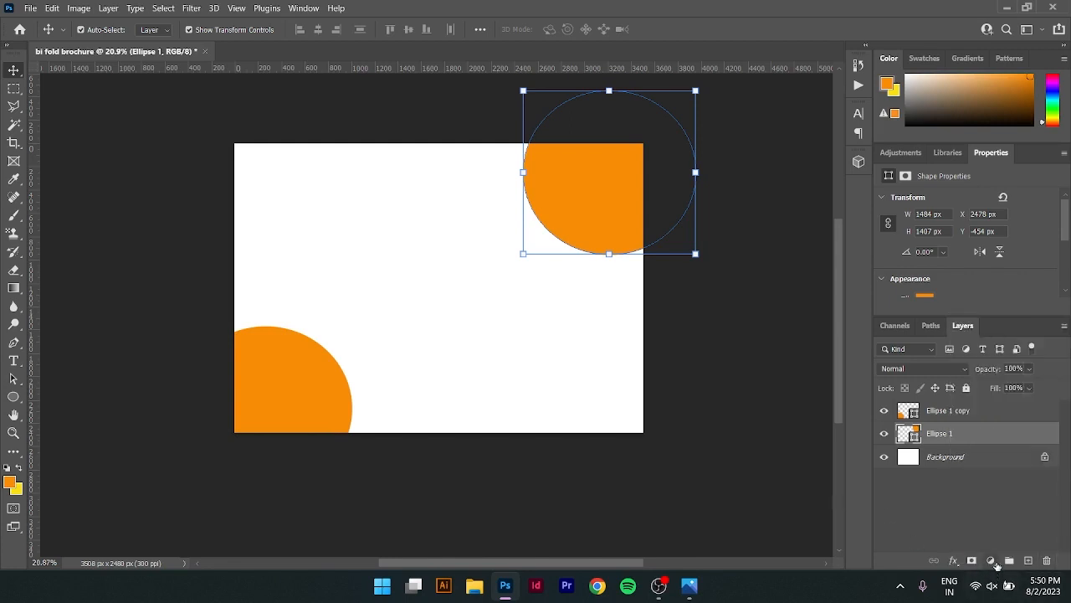
left_click(991, 560)
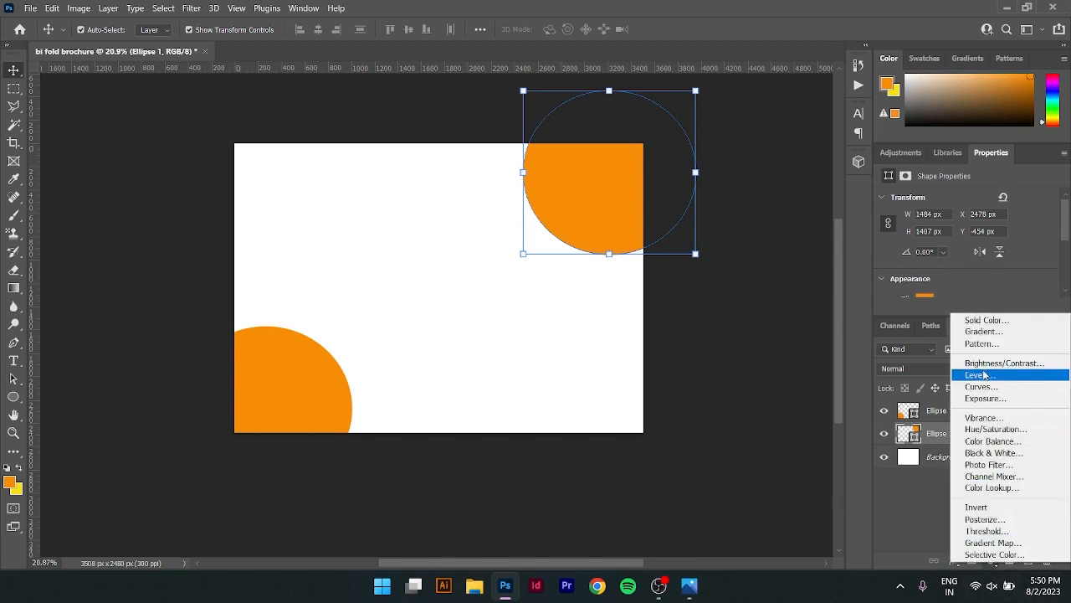
left_click(995, 321)
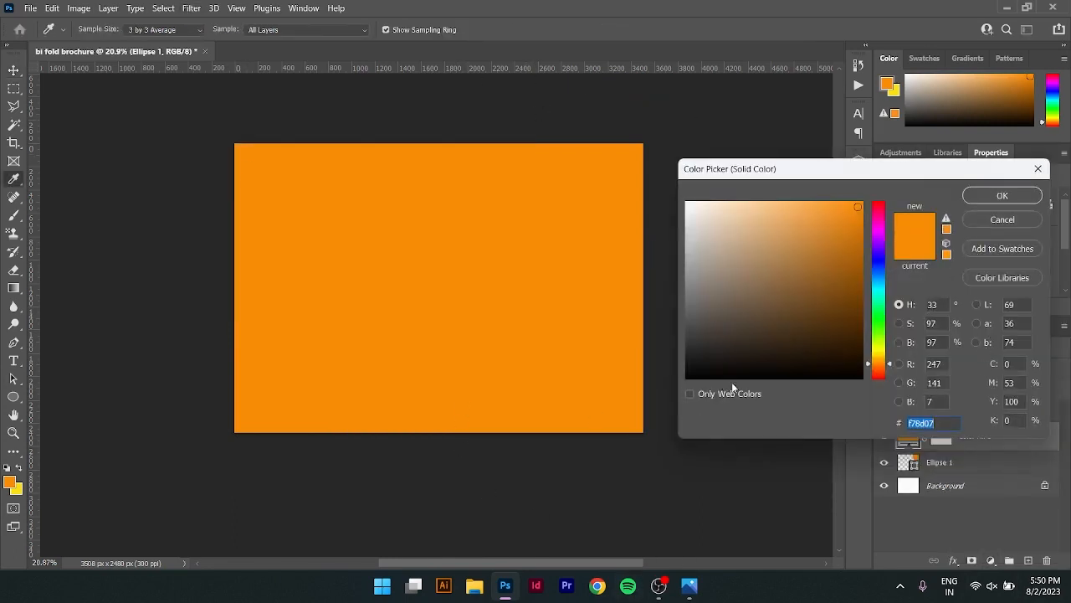
Set the fill layer's color to a dark orange, c3590b
left_click_drag(874, 364, 871, 390)
left_click(796, 370)
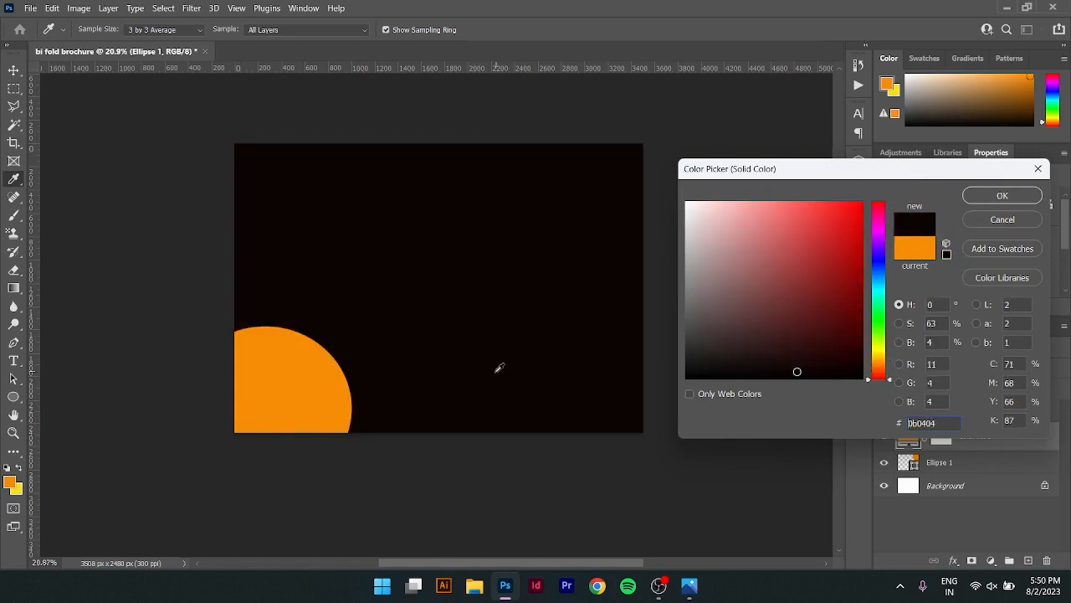
left_click(686, 321)
left_click(688, 281)
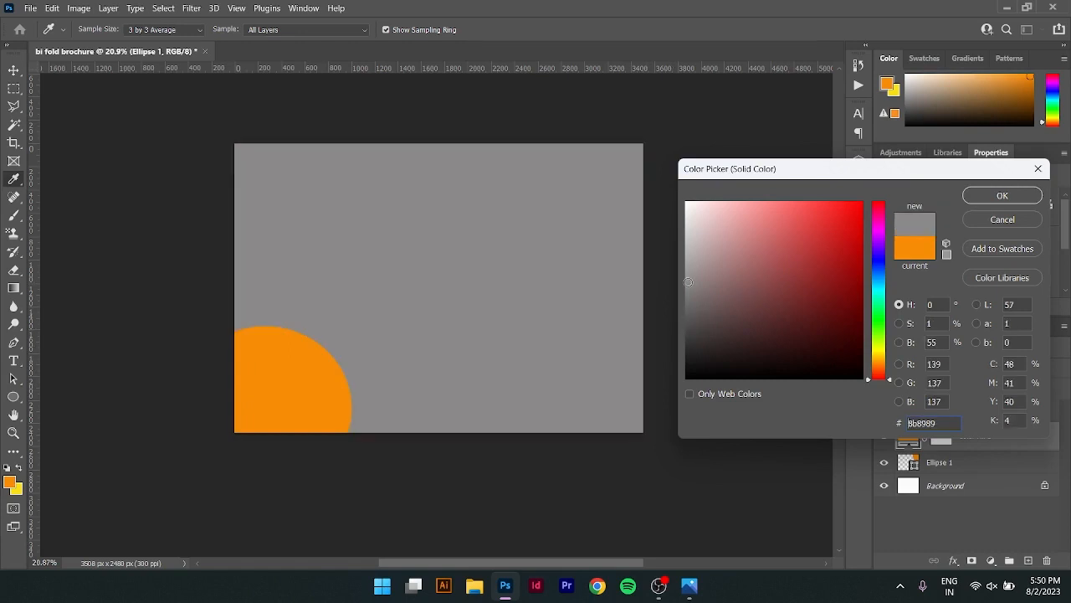
left_click(880, 358)
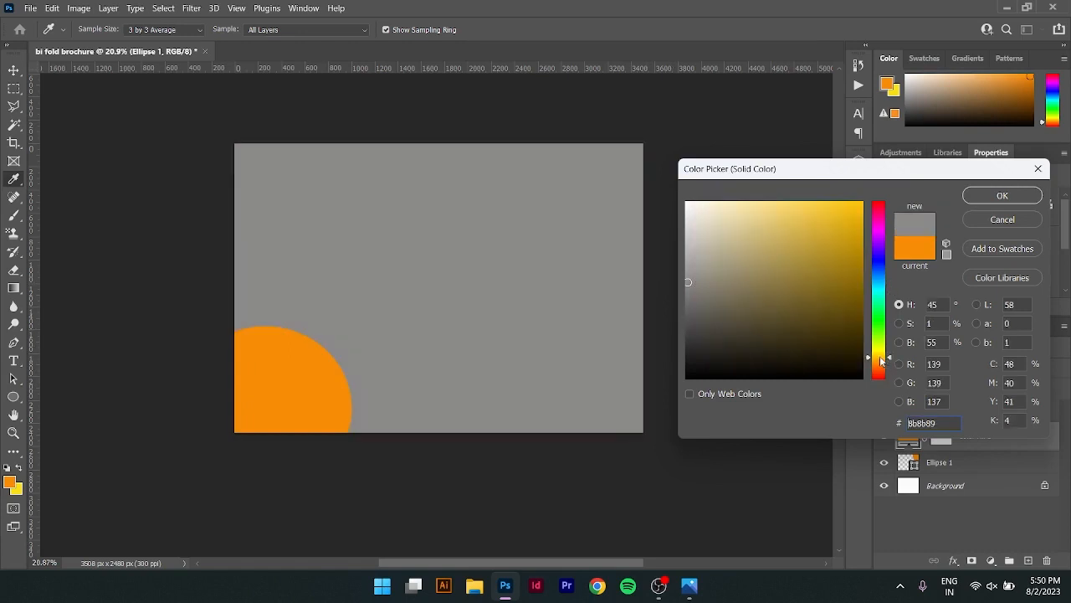
left_click(875, 371)
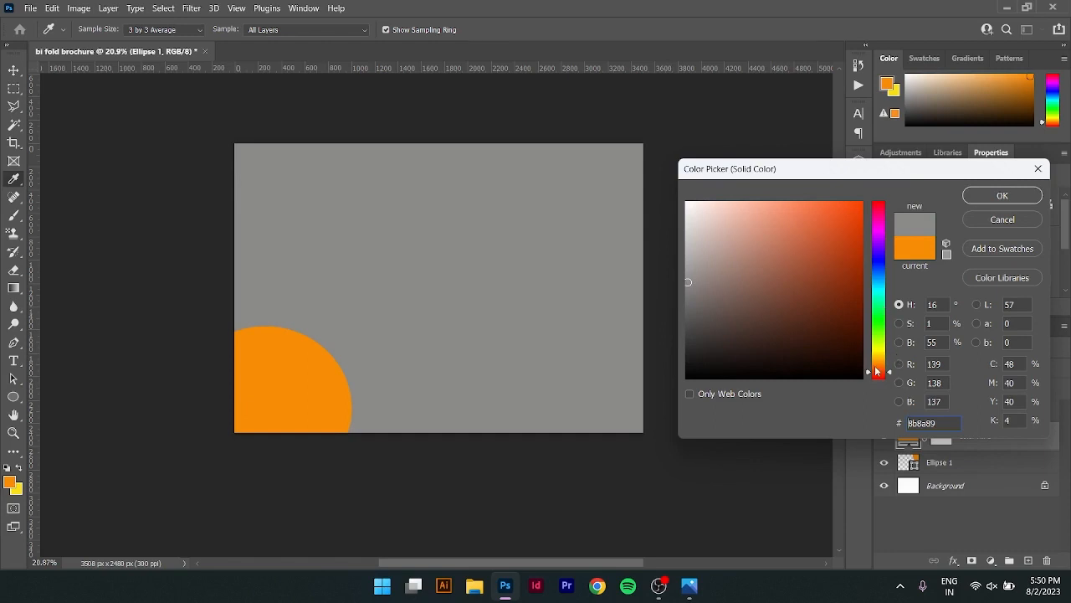
left_click(876, 369)
left_click(852, 243)
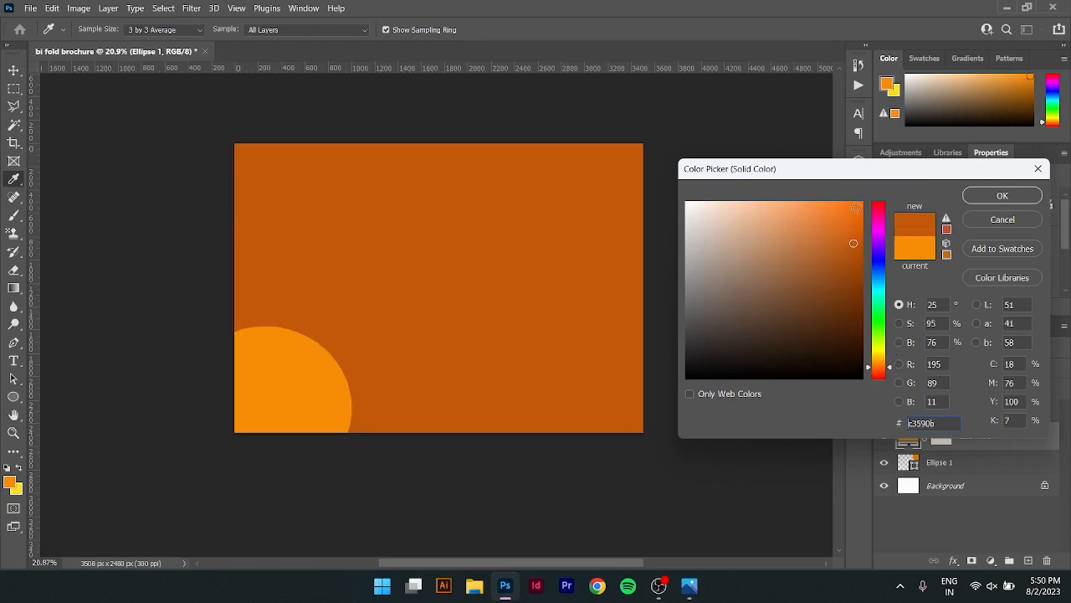
left_click(1005, 197)
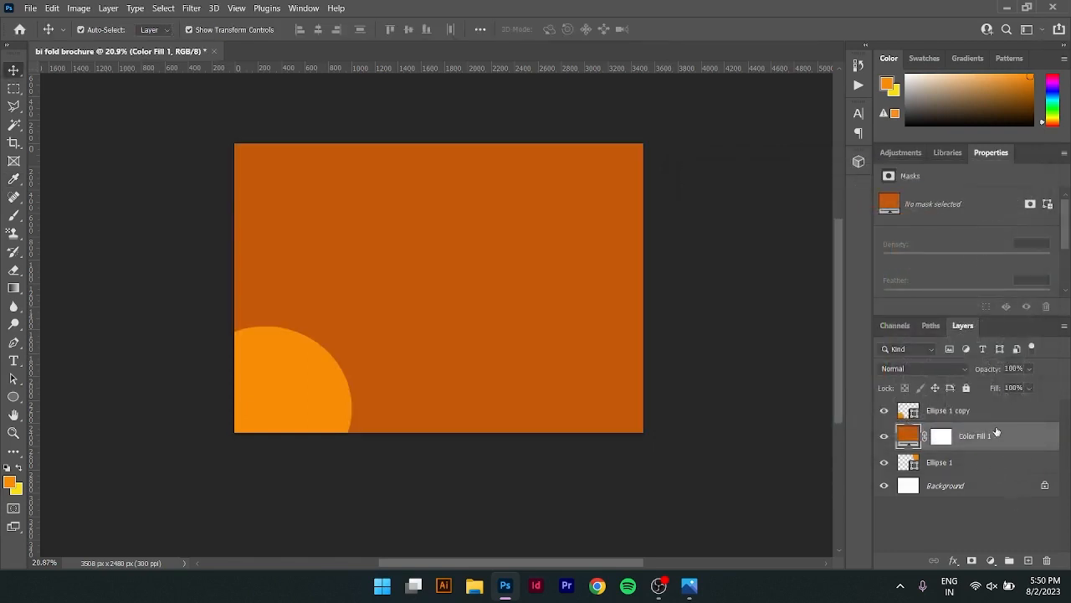
Move the Color Fill 1 layer below Ellipse 1 so it sits directly above the Background layer
left_click_drag(997, 432, 1022, 451)
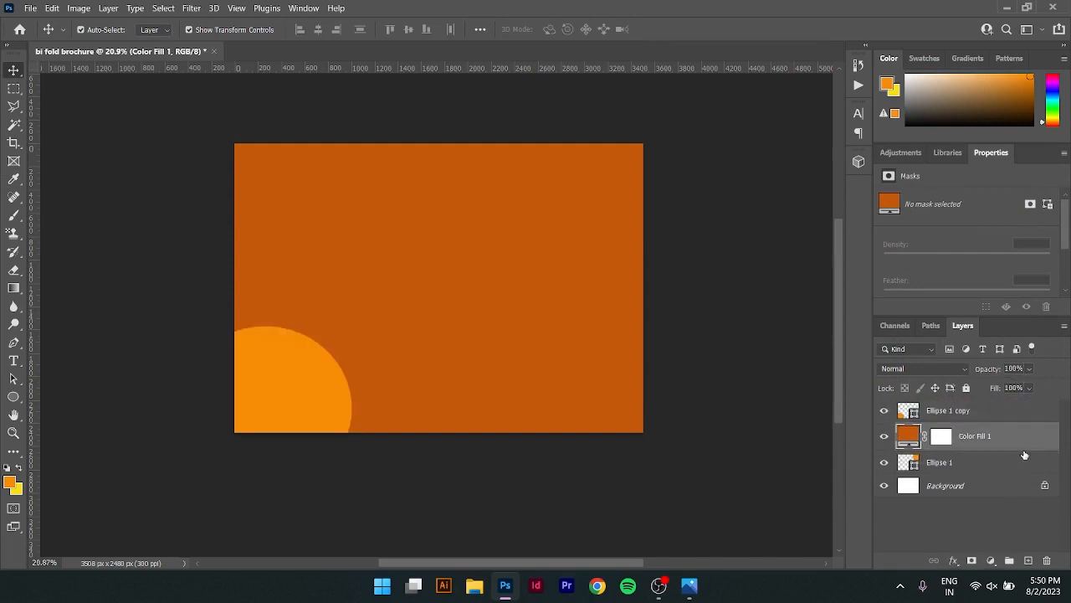
left_click(1009, 413)
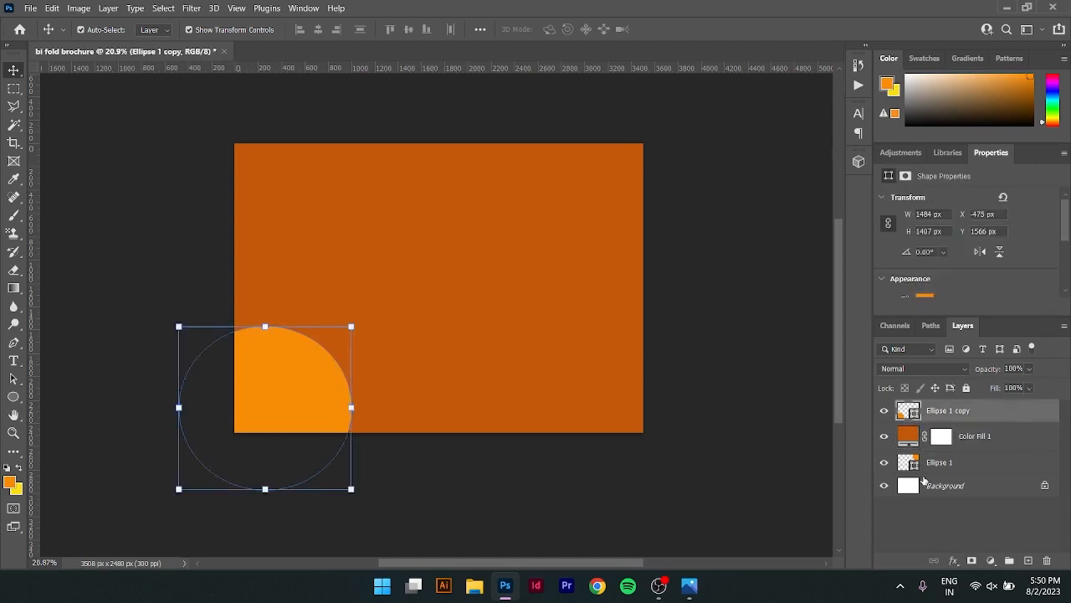
left_click(946, 466)
left_click_drag(987, 446, 975, 477)
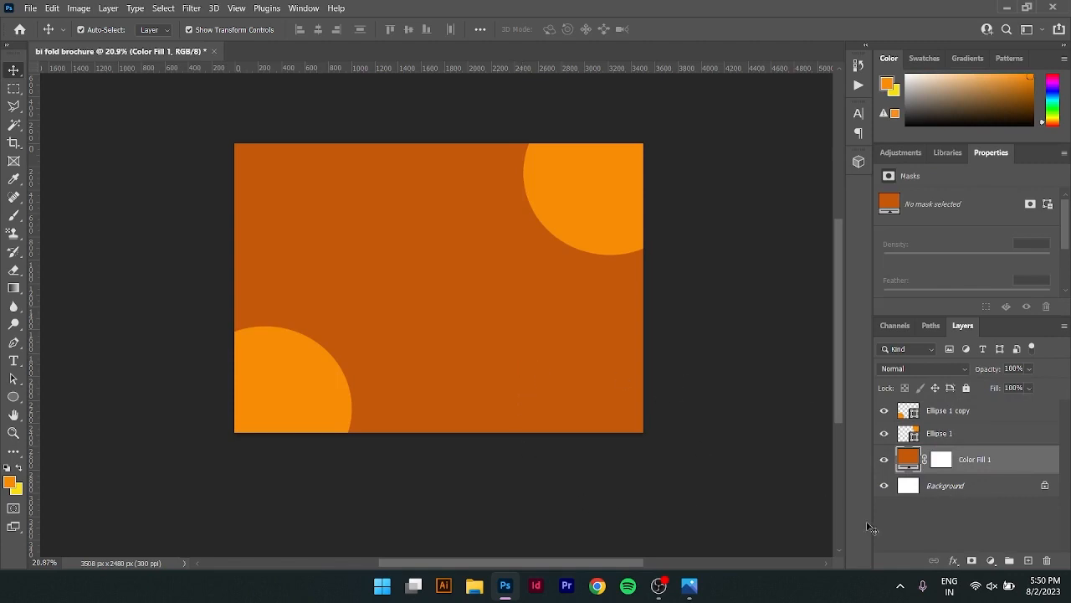
Change the solid color fill of the background to a dark navy blue, 051042
double_click(901, 456)
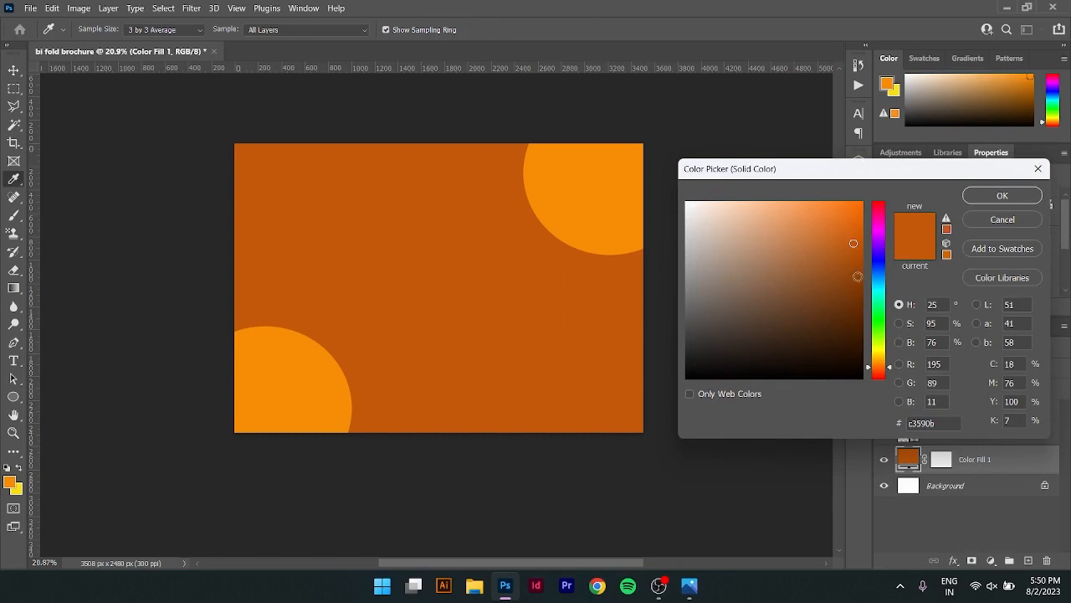
left_click(878, 355)
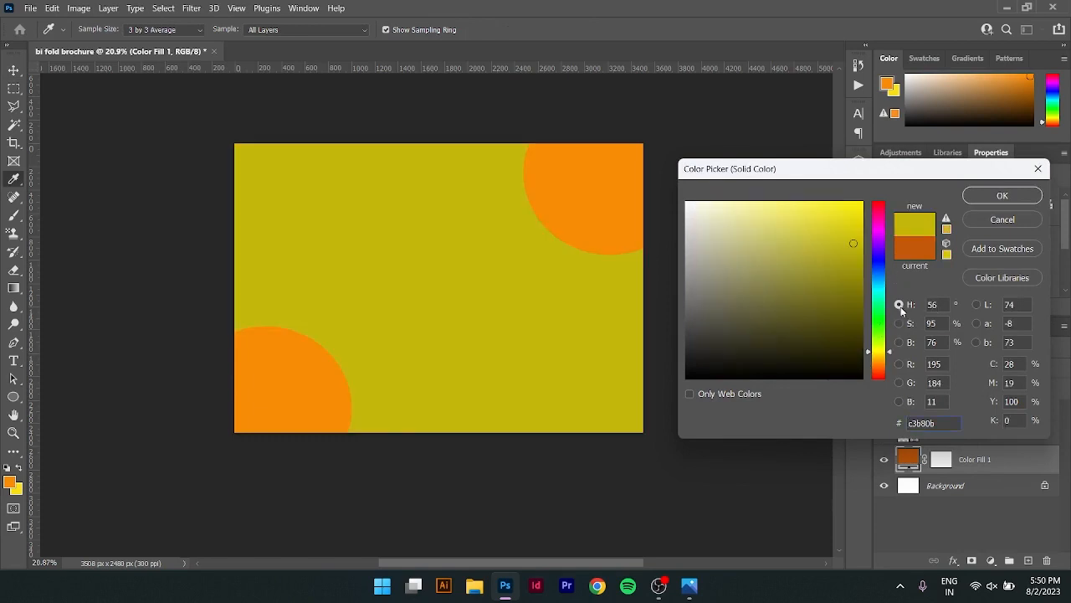
left_click(878, 308)
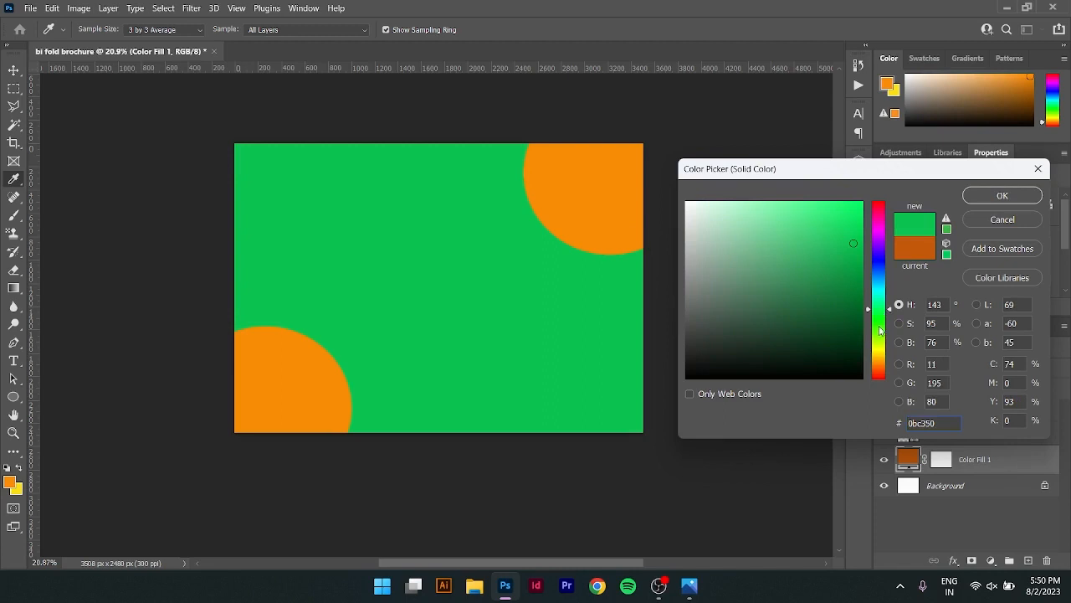
left_click(878, 267)
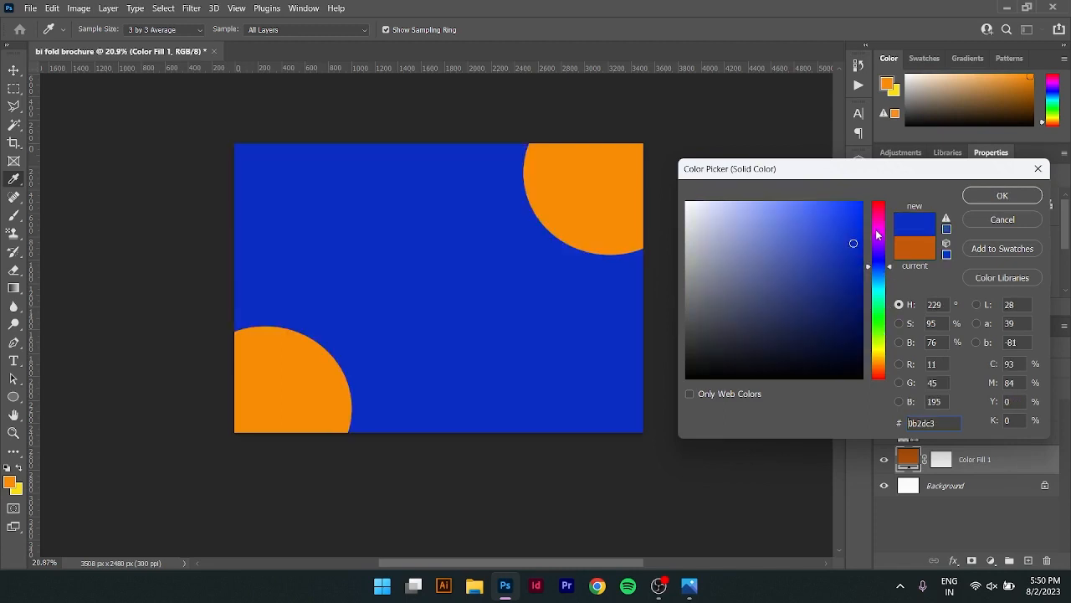
left_click(849, 314)
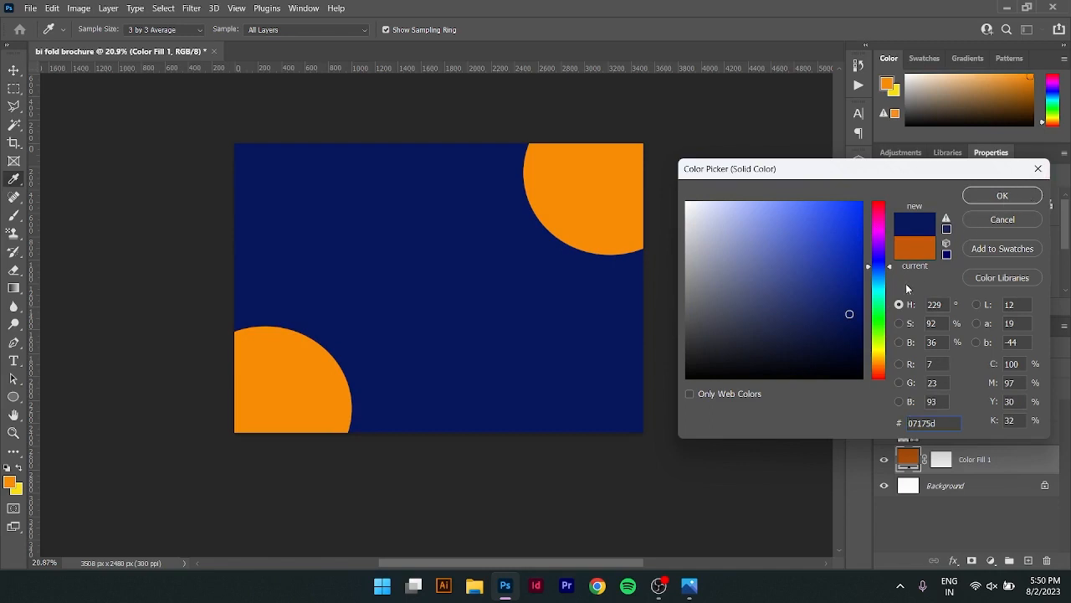
left_click(851, 333)
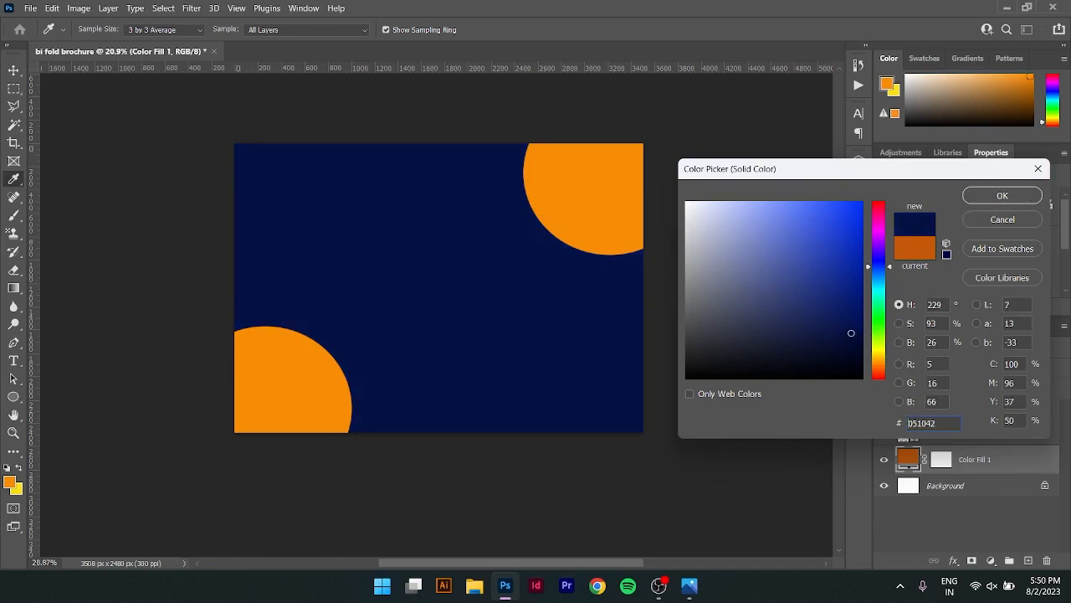
key("ctrl+a")
left_click(1003, 196)
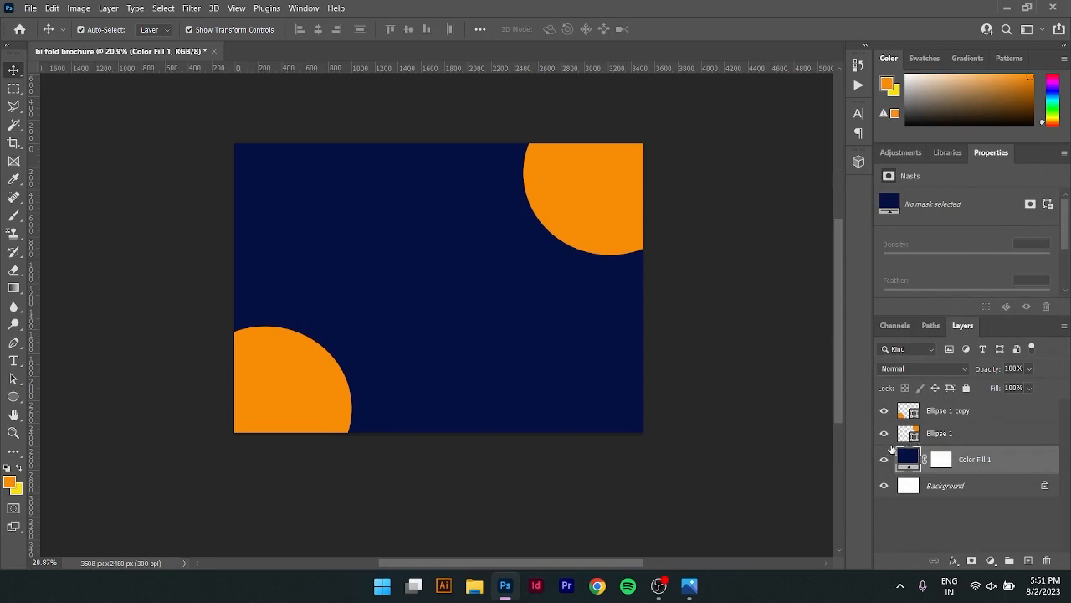
Scale the orange ellipse in the page's lower-left corner to about 159% around its center
left_click(322, 373, "ctrl")
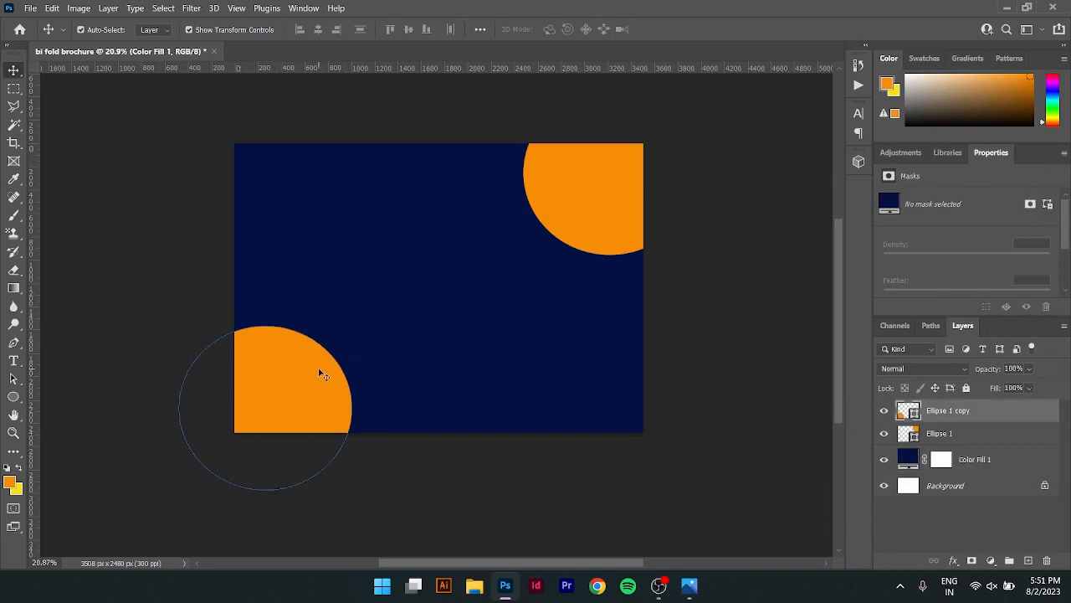
key("ctrl+t")
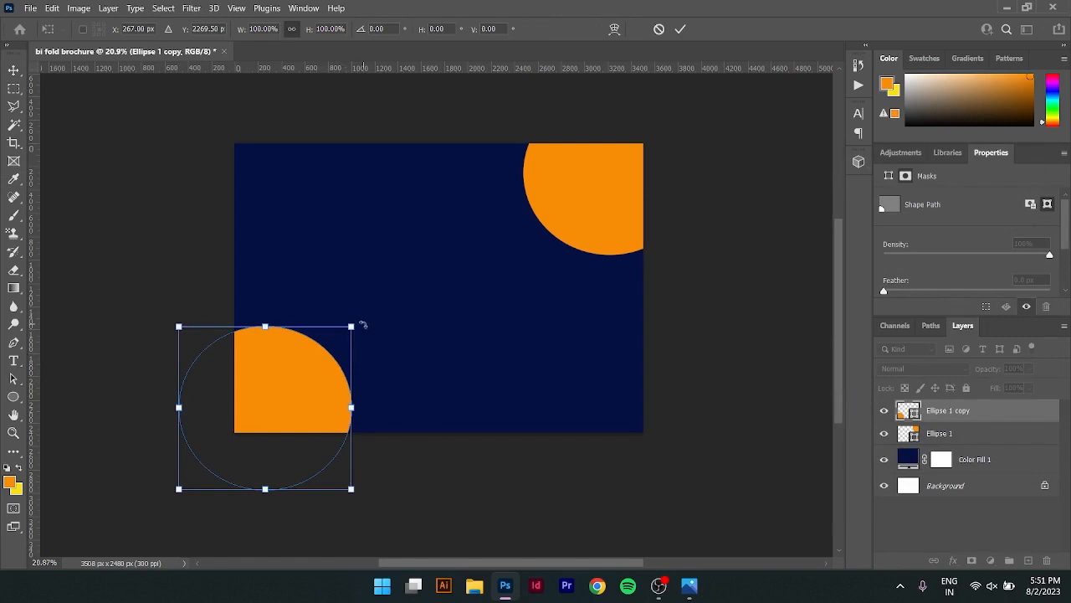
left_click_drag(353, 325, 413, 283)
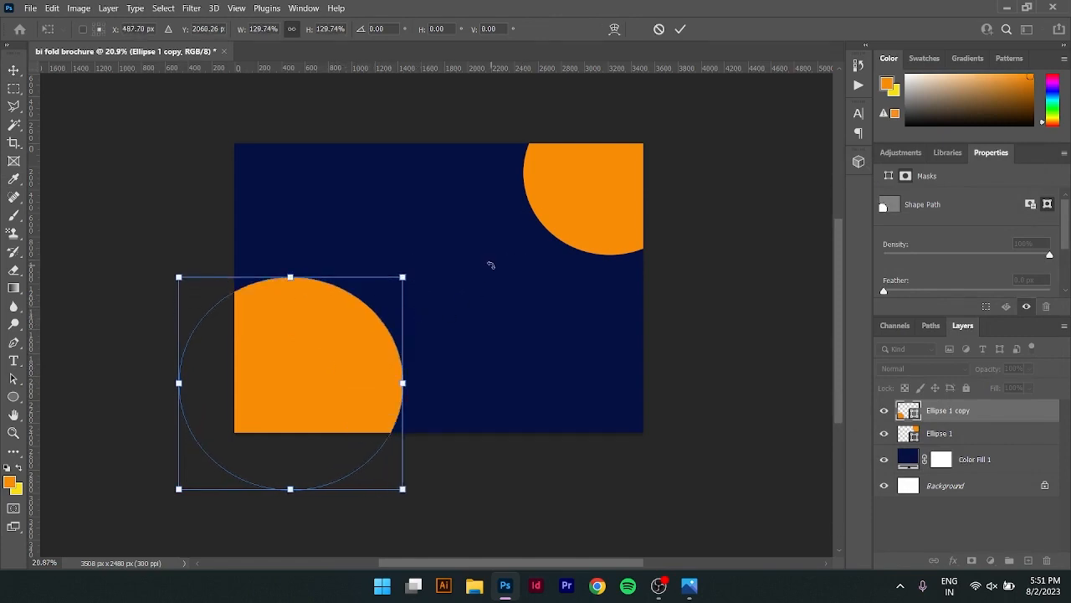
key("ctrl+z")
left_click_drag(351, 325, 411, 270)
key("ctrl+z")
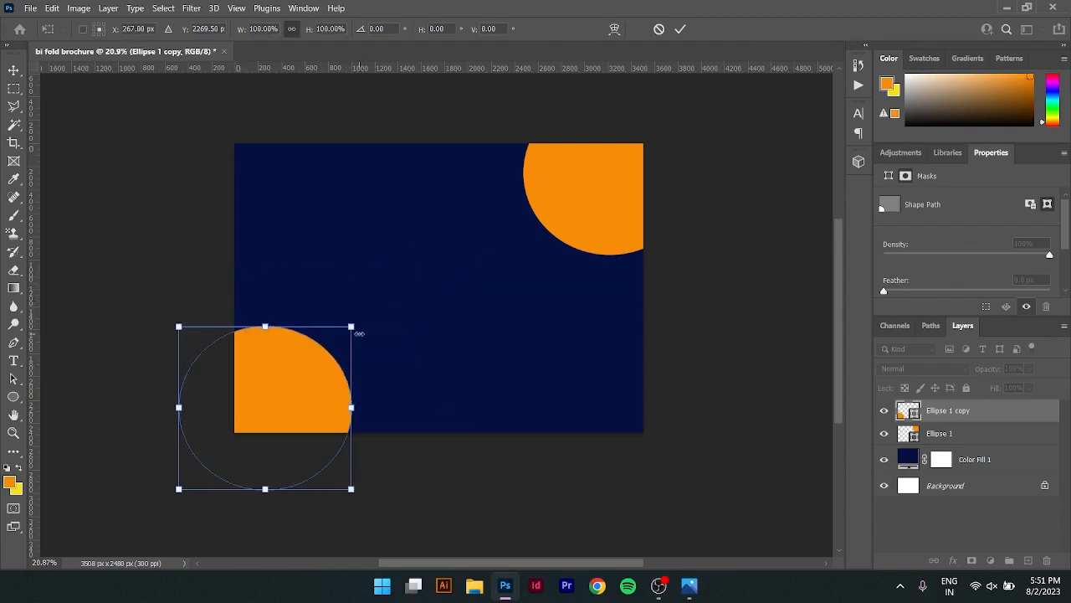
left_click_drag(355, 324, 401, 270)
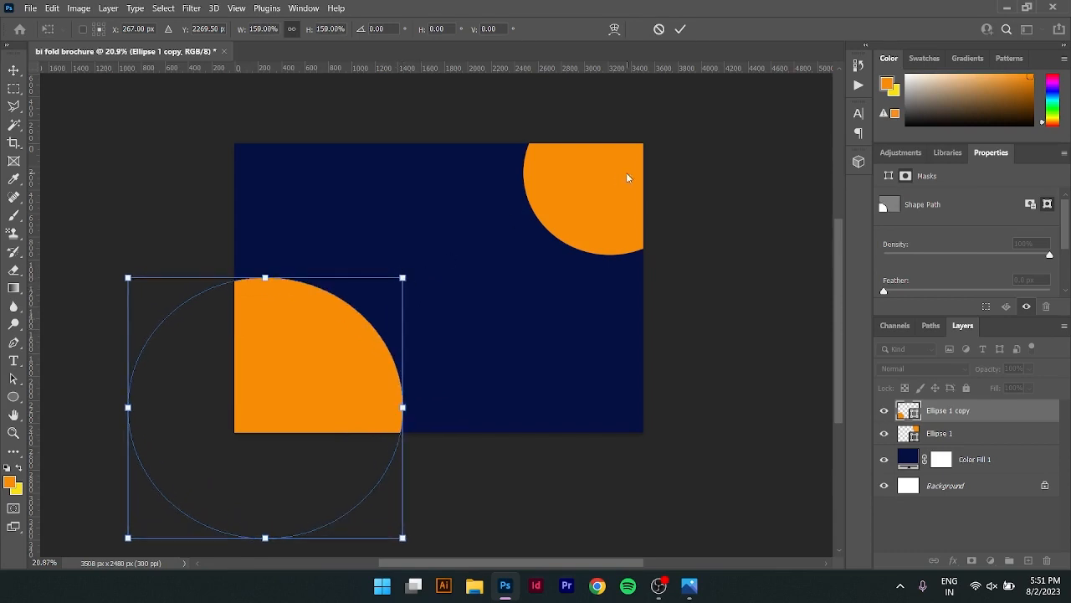
left_click(680, 28)
Scale the orange ellipse in the page's upper-right corner to about 130% around its center, then deselect it
left_click(608, 192)
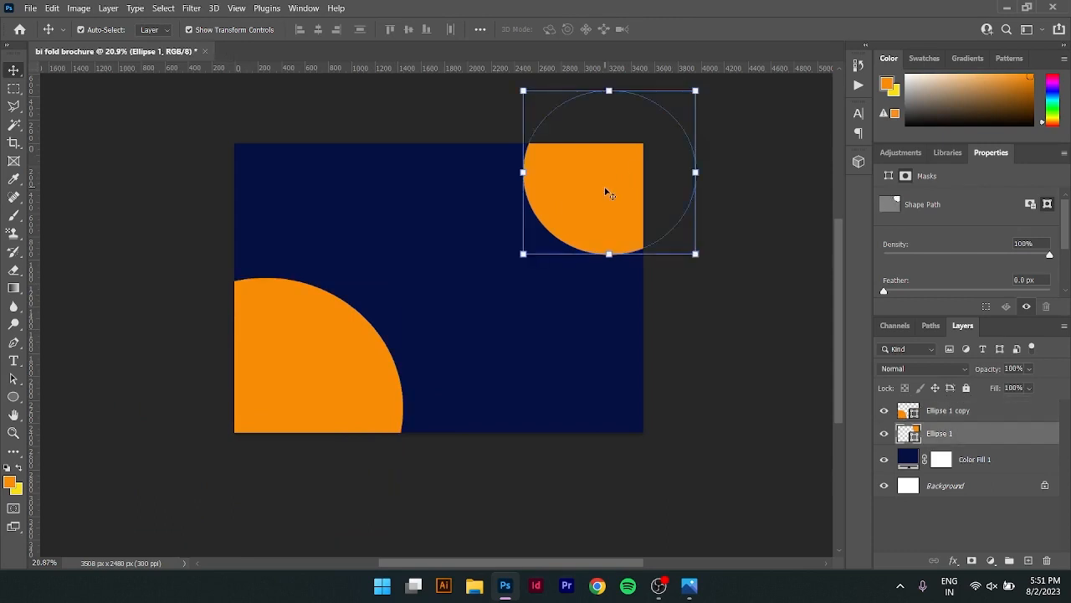
left_click_drag(523, 254, 497, 278)
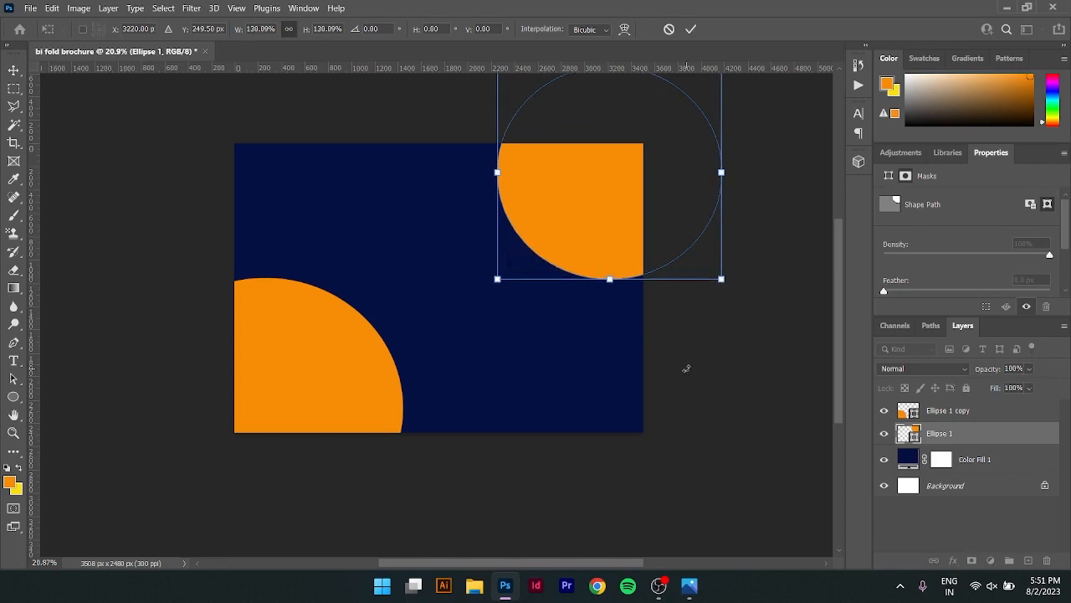
key("Return")
left_click(740, 367)
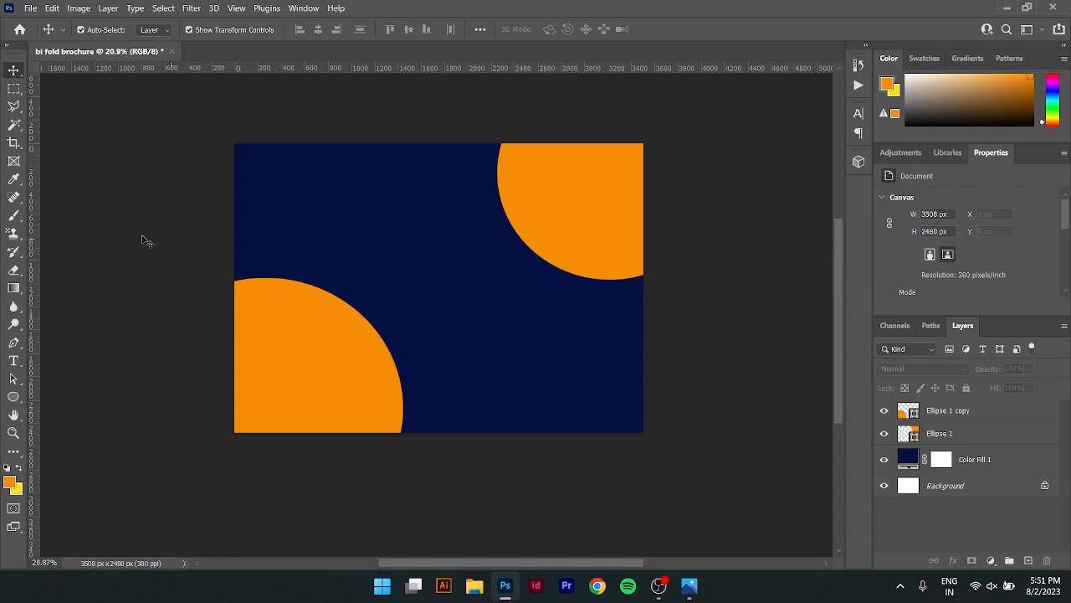
Start a Pen tool shape with a curved edge from just outside the page's left edge to the lower-left ellipse's upper edge, ending in a corner point
left_click(14, 342)
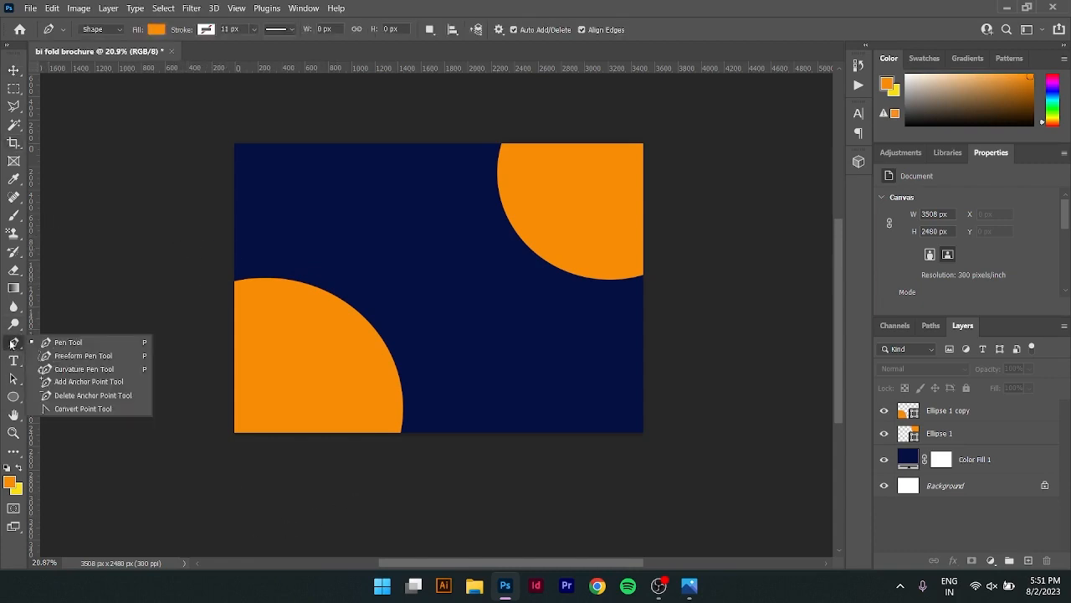
left_click(74, 344)
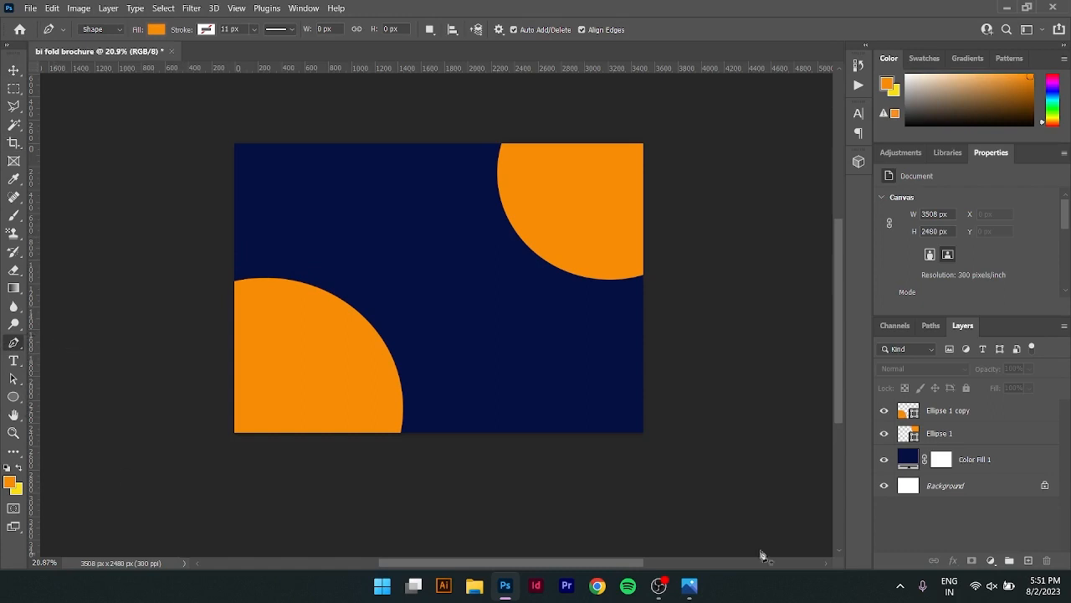
left_click(218, 225)
left_click_drag(332, 314, 322, 363)
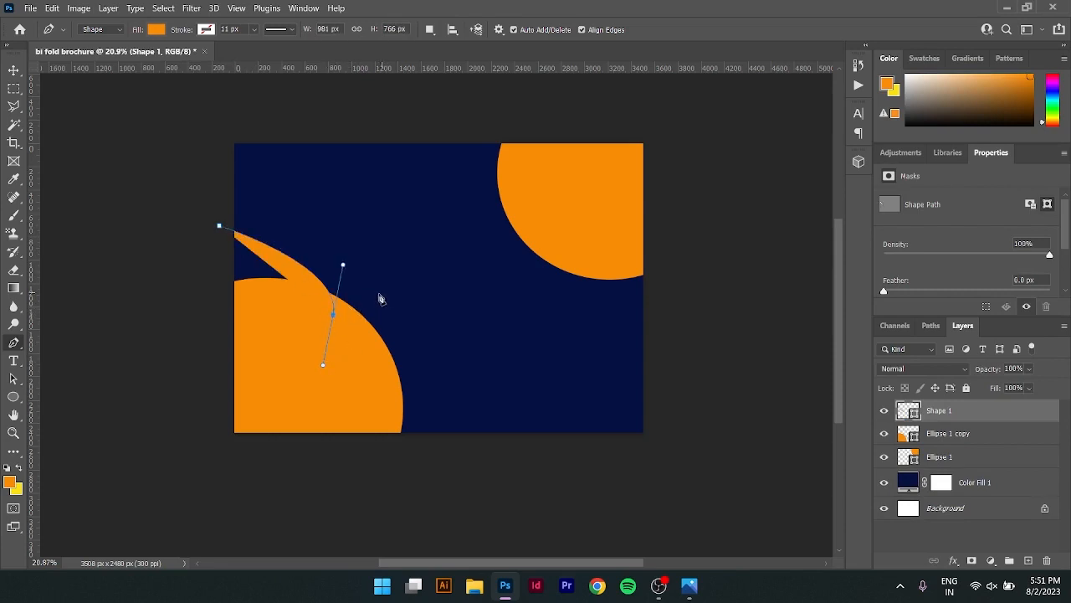
left_click(335, 317, "alt")
left_click(460, 288)
key("ctrl+z")
key("ctrl+z")
left_click(414, 204)
left_click_drag(413, 201, 435, 117)
key("ctrl+z")
key("ctrl+z")
Finish the closed pen shape, about 1899 by 1580 px, with straight edges running past the page's top edge and upper-left corner
left_click(441, 132)
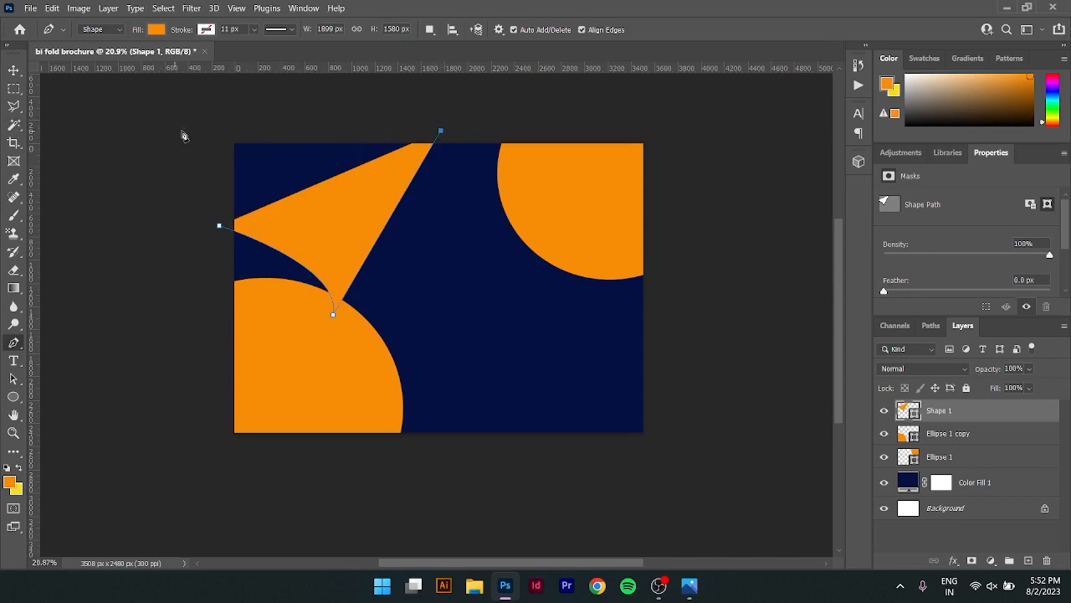
left_click(210, 124)
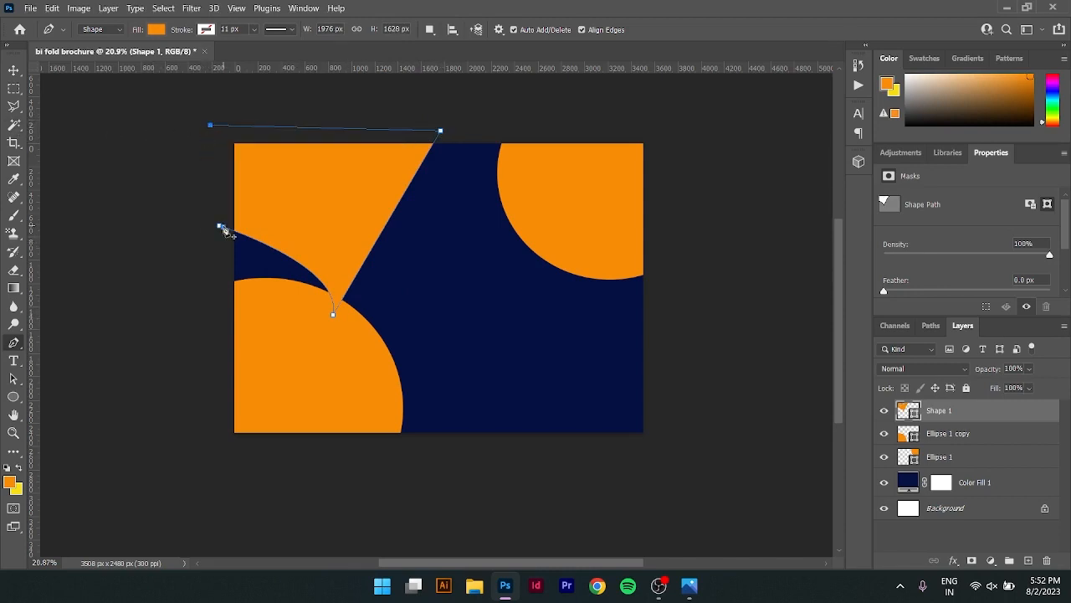
key("ctrl+z")
left_click(224, 132)
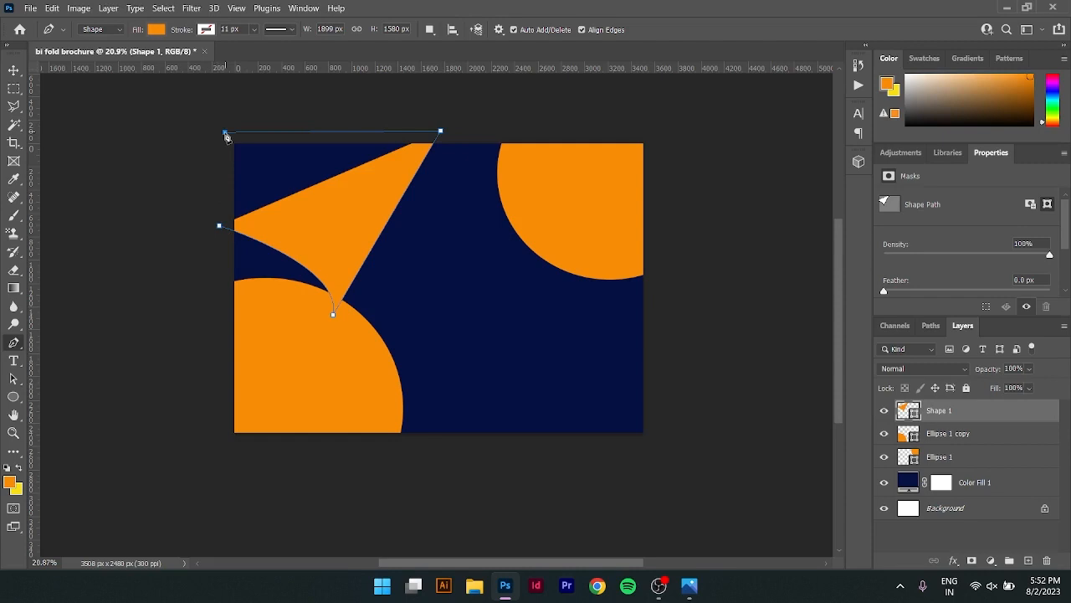
left_click(219, 226)
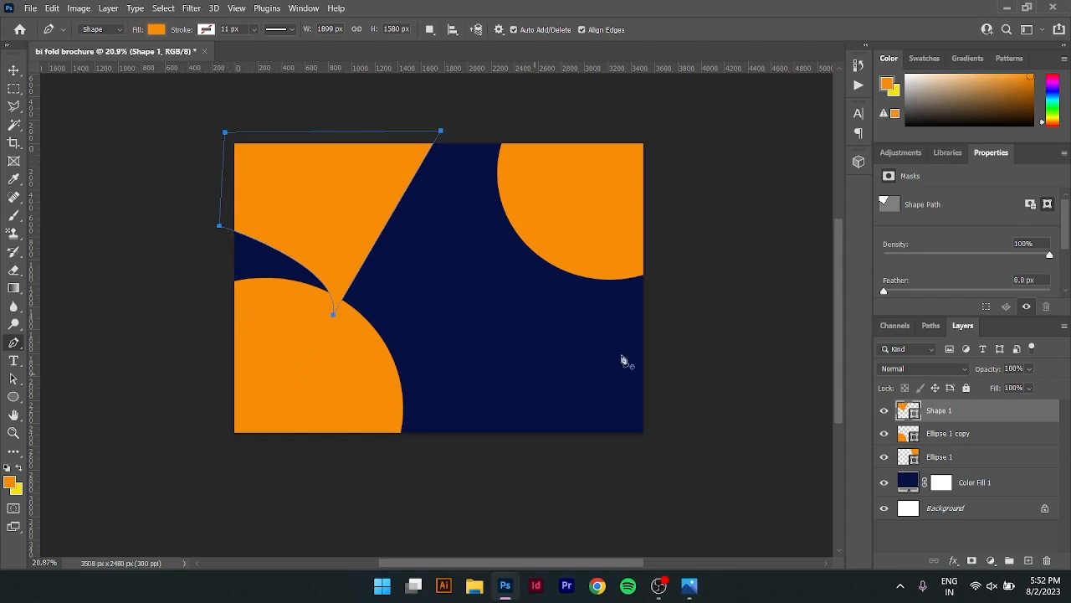
key("Return")
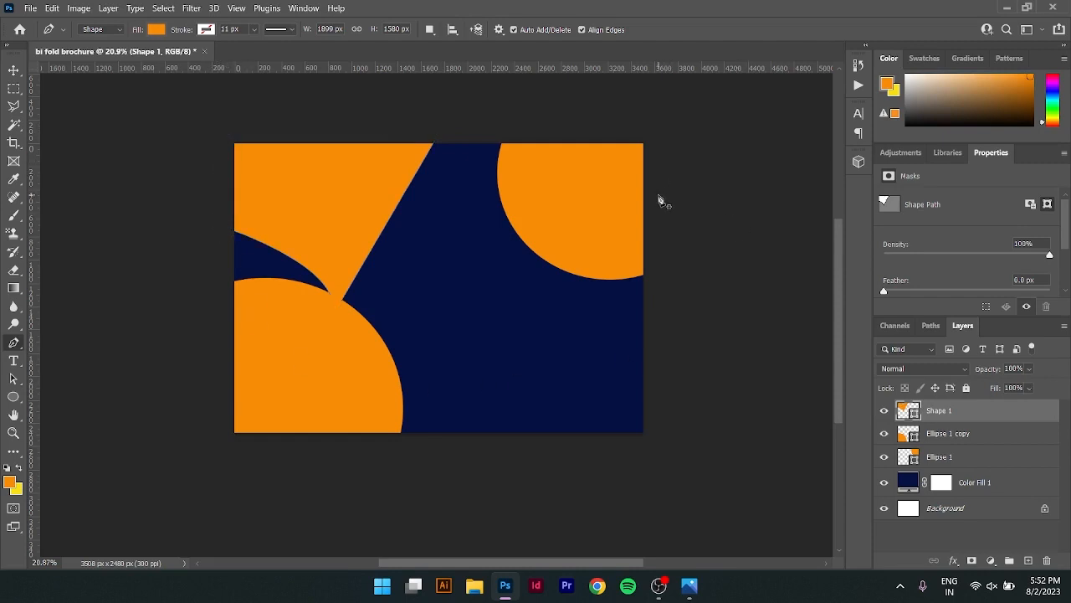
Set the pen shape's fill color to teal, 30a3b1
double_click(911, 411)
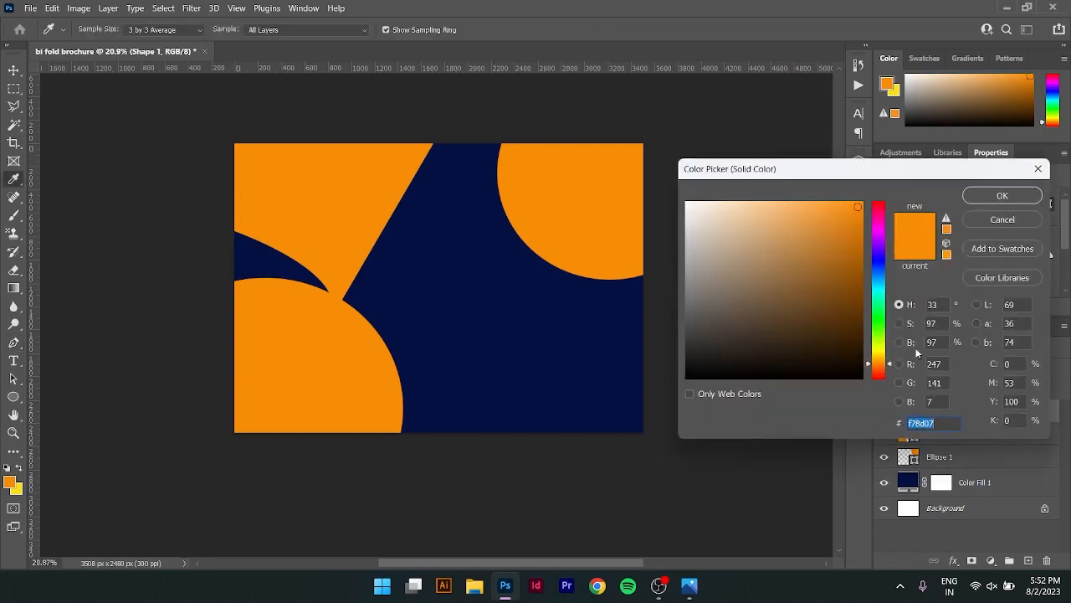
left_click(691, 319)
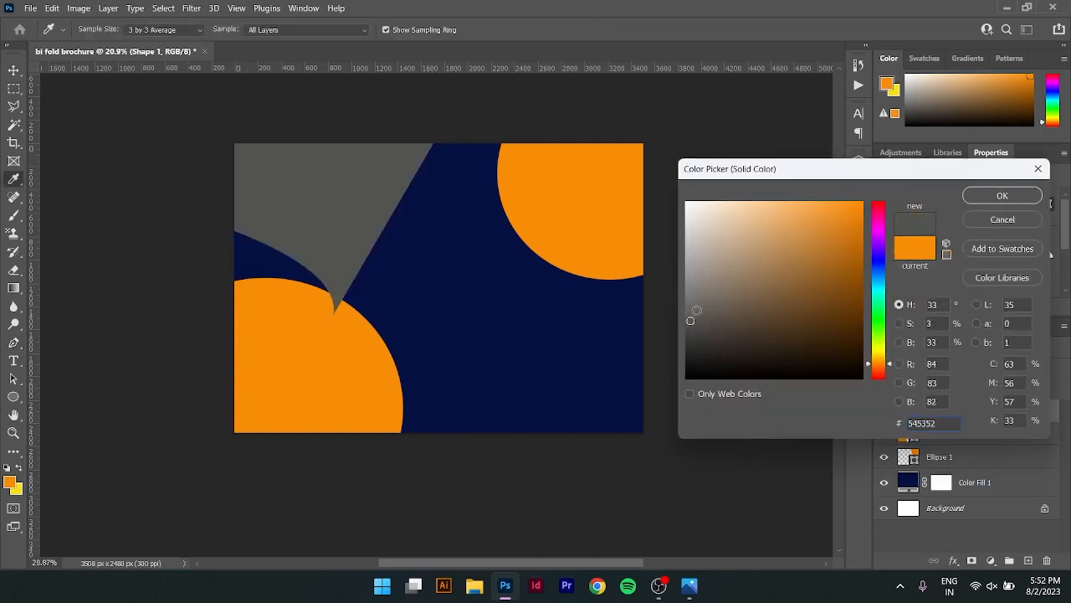
left_click(875, 287)
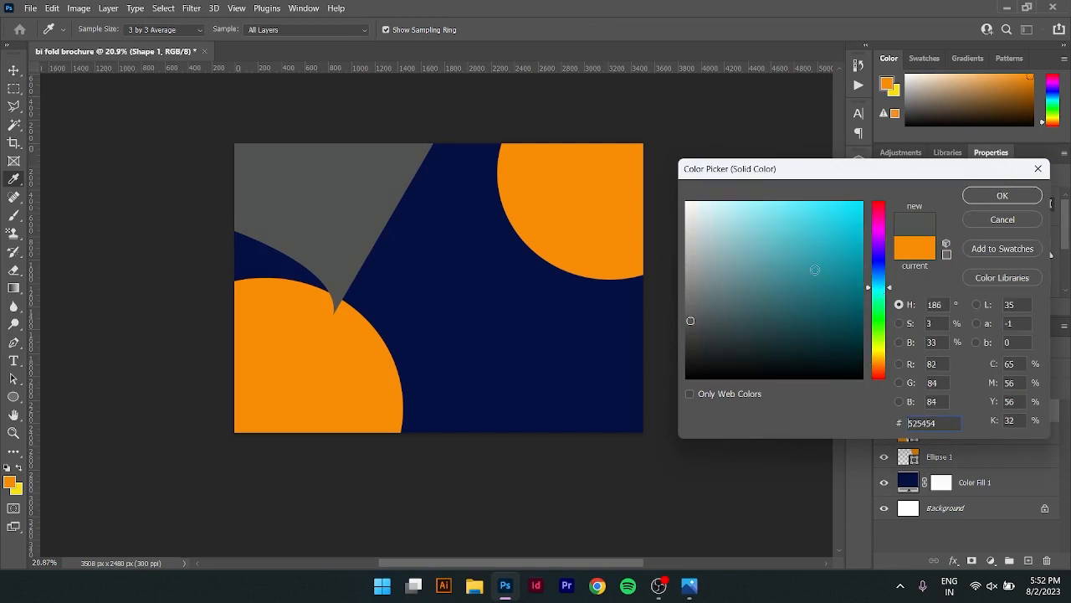
left_click(815, 255)
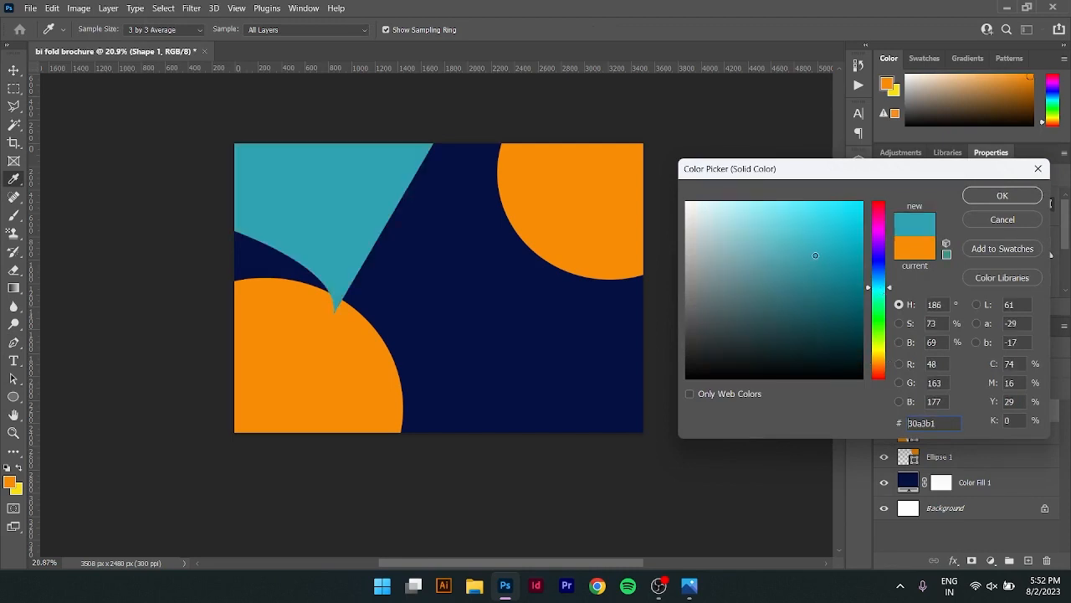
left_click(1030, 198)
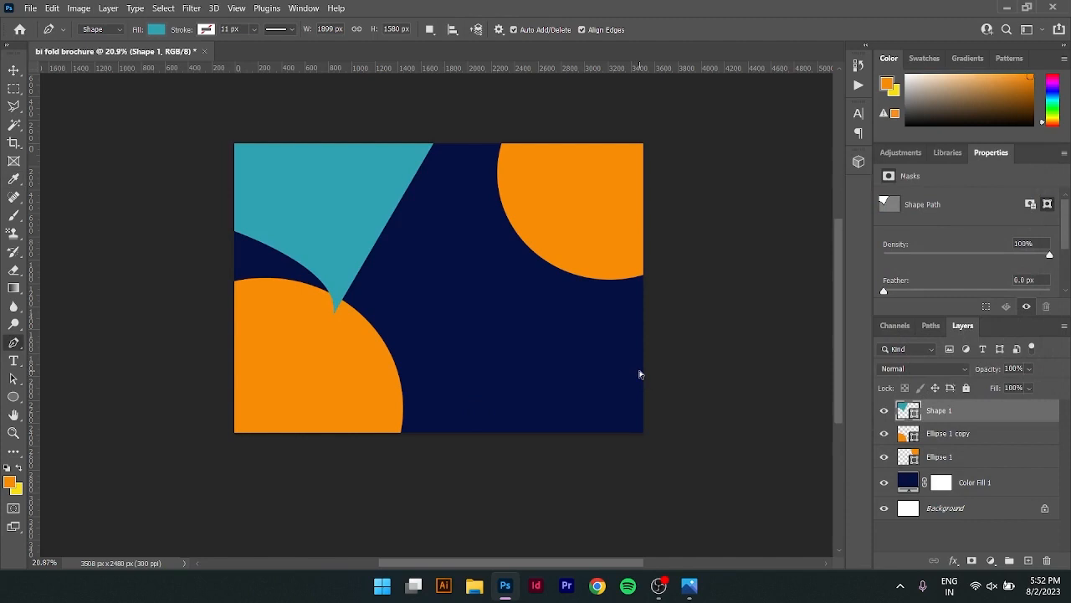
Duplicate the teal shape and enlarge the copy slightly toward the lower right, keeping its upper-left corner in place
key("ctrl+j")
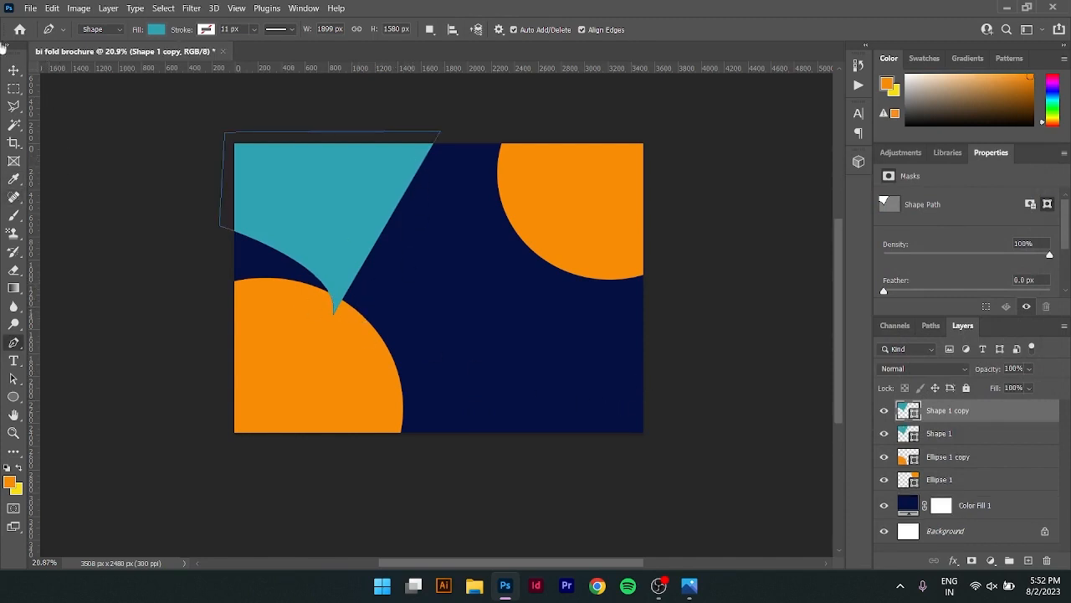
left_click(14, 71)
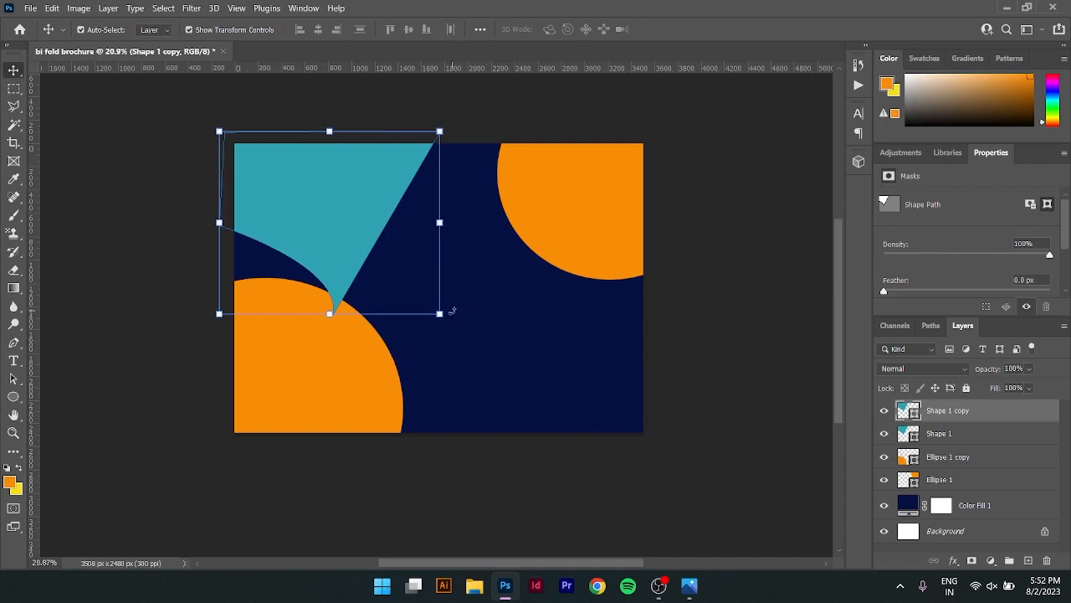
left_click_drag(450, 313, 472, 319)
left_click(941, 432)
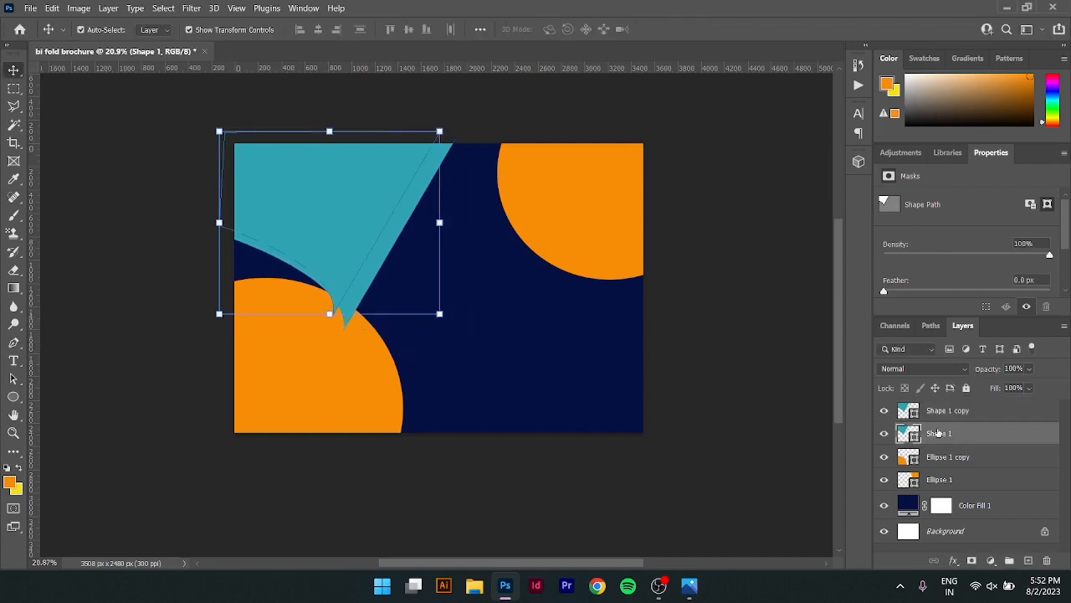
double_click(910, 410)
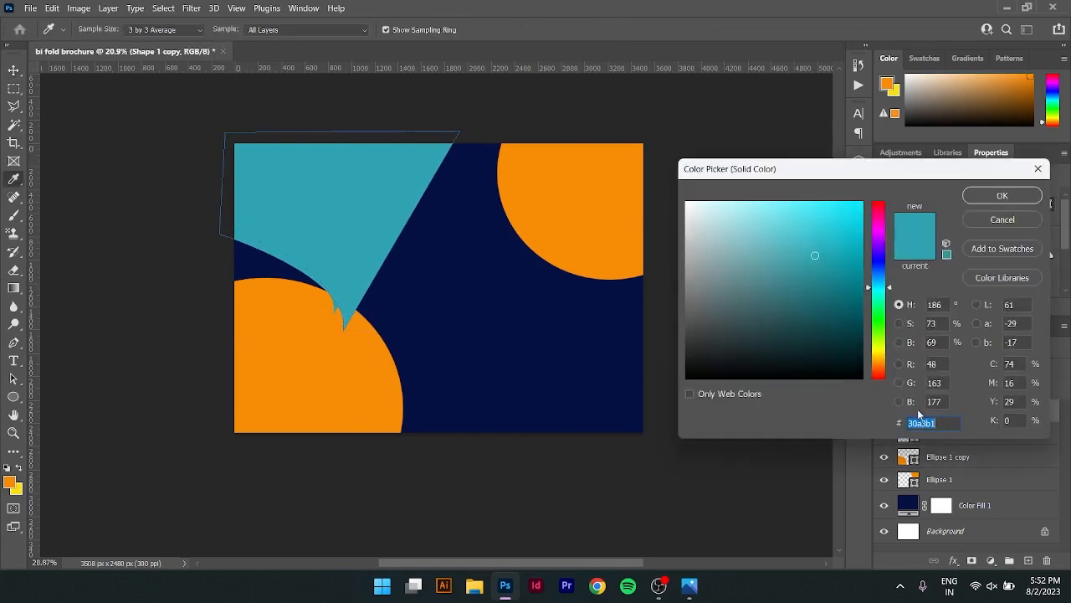
left_click(687, 203)
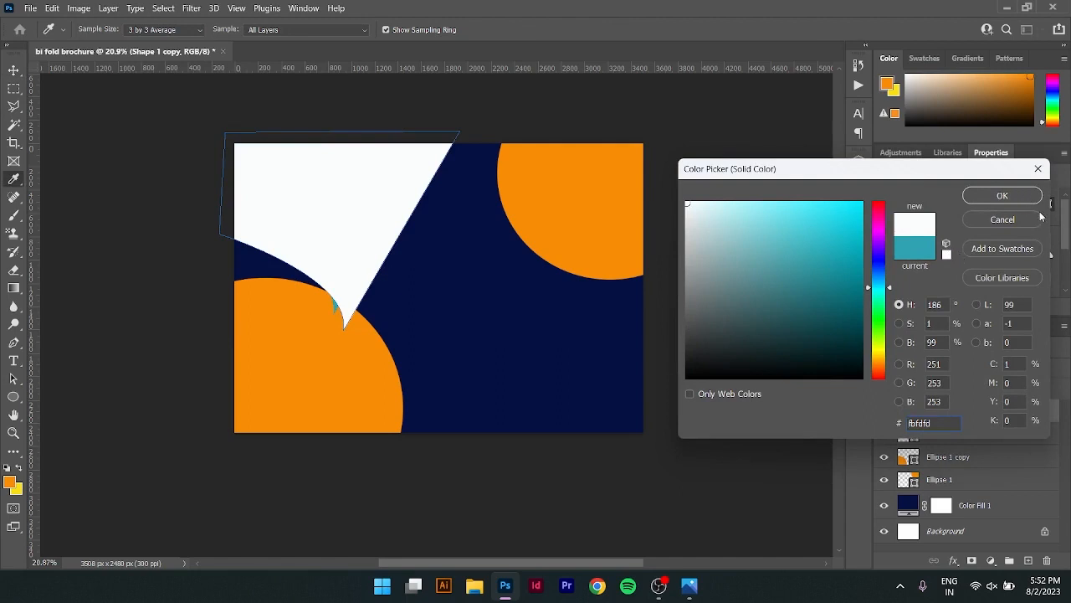
left_click(1000, 218)
Set the fill color of the original shape, Shape 1, beneath the teal copy to off-white, fafcfc
left_click(963, 439)
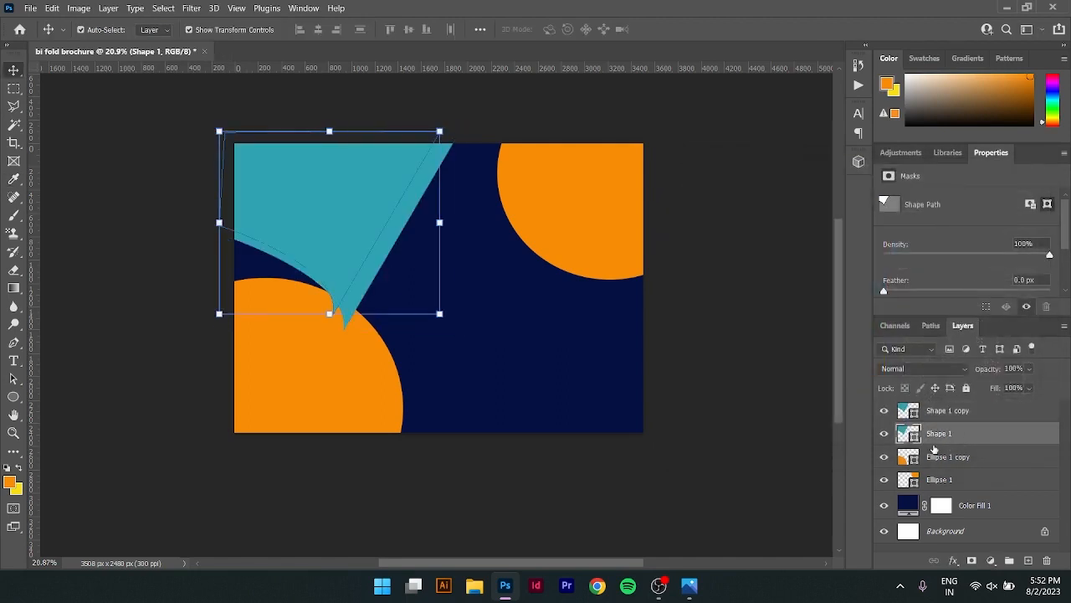
double_click(918, 442)
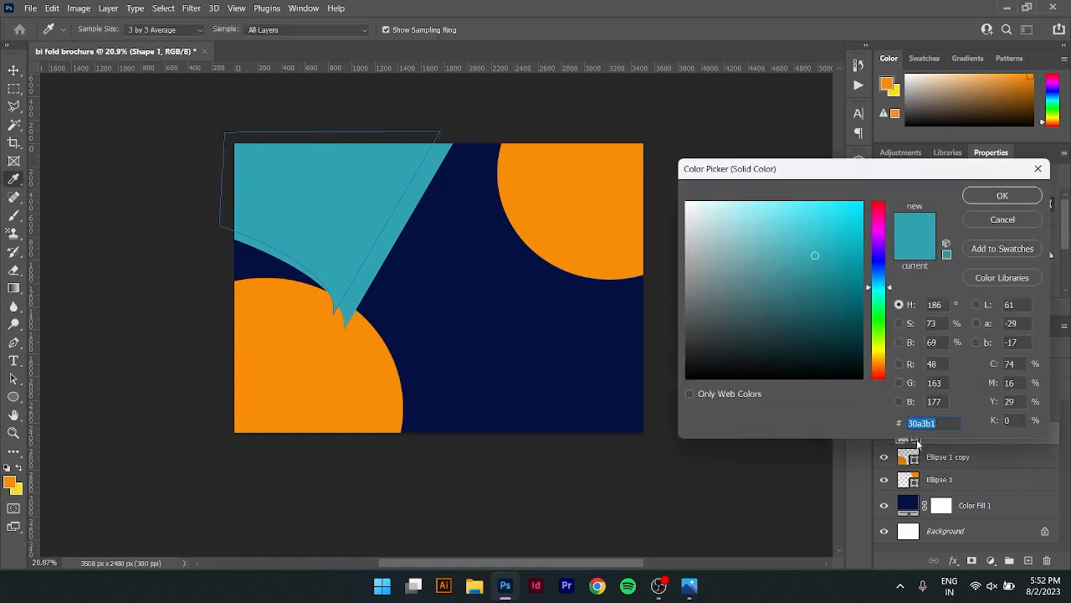
type("fafcfc")
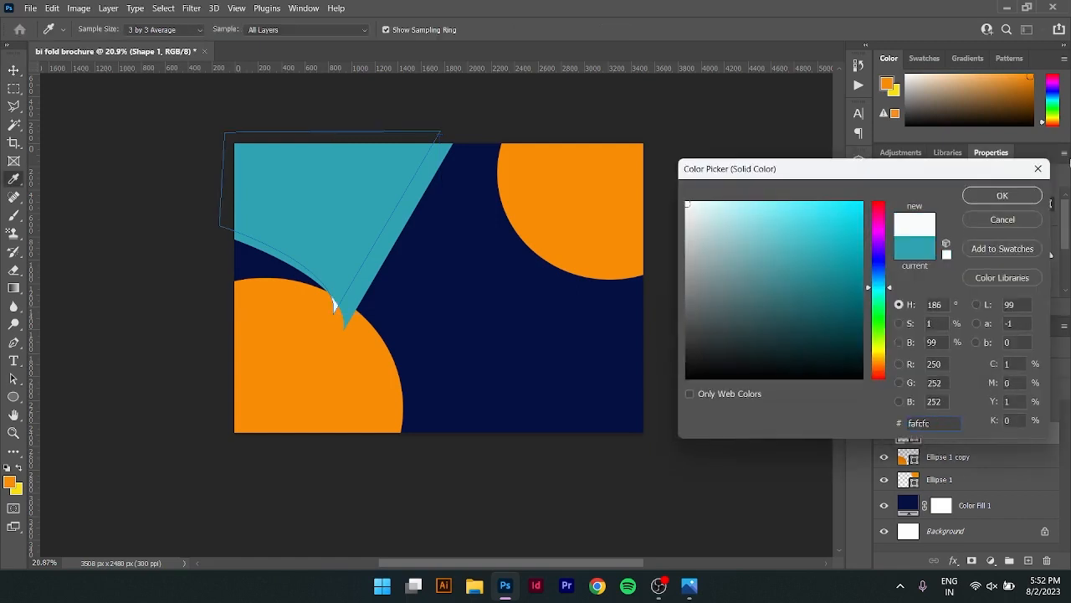
key("Escape")
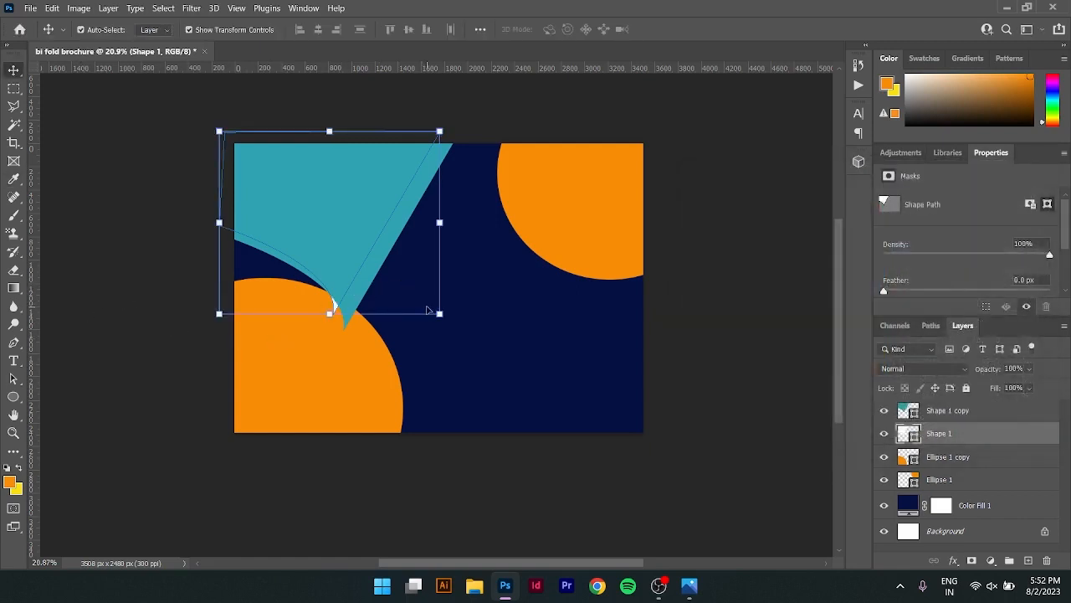
Enlarge the white shape to about 115% and shift it slightly left so it forms a white border along the teal copy's lower edges
left_click_drag(440, 313, 473, 340)
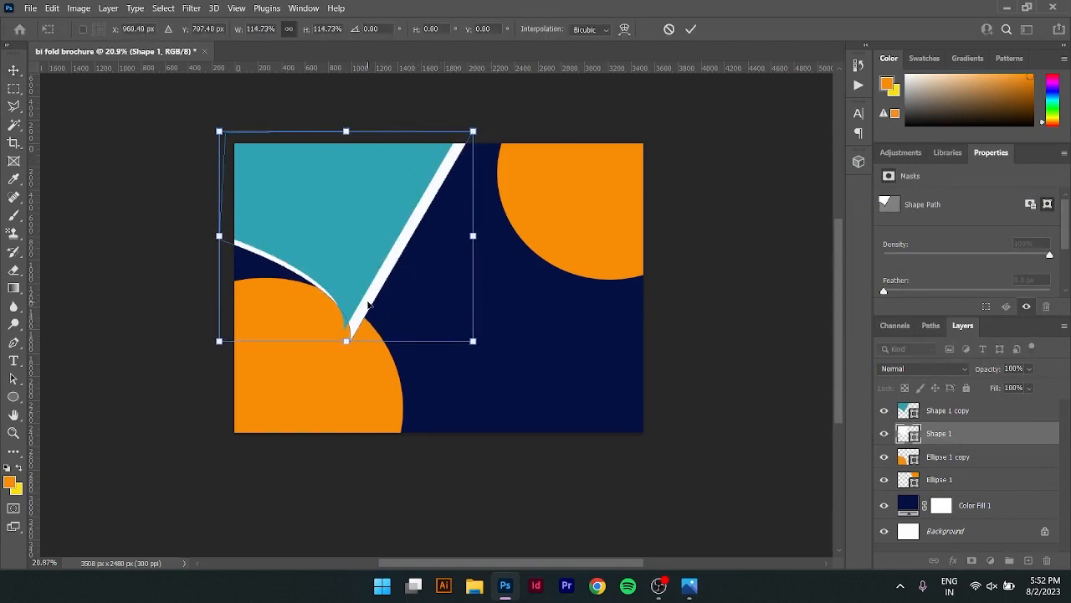
mouse_move(369, 305)
left_mouse_down()
mouse_move(353, 306)
mouse_move(364, 303)
left_mouse_up()
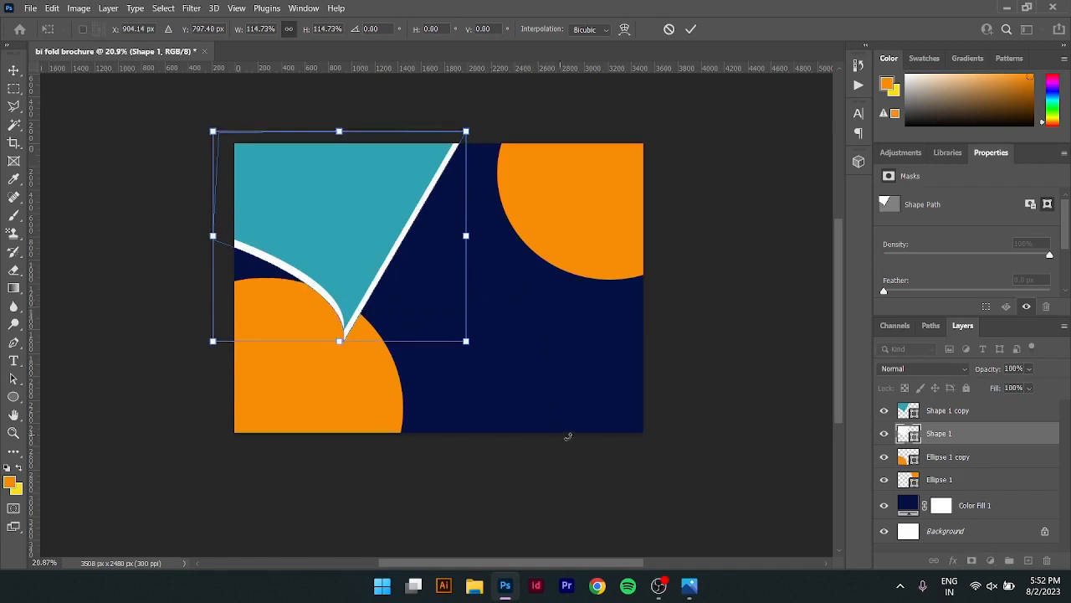
left_click(690, 29)
left_click(728, 176)
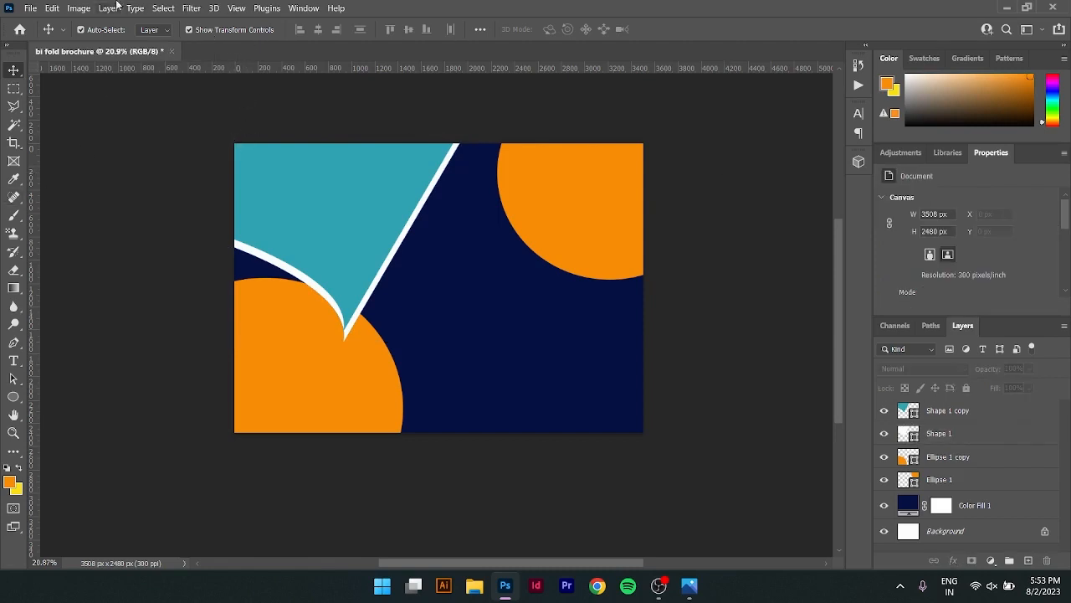
Open the photo lycs-architecture-kUdbEEMcRwE-unsplash from the Downloads folder
left_click(30, 8)
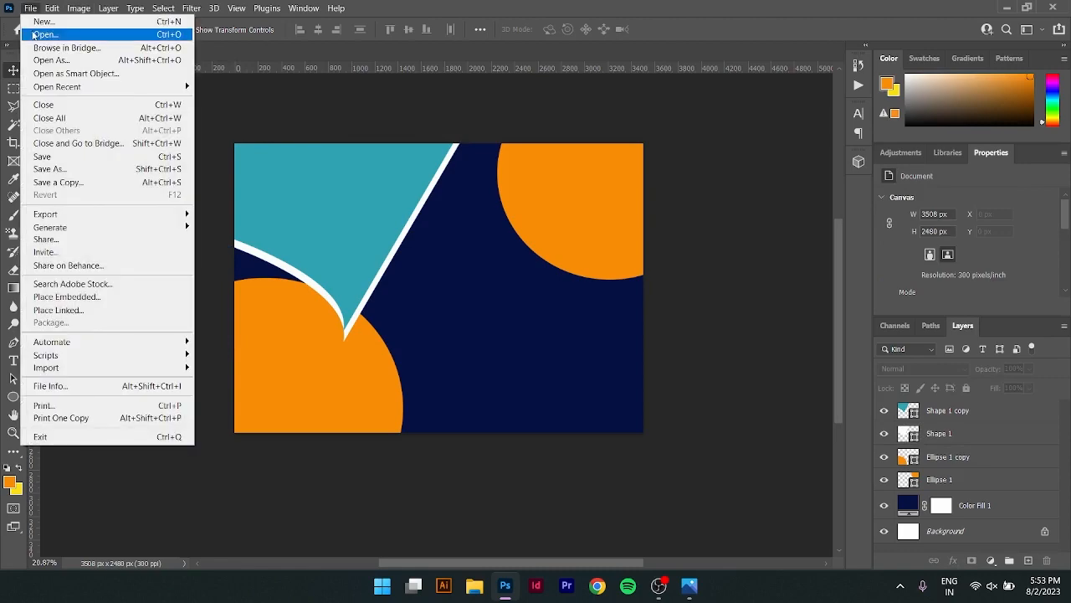
left_click(40, 35)
left_click(325, 156)
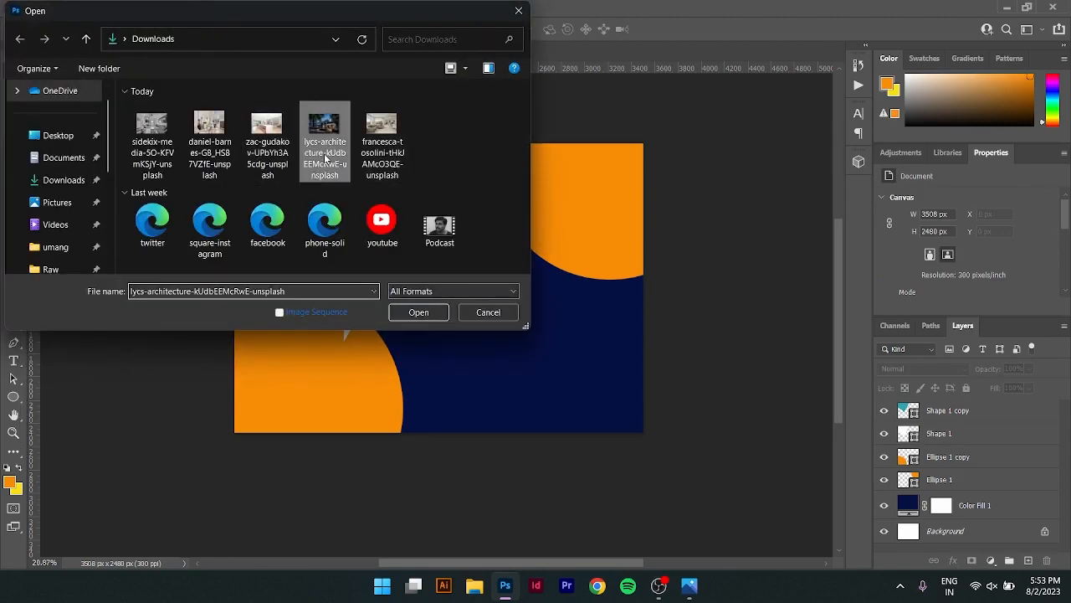
left_click(418, 313)
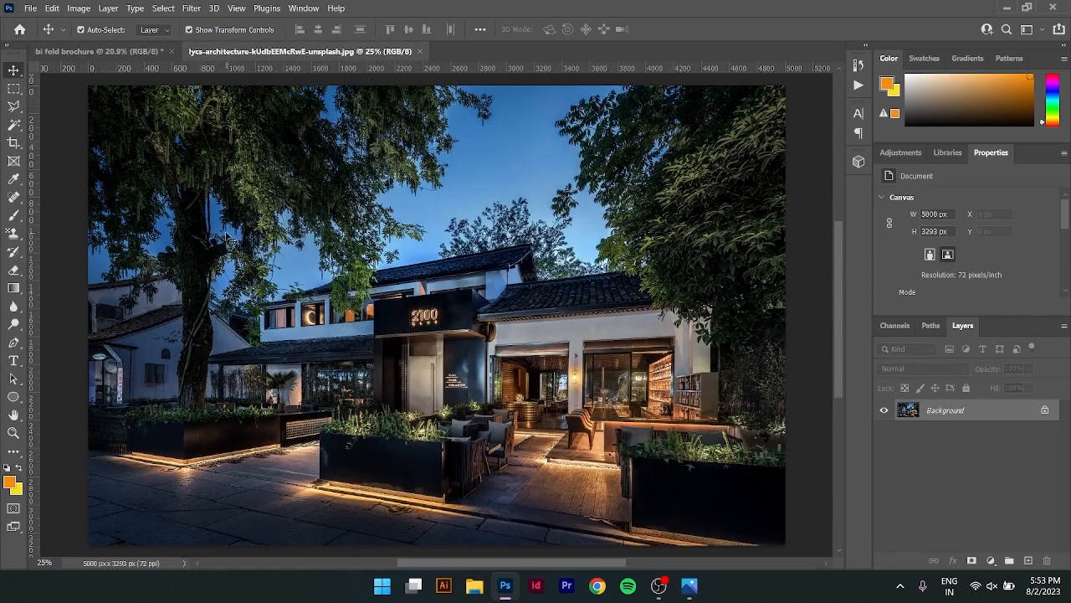
Bring the building photo into the bi fold brochure document as a new layer over the existing shapes
left_click_drag(228, 237, 245, 172)
left_click(548, 266)
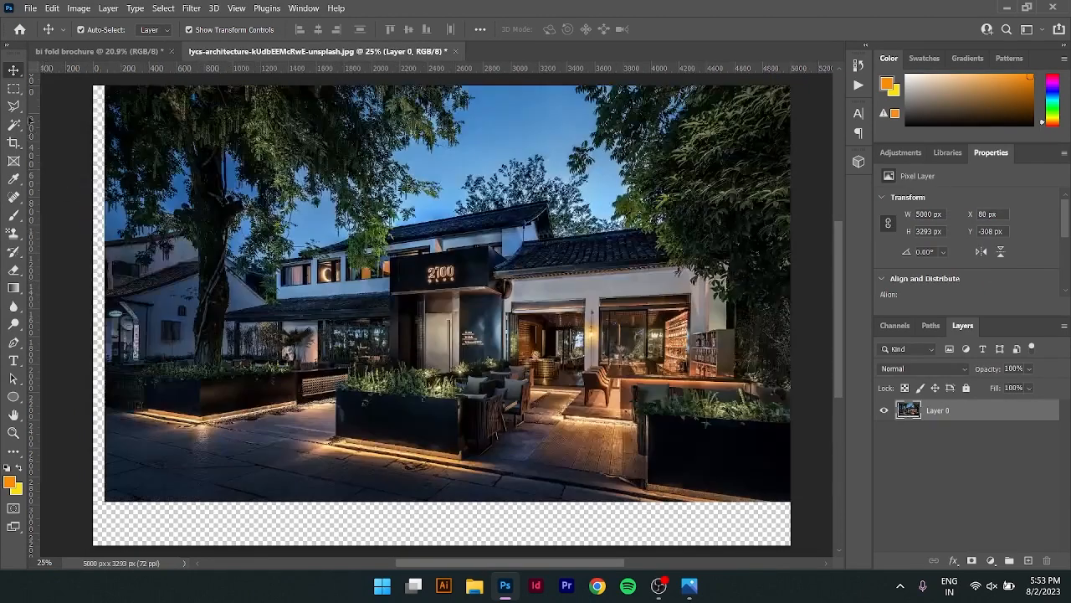
left_click_drag(31, 120, 353, 227)
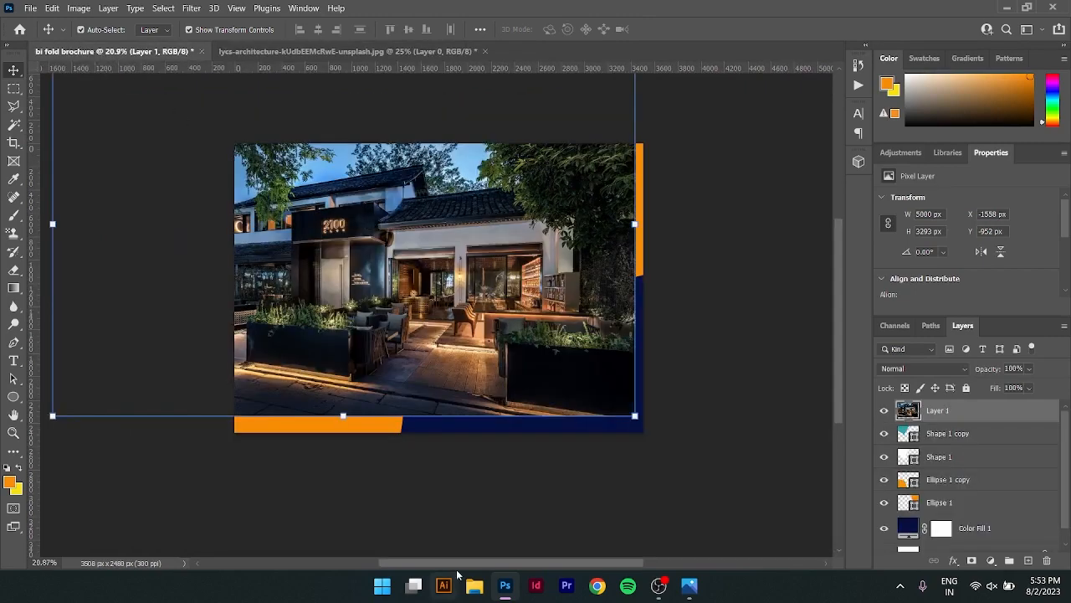
Clip the building photo to the teal shape, Shape 1 copy, with a clipping mask
left_click(979, 434)
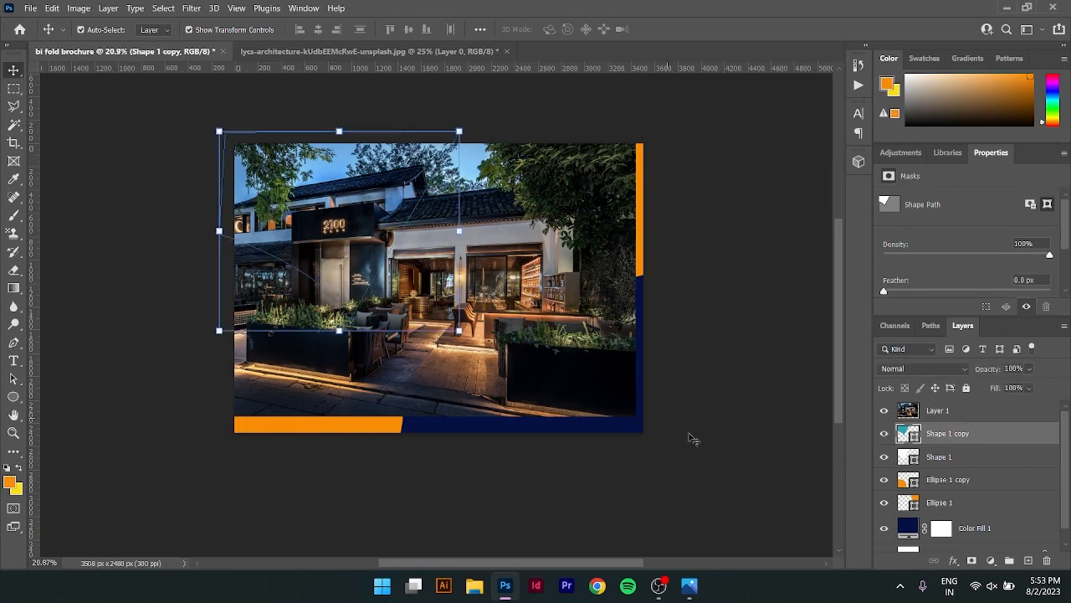
left_click(885, 411)
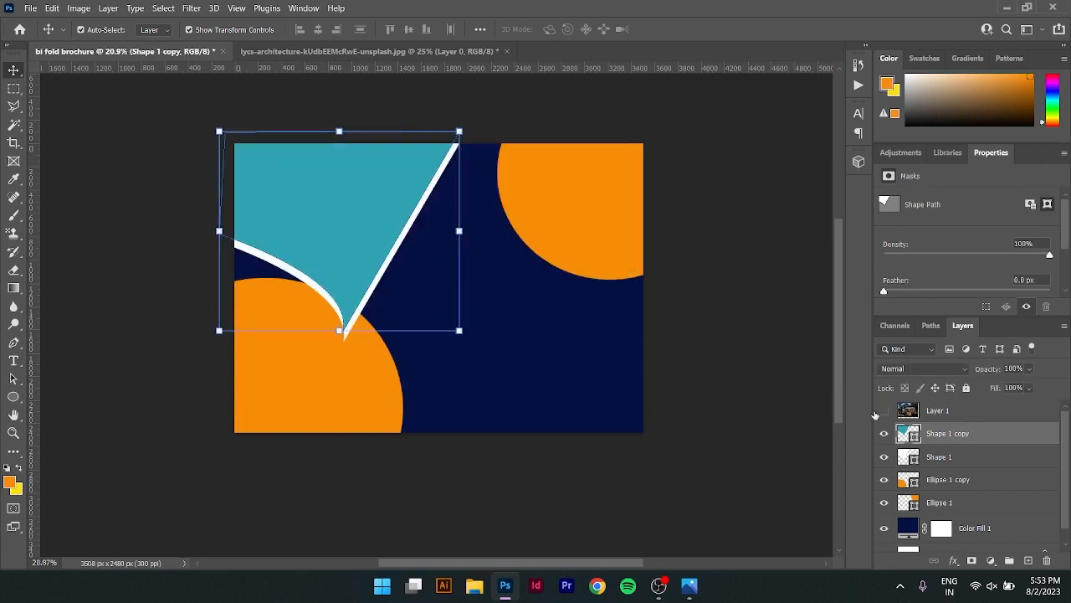
left_click(883, 434)
left_click(882, 434)
left_click(958, 412)
left_click(885, 411)
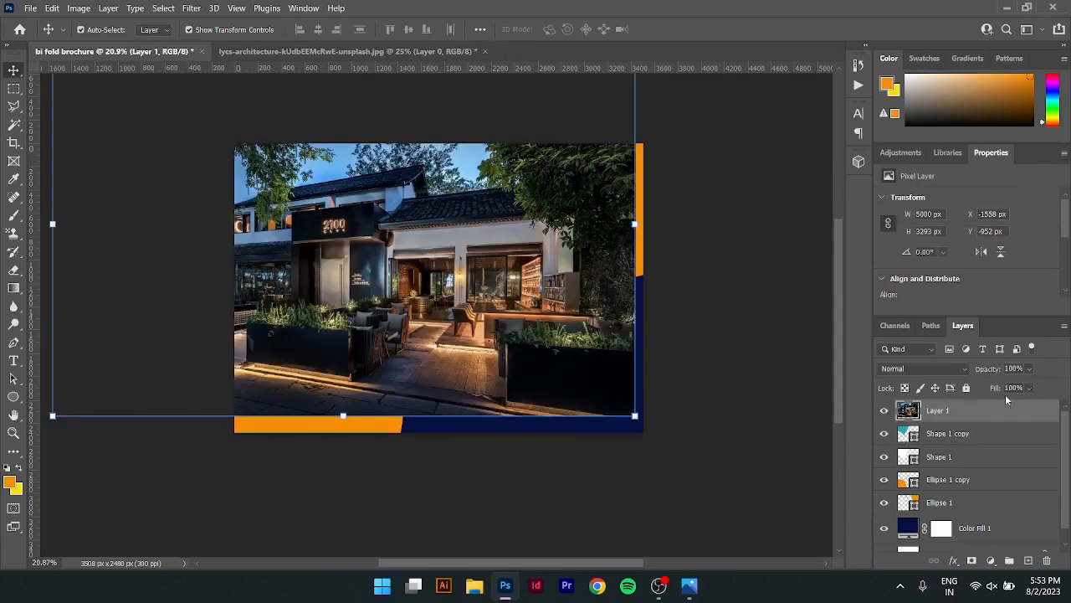
right_click(1013, 416)
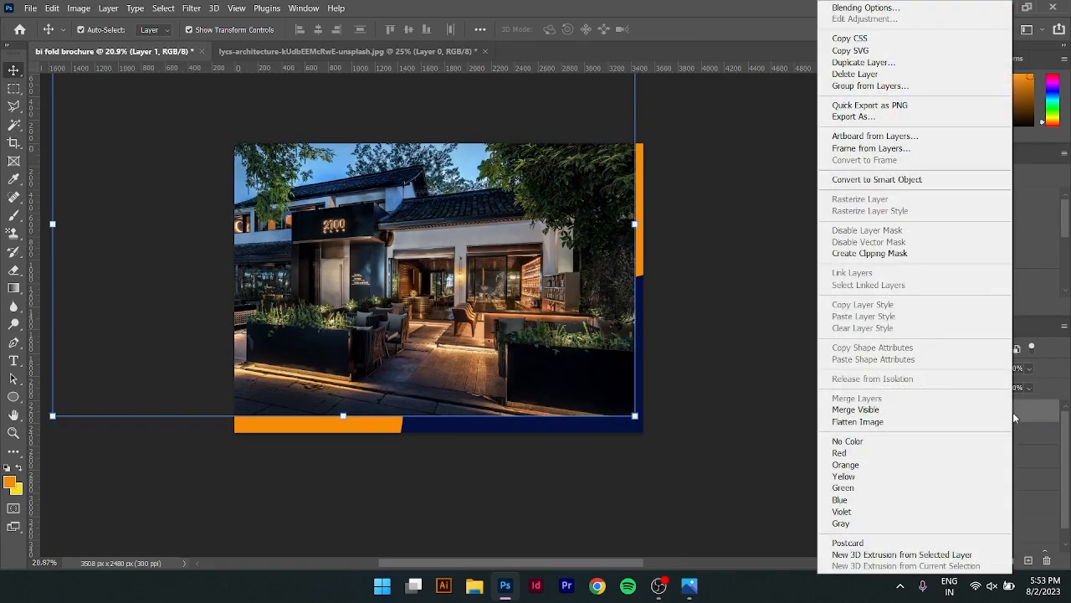
left_click(916, 253)
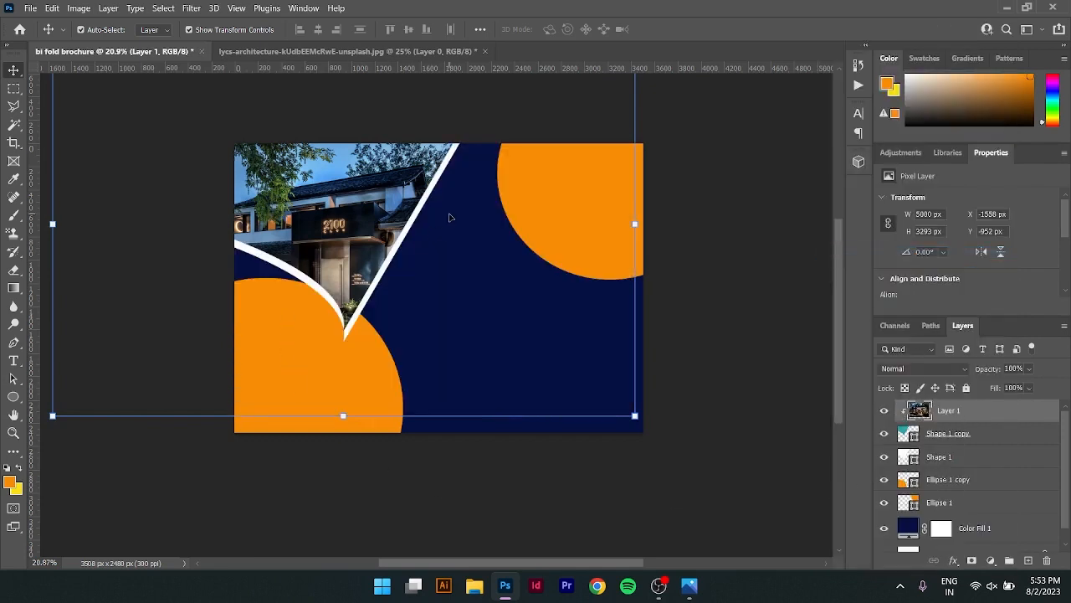
Scale the clipped photo down to about 66% and position it so the building fills the teal shape down to its tip
scroll(640, 418, "up", 1)
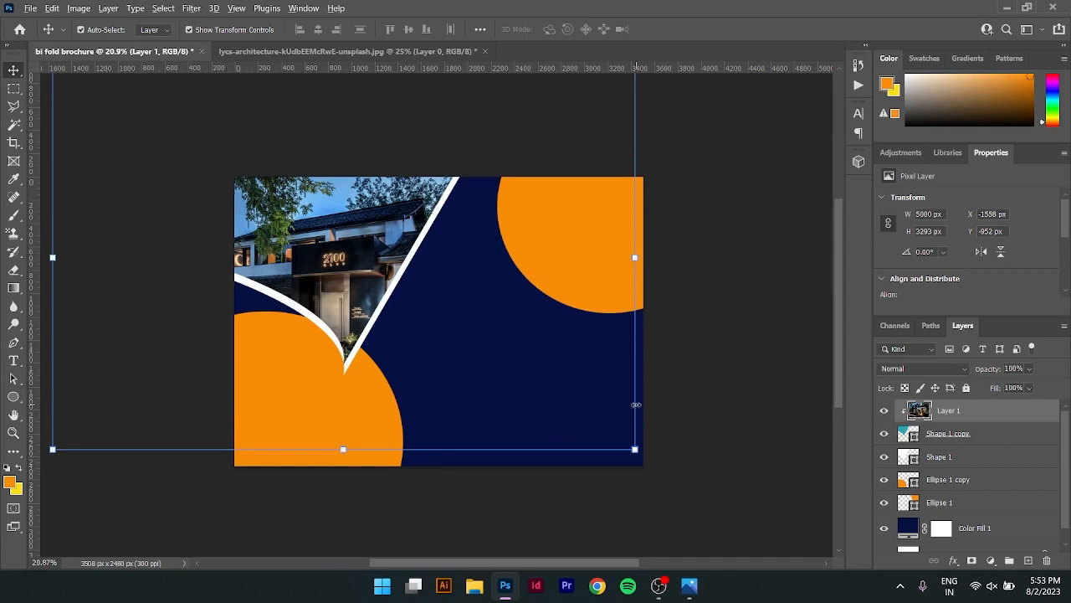
scroll(632, 398, "down", 1)
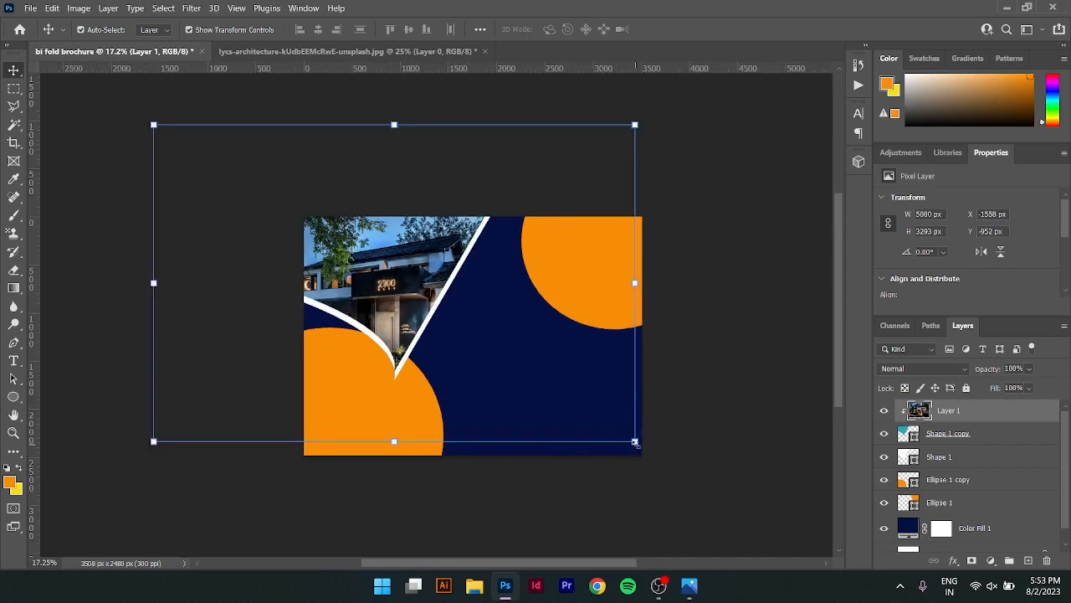
left_click(635, 442)
left_click_drag(635, 442, 593, 381)
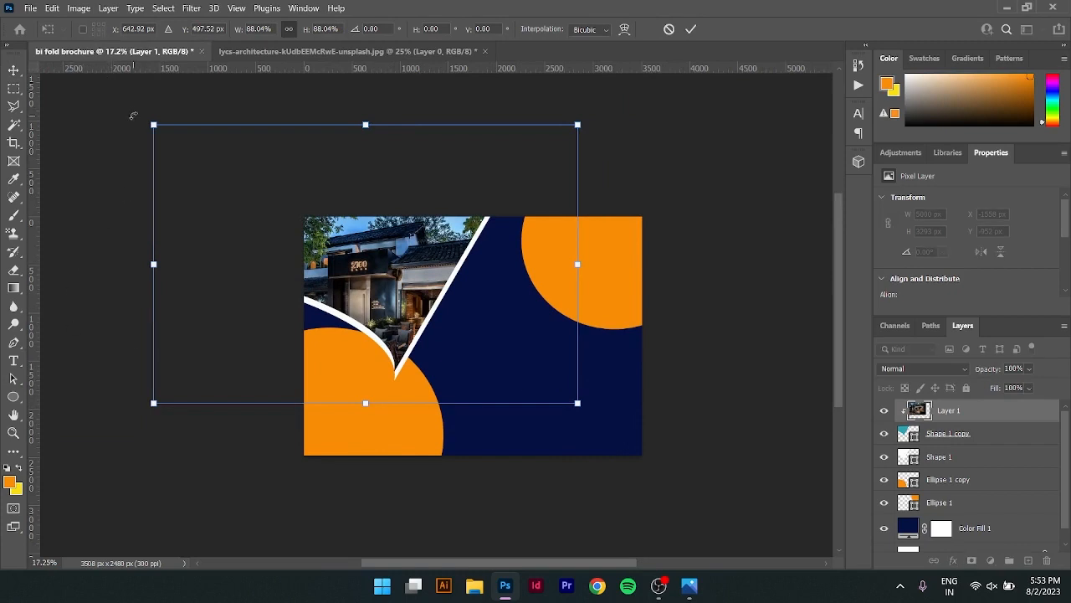
left_click_drag(156, 125, 208, 161)
left_click_drag(203, 411, 260, 363)
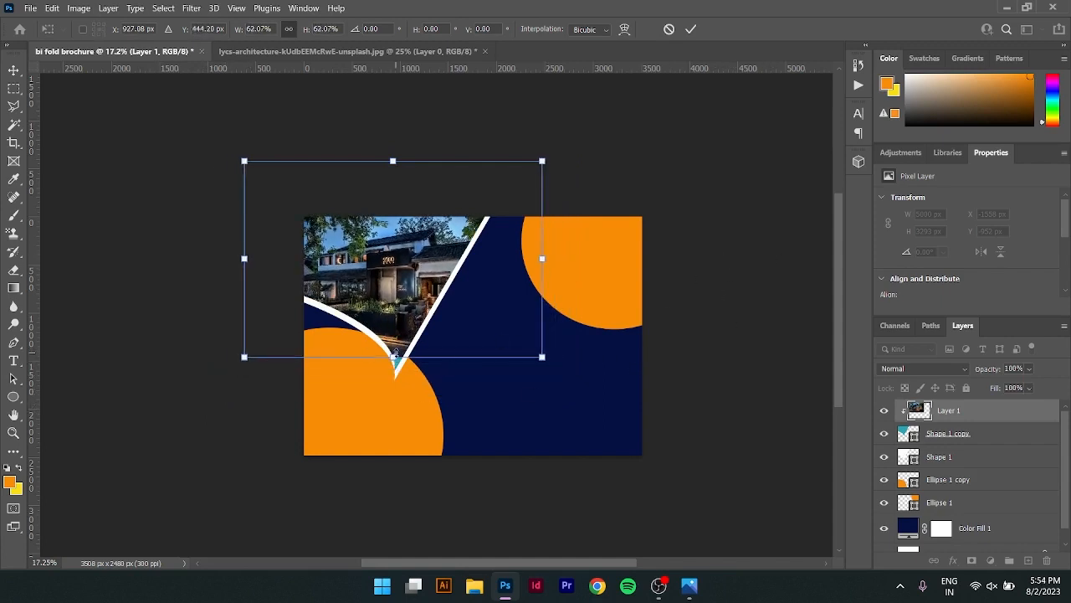
left_click_drag(393, 357, 394, 371)
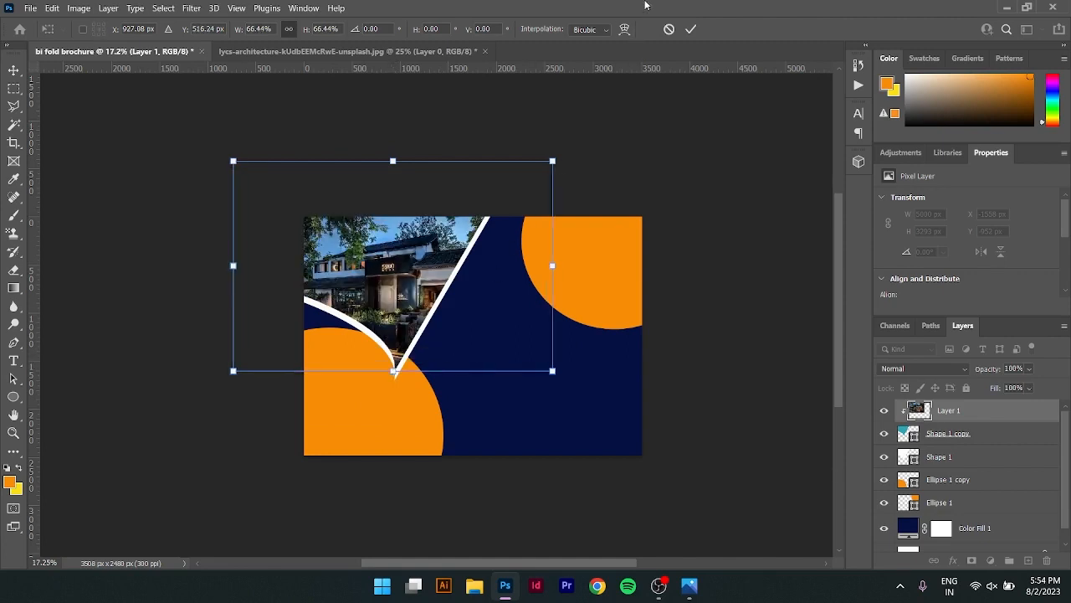
left_click(689, 31)
left_click(718, 96)
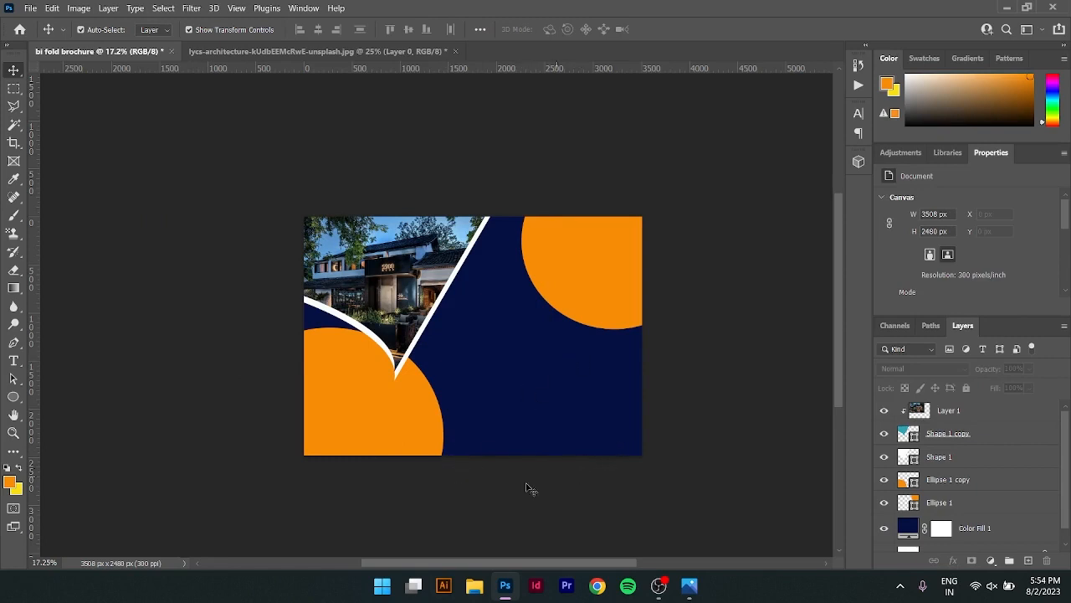
Toggle the visibility of Shape 1 copy and Shape 1 to examine what each layer contributes to the framed photo
left_click(913, 438)
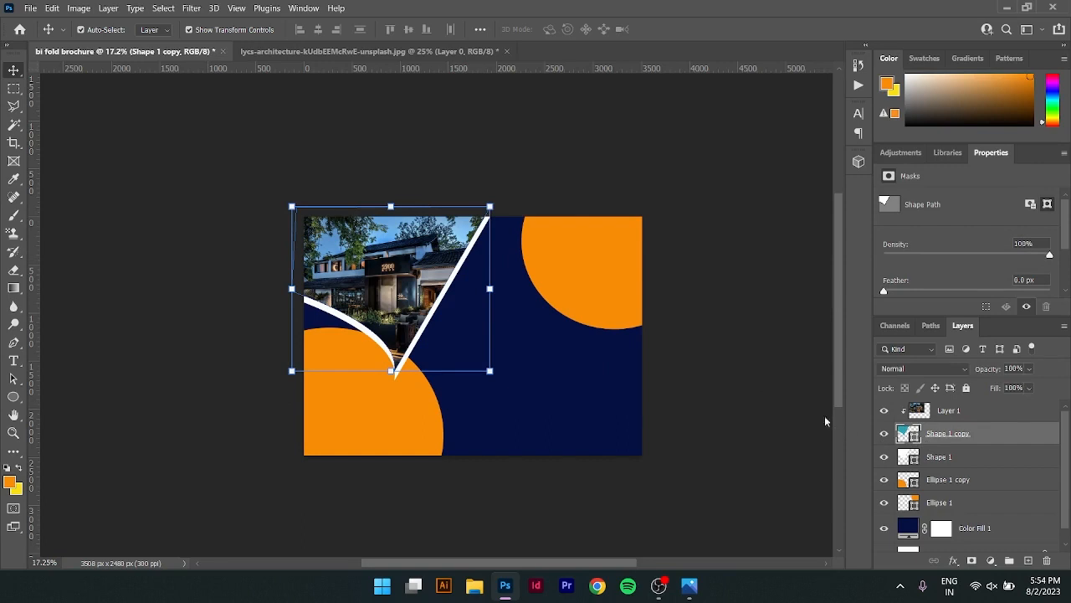
left_click(882, 434)
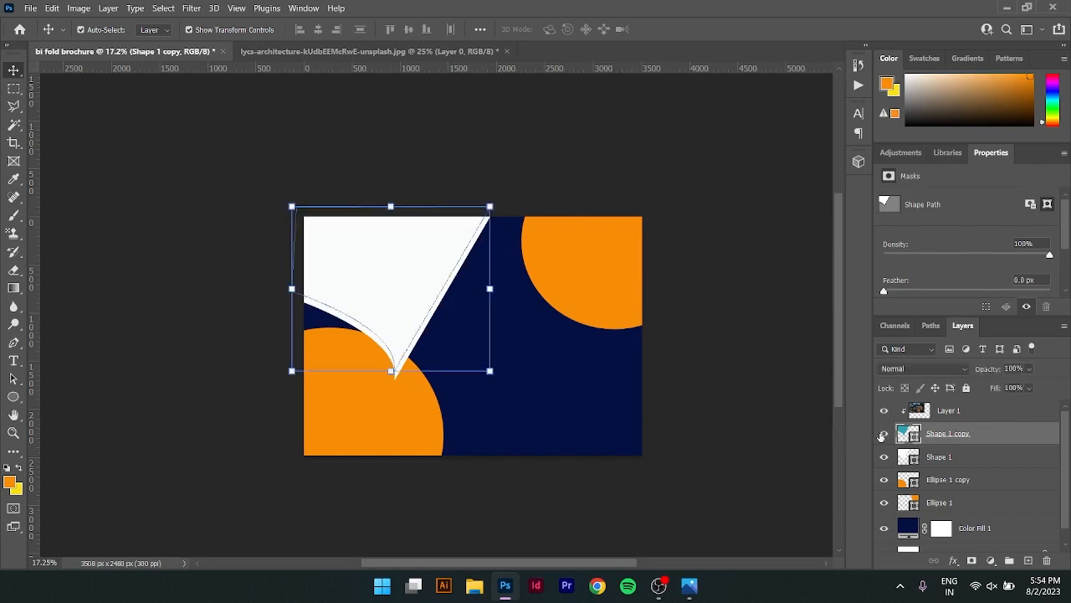
left_click(883, 434)
left_click(883, 434)
left_click(883, 435)
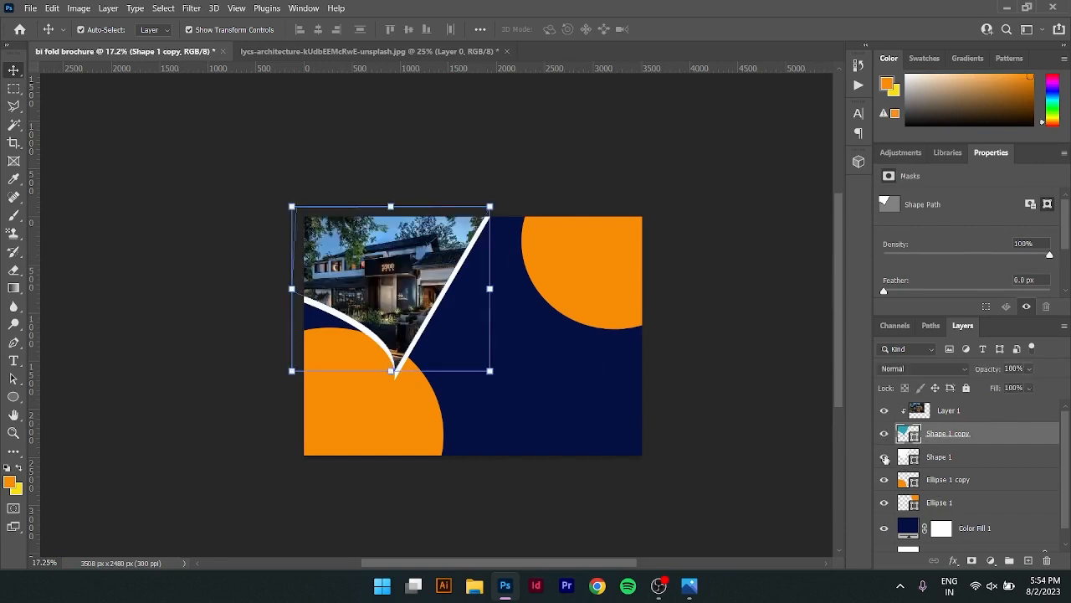
left_click(884, 458)
left_click(884, 458)
left_click(884, 457)
left_click(884, 458)
Add a Soft Light drop shadow to Shape 1 with 100% opacity, 178 px distance and 0% spread
left_click(943, 459)
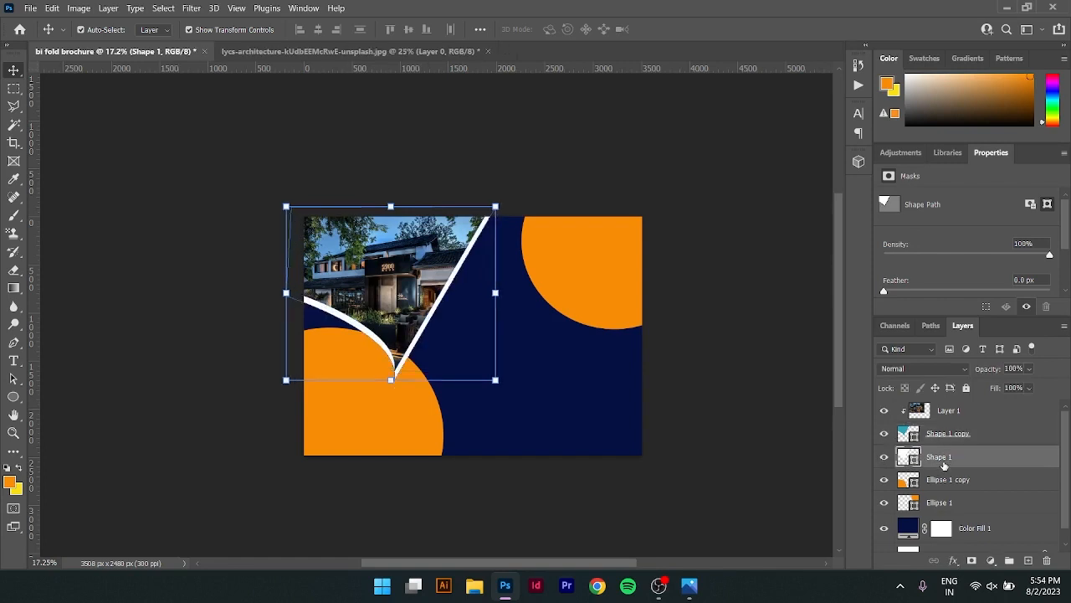
double_click(1002, 458)
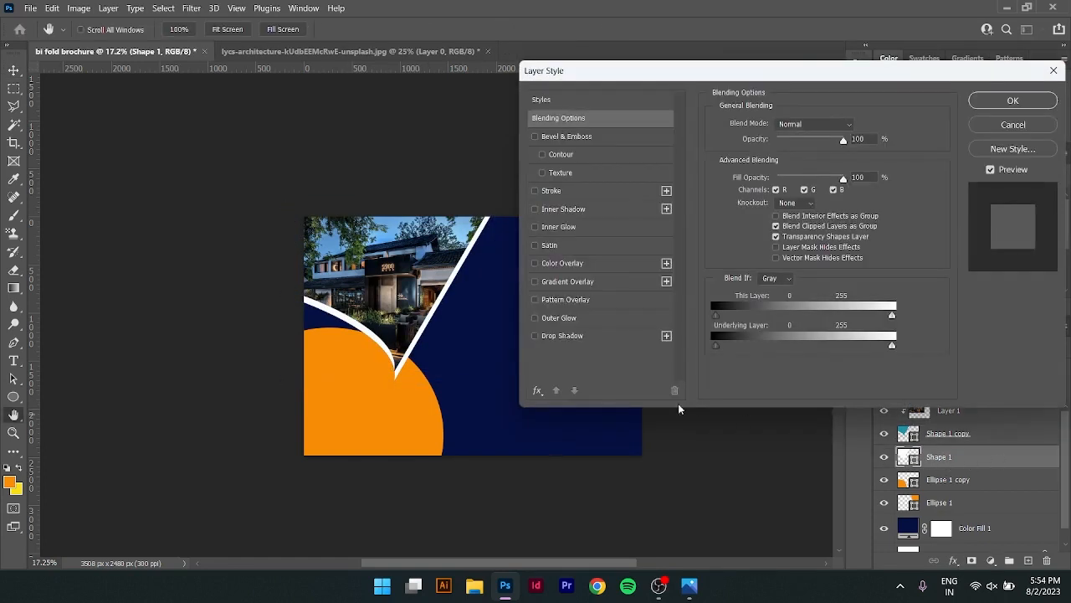
left_click(540, 336)
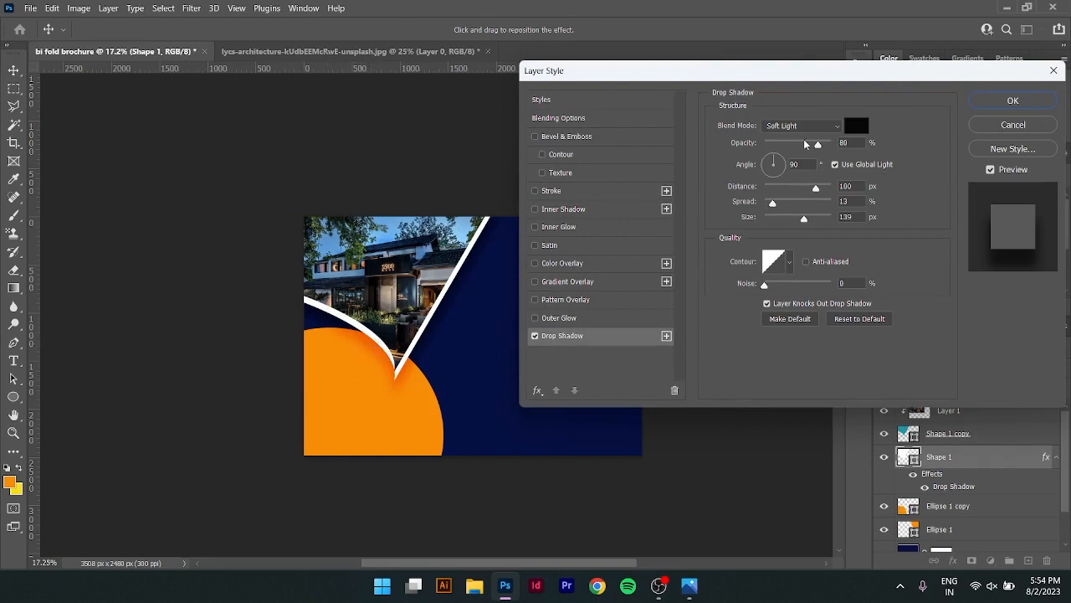
left_click_drag(820, 147, 856, 244)
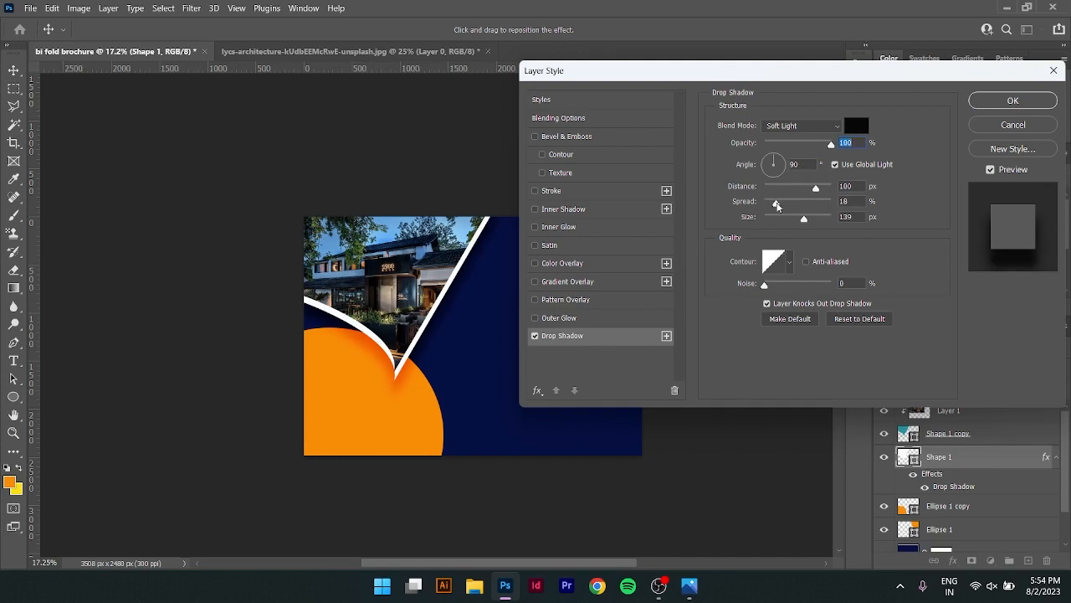
left_click(765, 203)
mouse_move(822, 190)
left_mouse_down()
mouse_move(850, 191)
mouse_move(801, 198)
mouse_move(821, 196)
left_mouse_up()
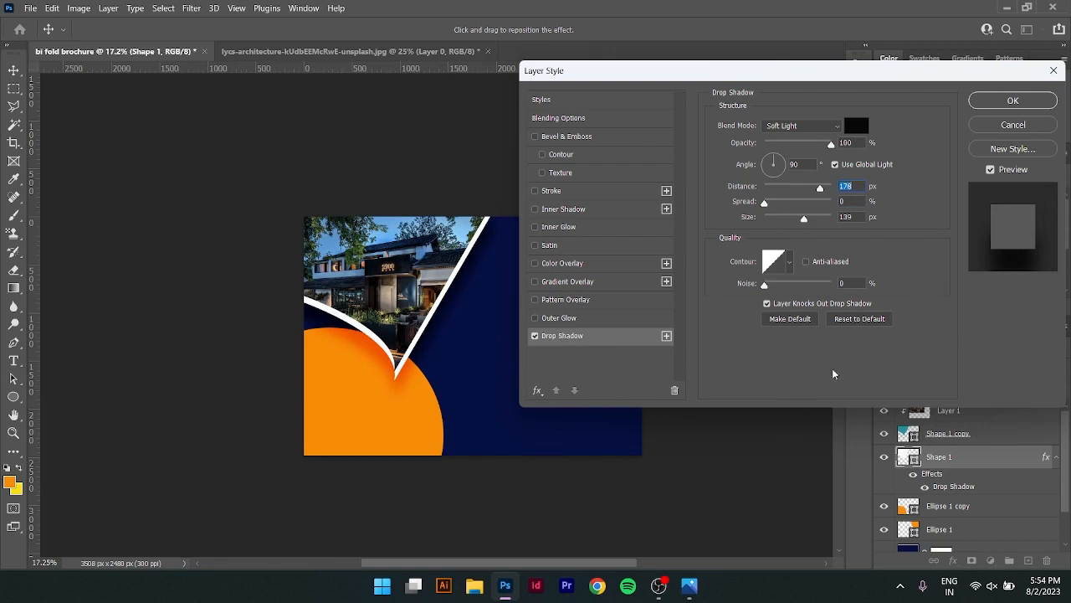
Set the drop shadow's size to 117 px and apply the layer style to Shape 1
double_click(861, 220)
type("125")
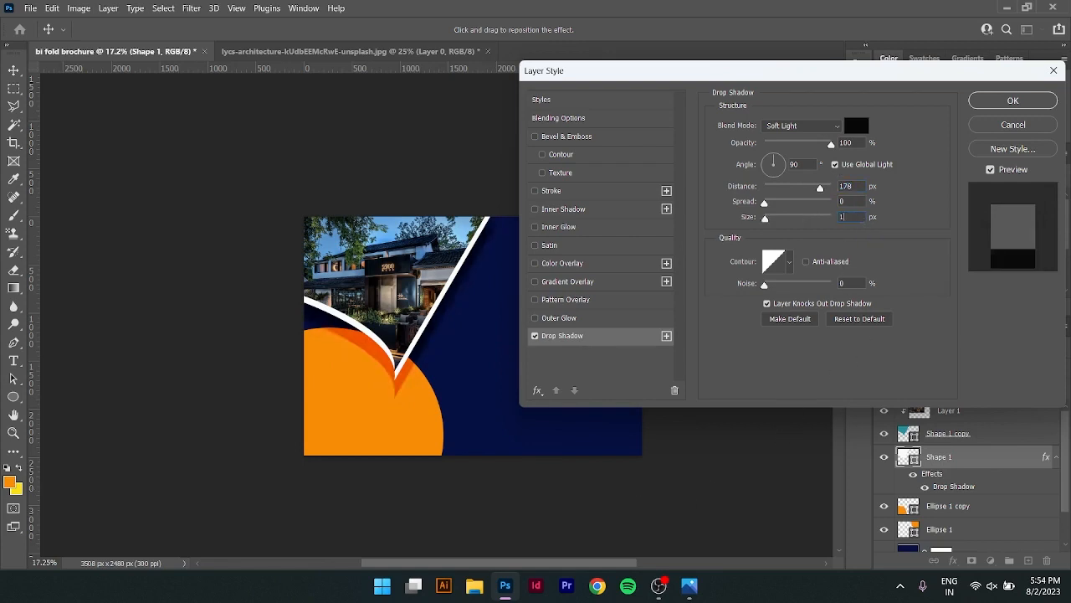
key("BackSpace")
key("BackSpace")
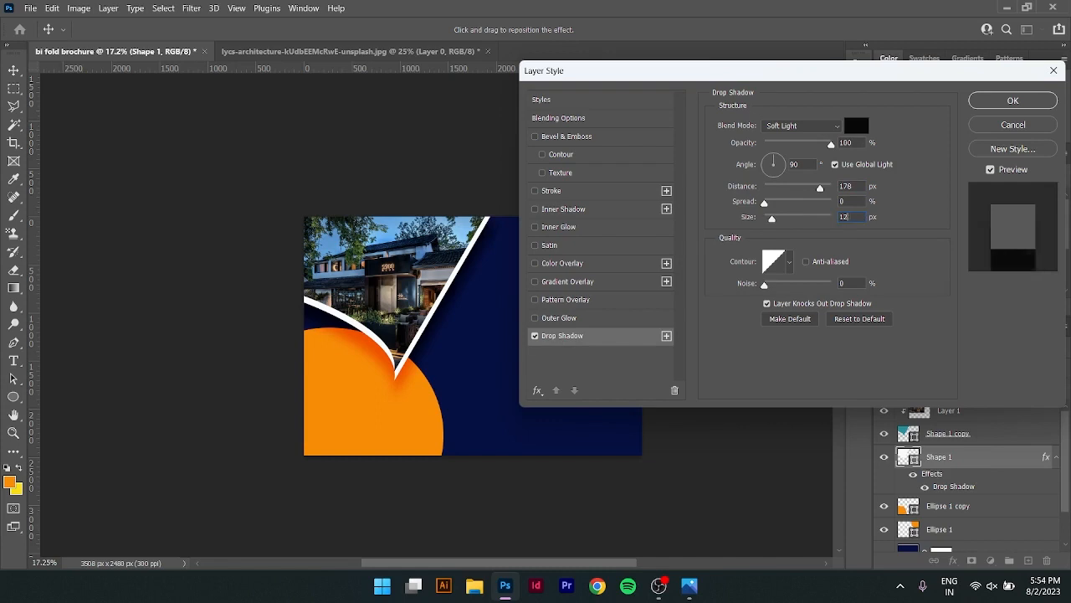
type("17")
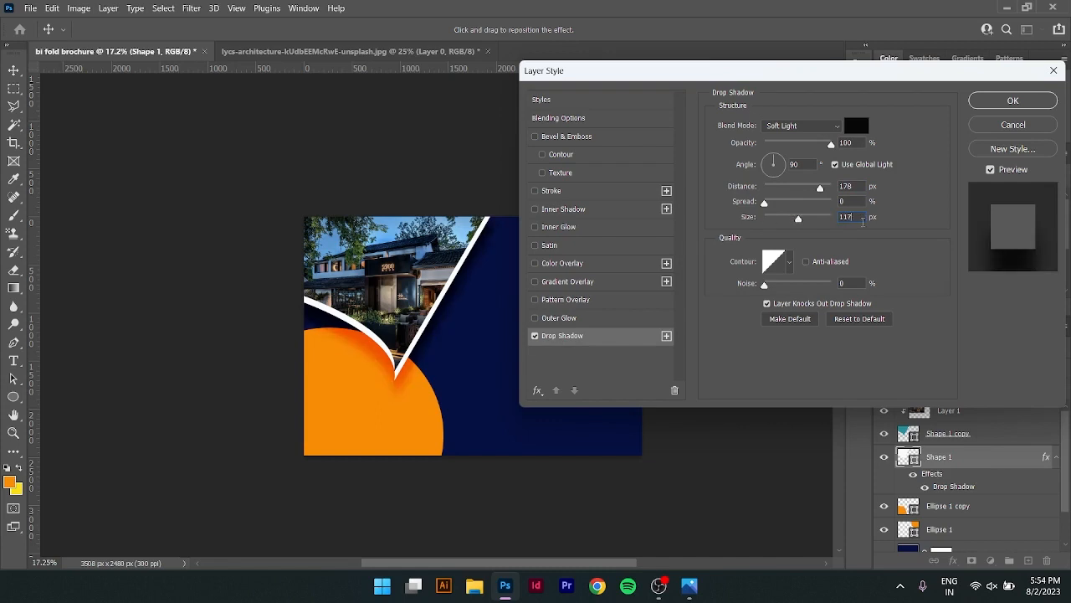
key("Return")
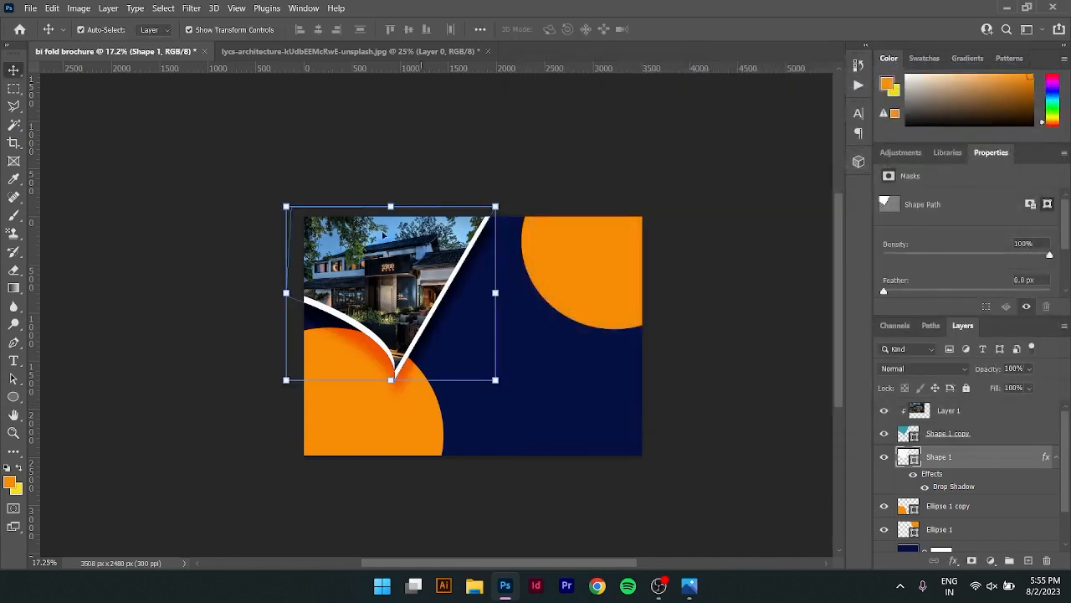
left_click(649, 142)
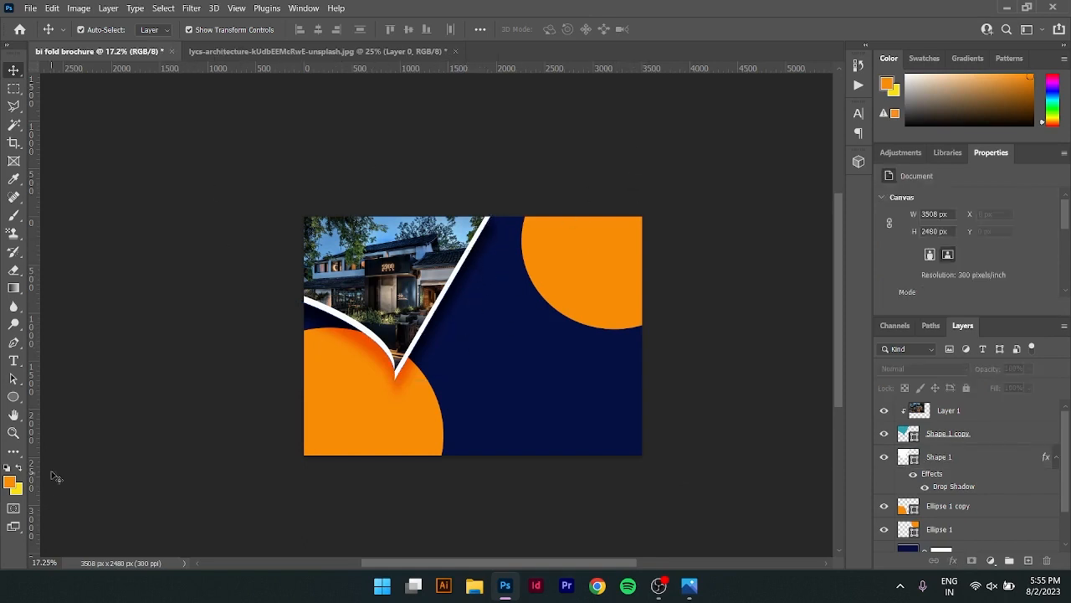
Draw a circle about 557 x 552 px and place it on the upper part of the photo's slanted white border
left_click_drag(15, 399, 92, 413)
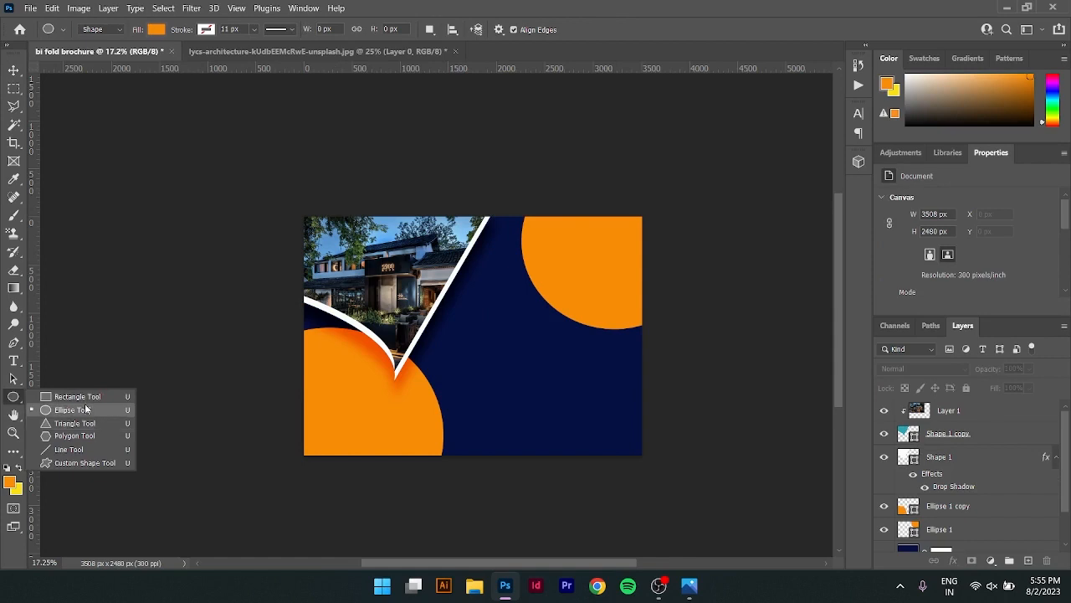
left_click(72, 409)
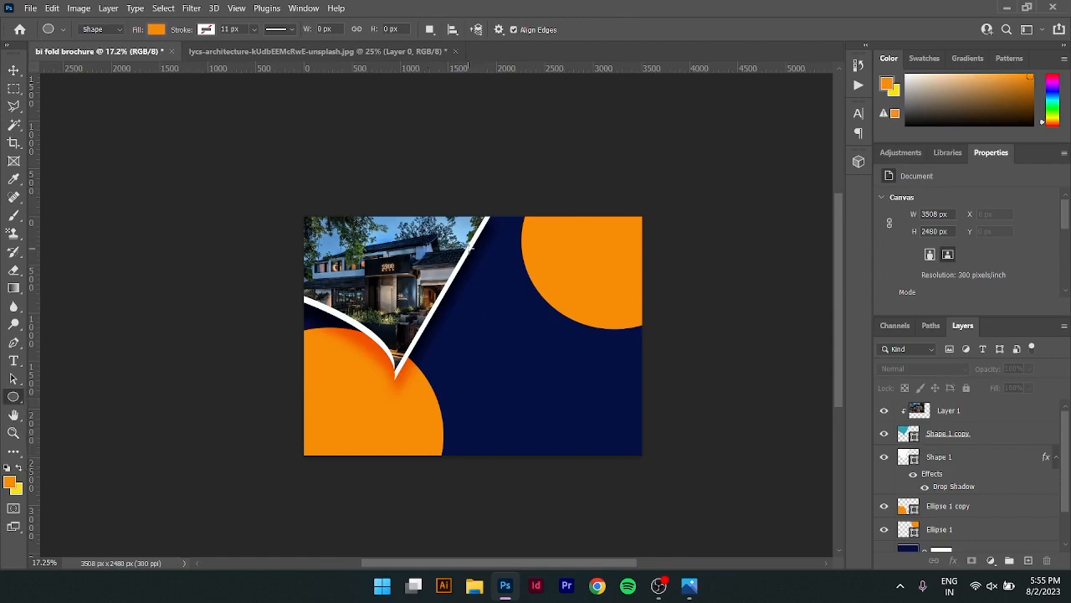
left_click_drag(468, 247, 521, 301)
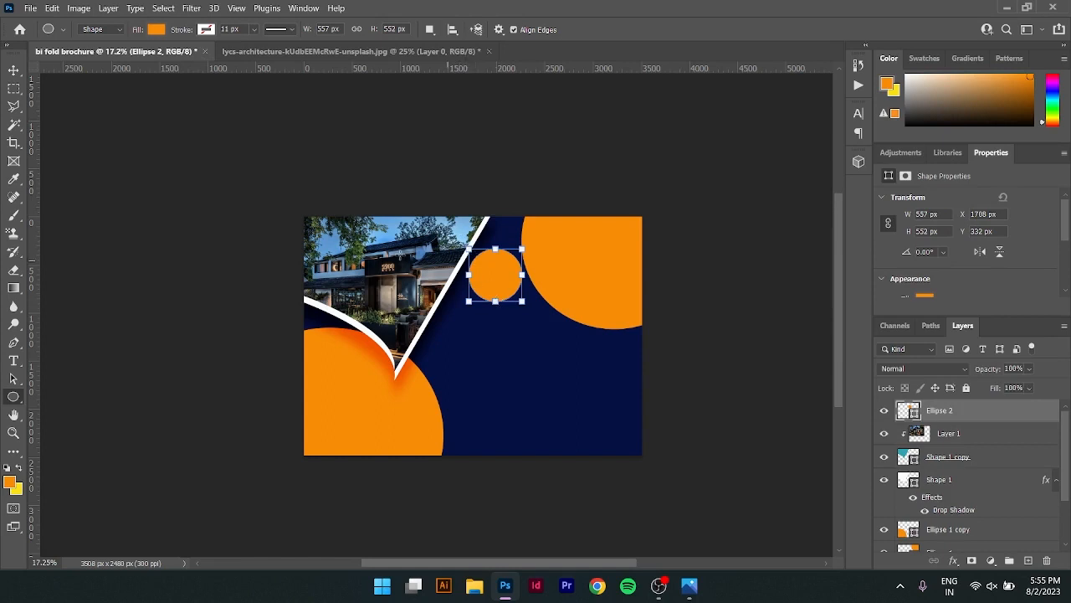
left_click(12, 67)
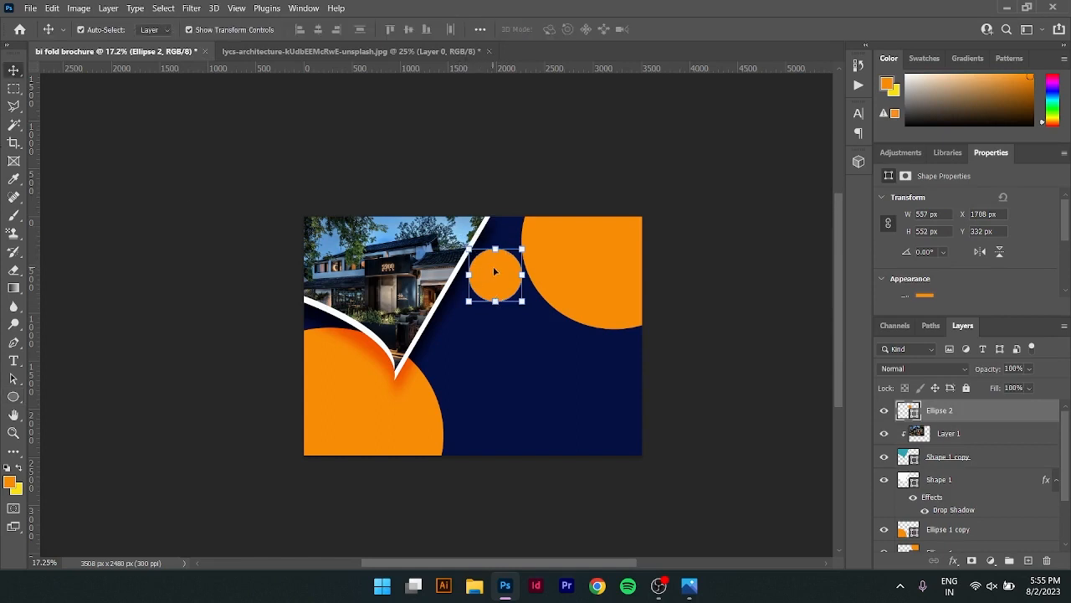
left_click_drag(495, 271, 479, 259)
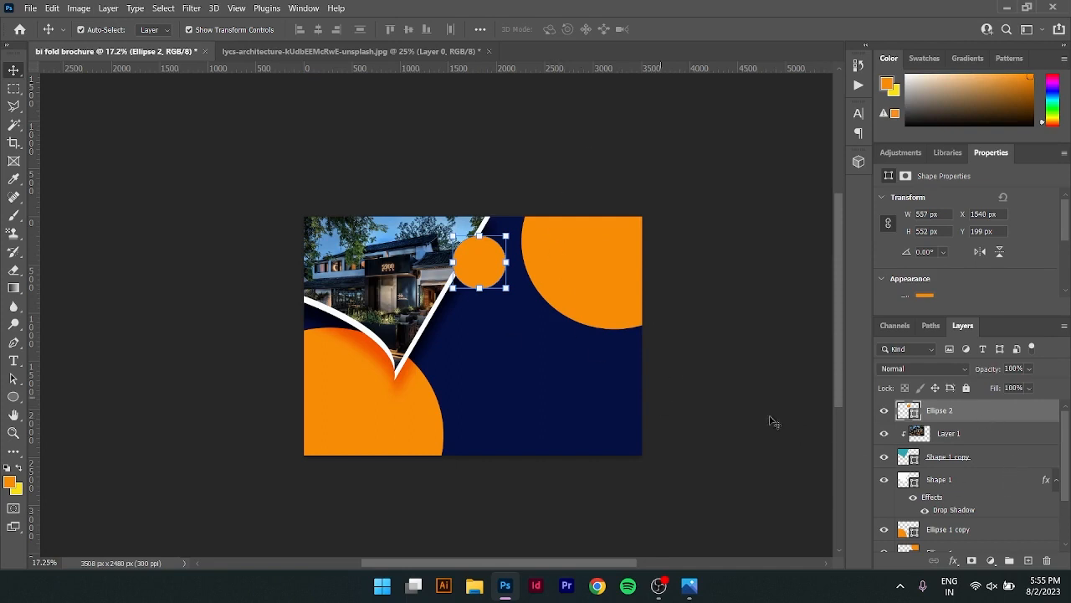
Change the small circle's fill color from orange to near-white
double_click(915, 416)
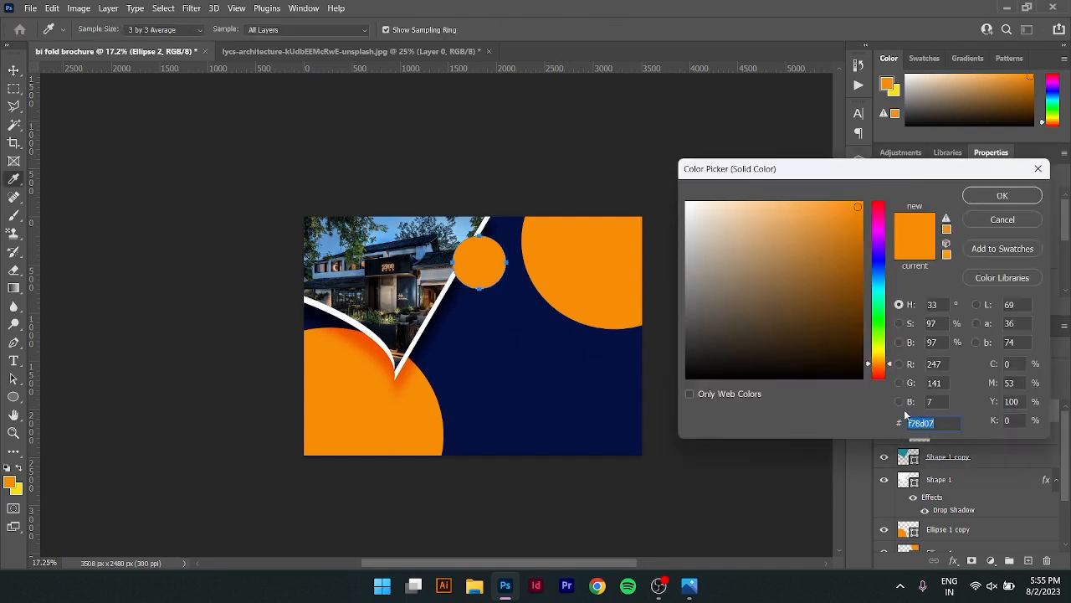
left_click(690, 204)
left_click(1017, 196)
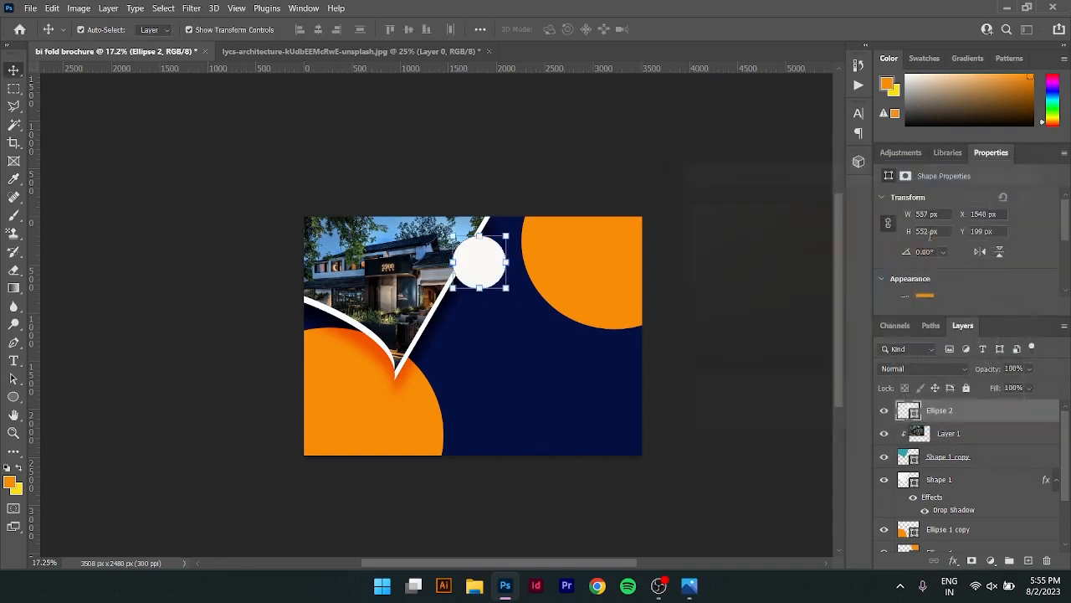
left_click(712, 158)
Duplicate the white circle down along the slanted border and scale the copy to about 90%
left_click_drag(479, 282, 458, 325)
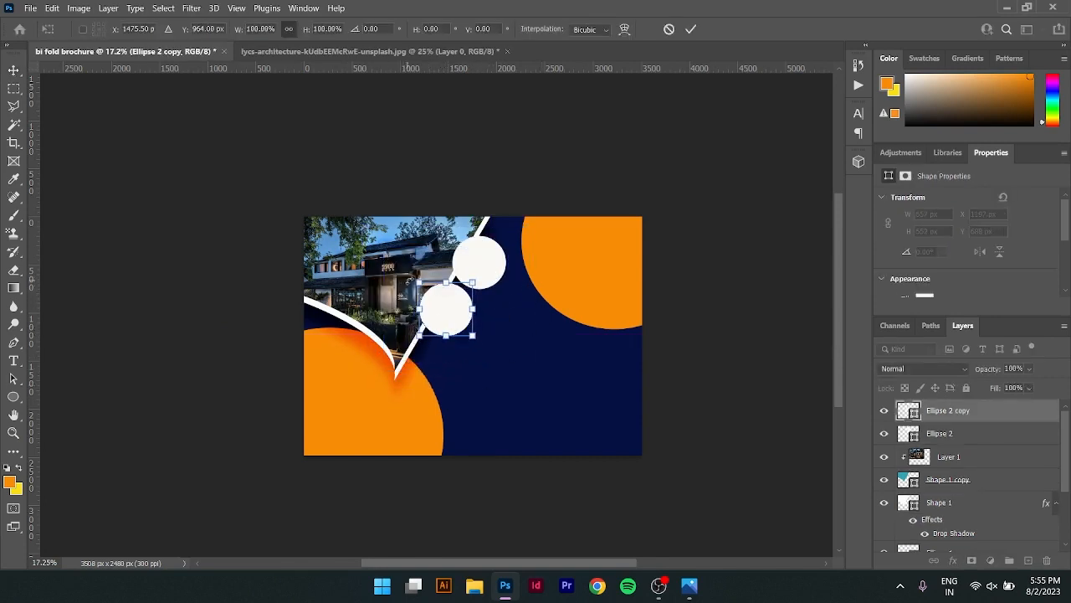
left_click_drag(421, 282, 427, 288)
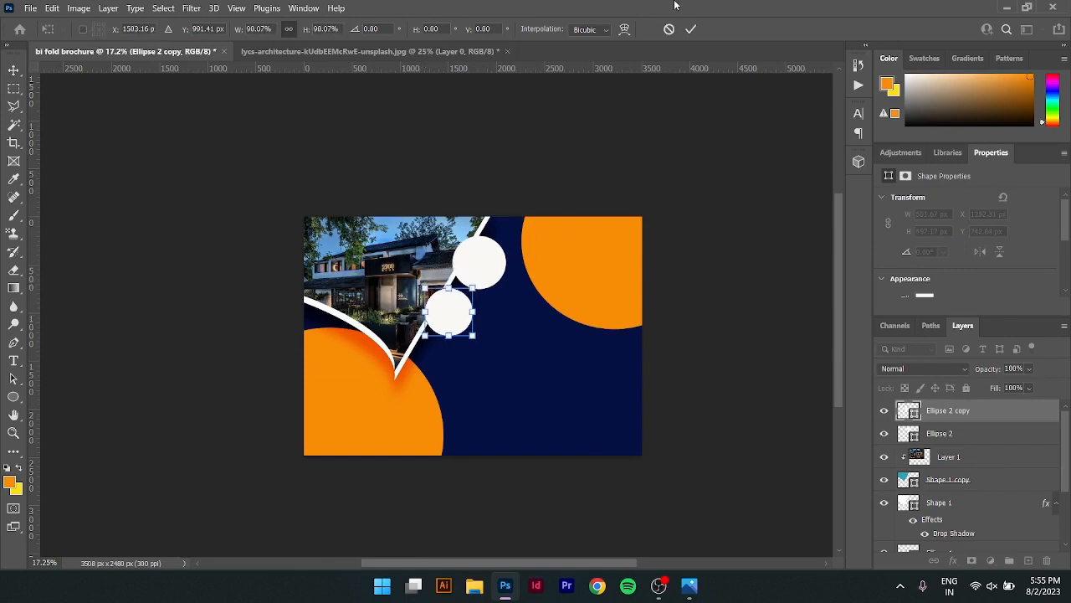
left_click(691, 31)
left_click(587, 353)
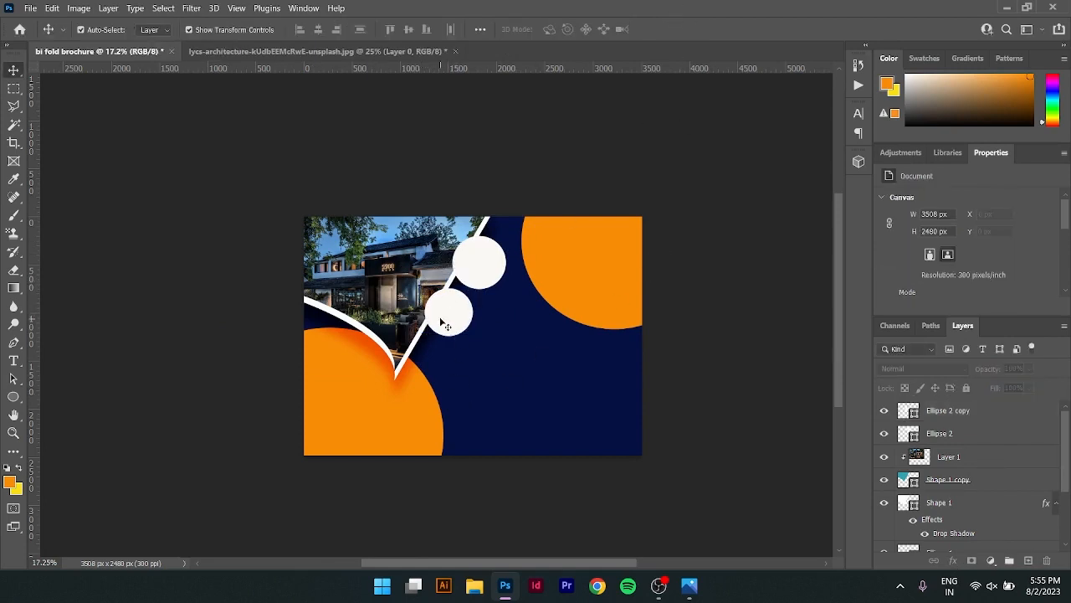
Duplicate the smaller white circle once more, placing the copy over the tip of the photo shape
left_click_drag(440, 328, 423, 360)
left_click(529, 309)
left_click(538, 253)
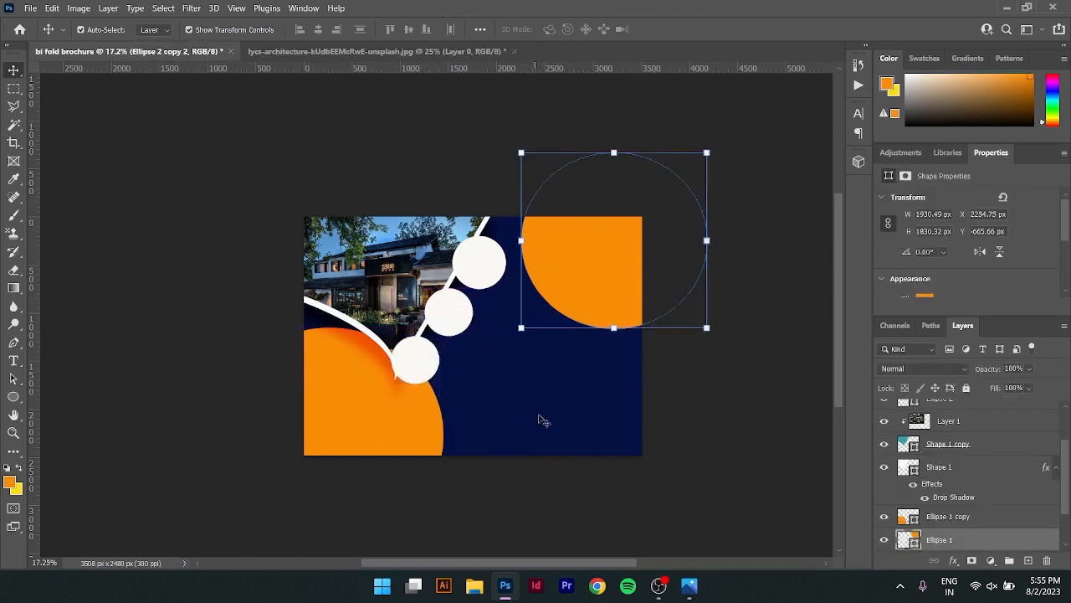
left_click(807, 157)
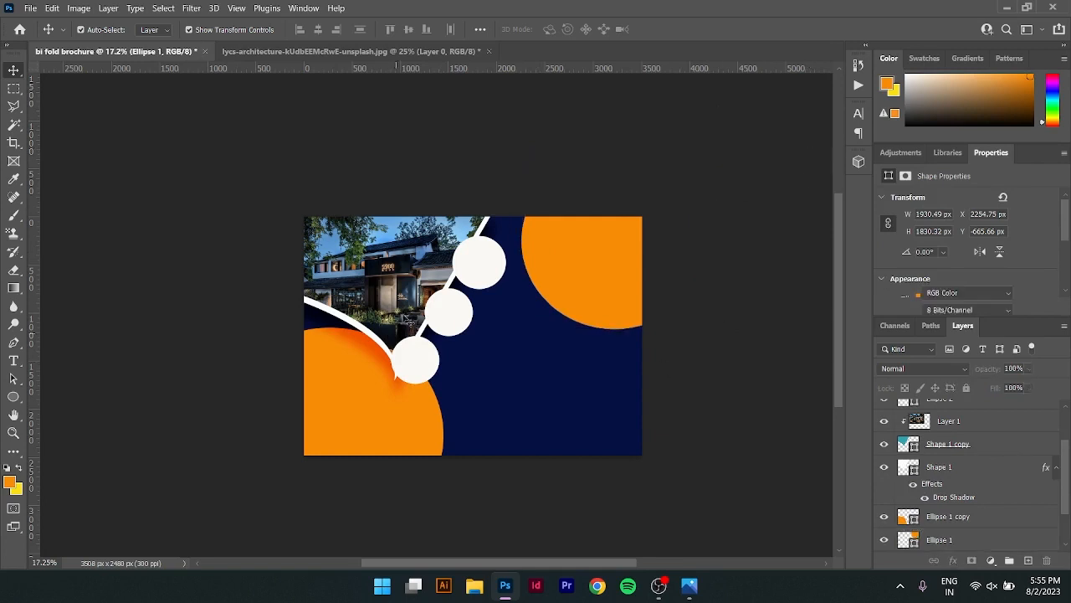
Try a red inside stroke as a layer style on the topmost white circle, Ellipse 2
left_click(495, 260)
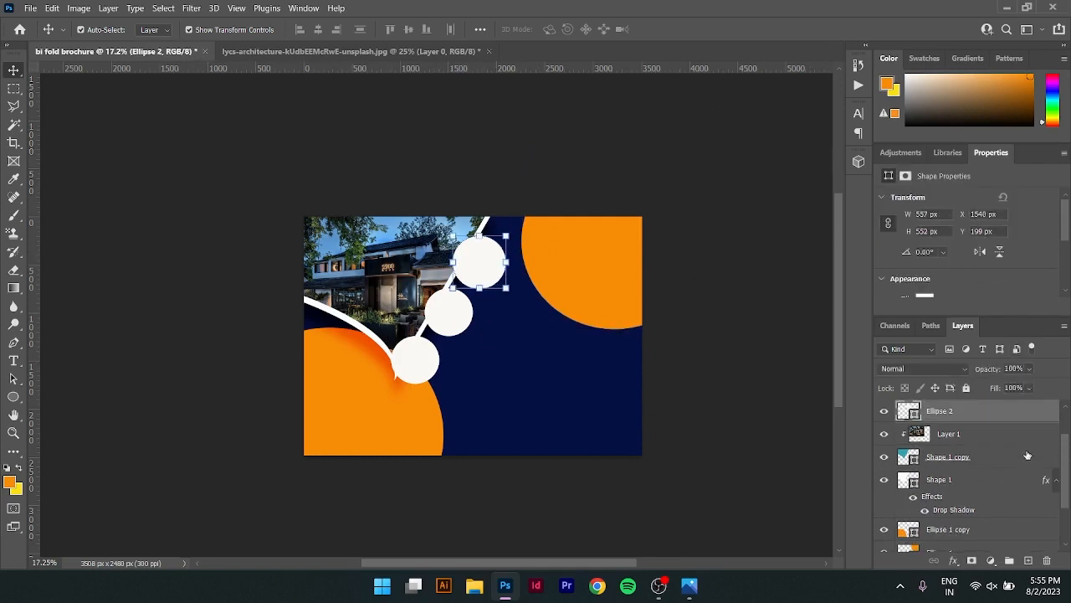
scroll(1025, 458, "up", 2)
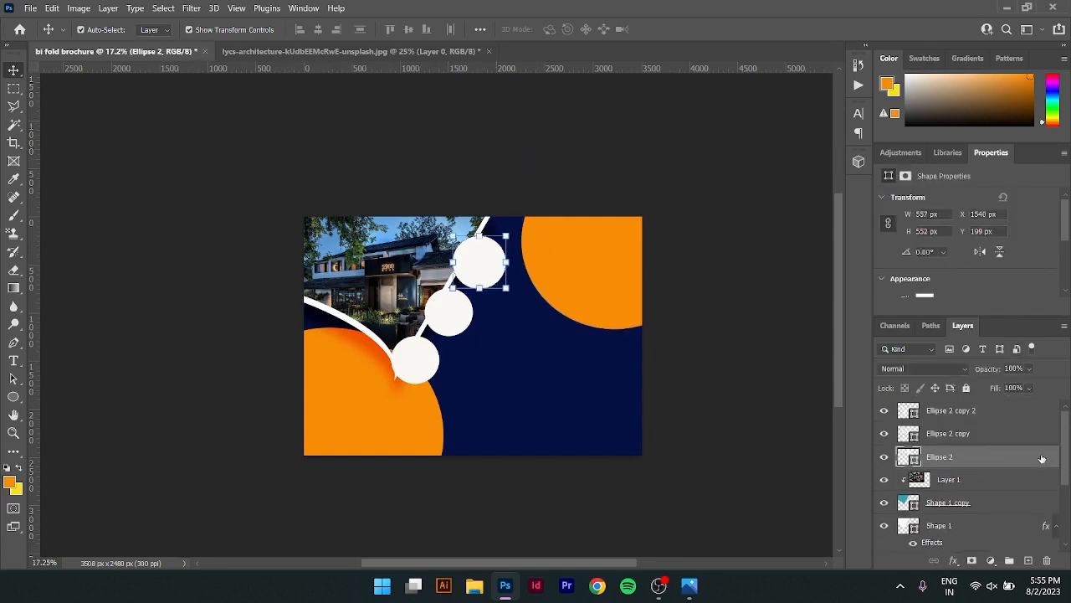
double_click(1042, 459)
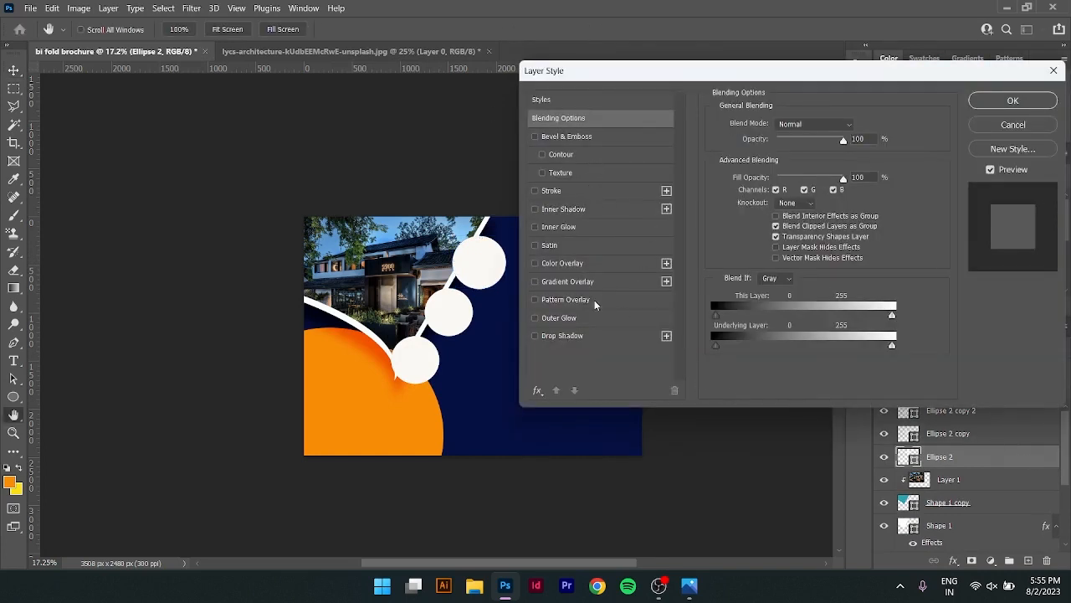
left_click(569, 193)
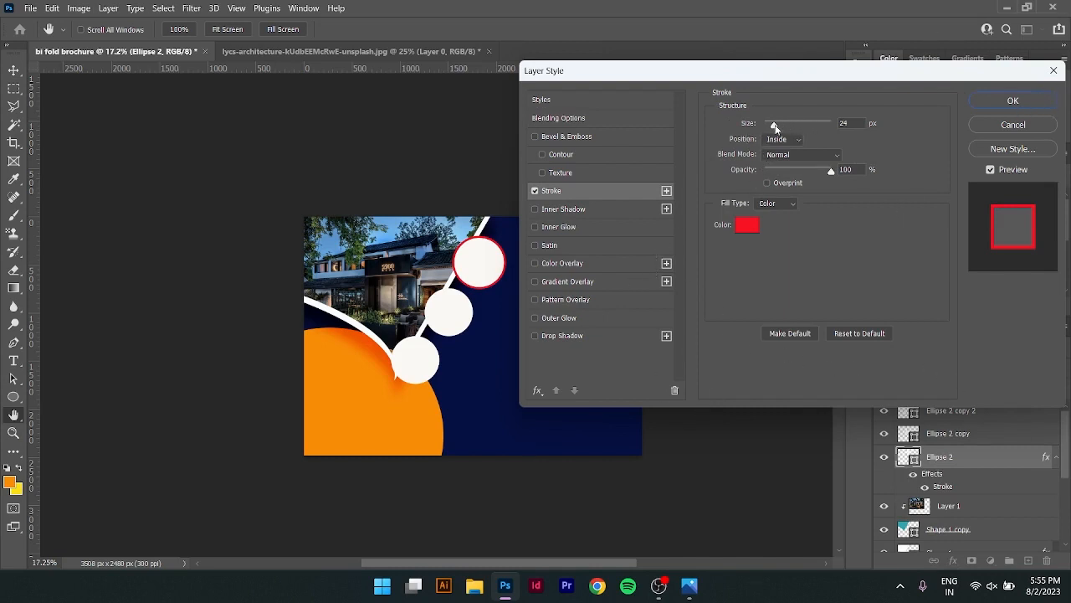
mouse_move(775, 127)
left_mouse_down()
mouse_move(764, 134)
mouse_move(806, 132)
mouse_move(774, 145)
left_mouse_up()
left_click(1012, 102)
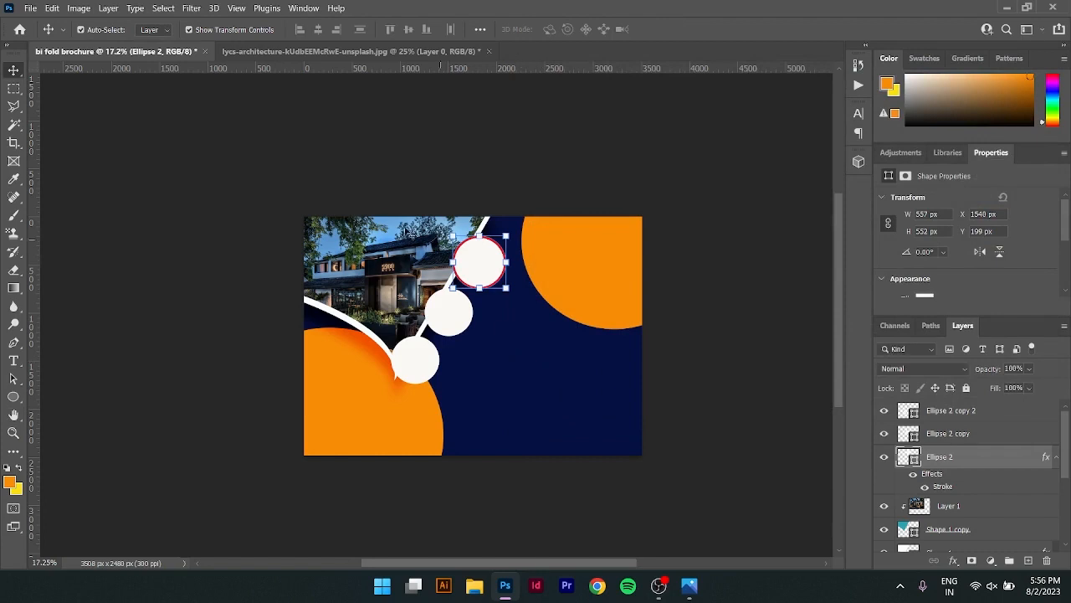
Cancel the accidental rotation of Ellipse 2, undo its red stroke effect and deselect it
left_click_drag(519, 226, 453, 241)
key("ctrl+z")
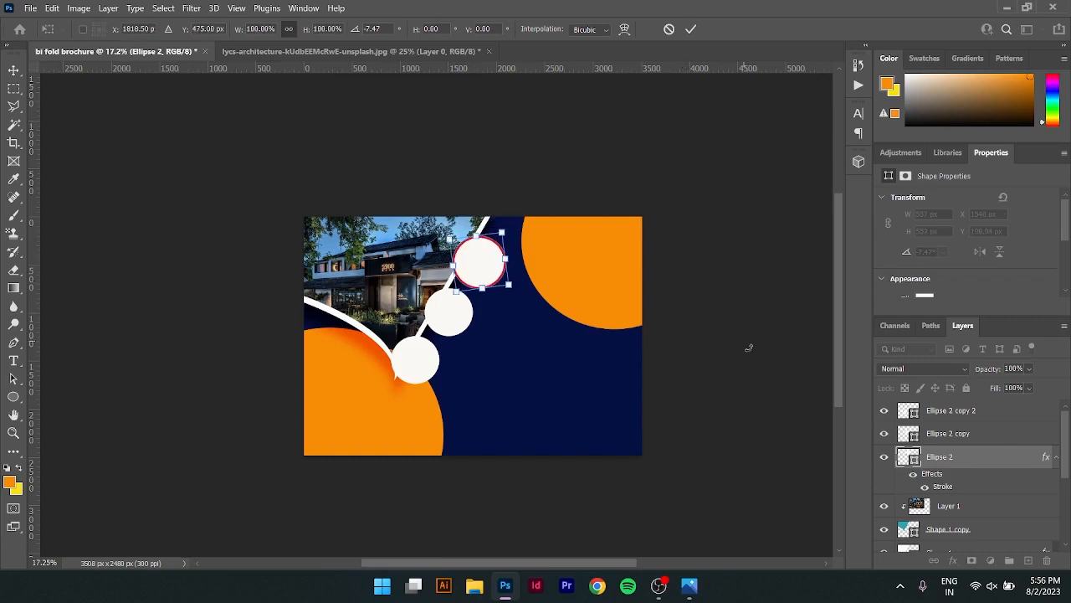
left_click(671, 31)
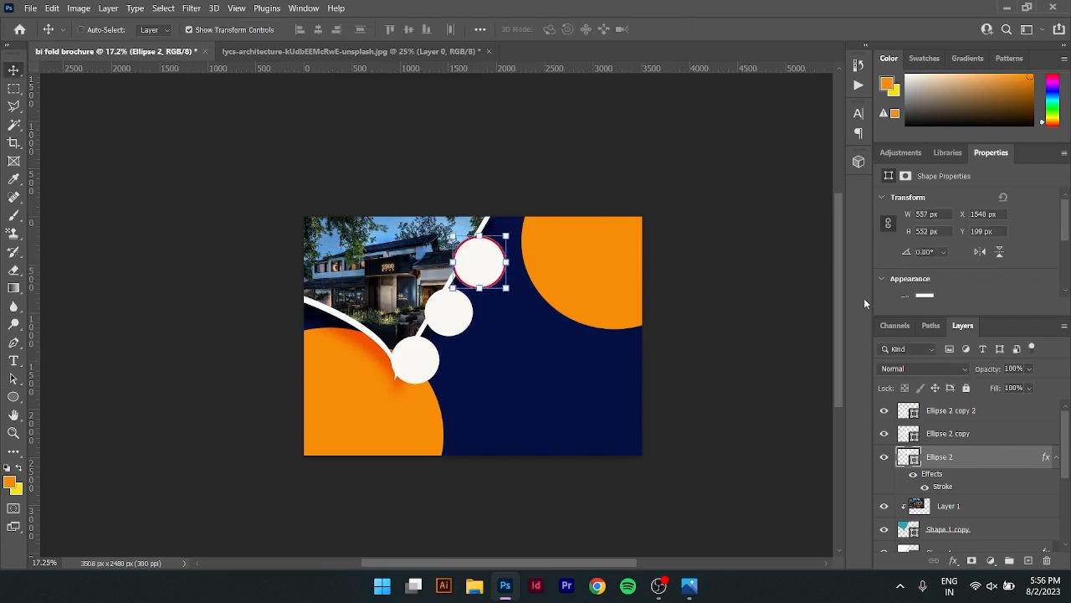
key("ctrl+z")
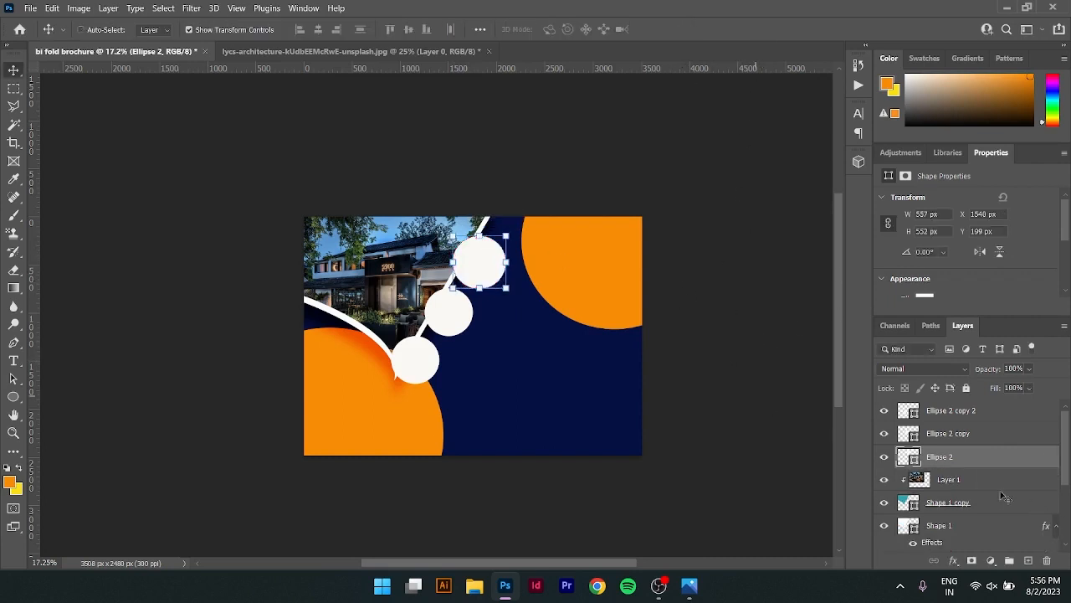
left_click(565, 168)
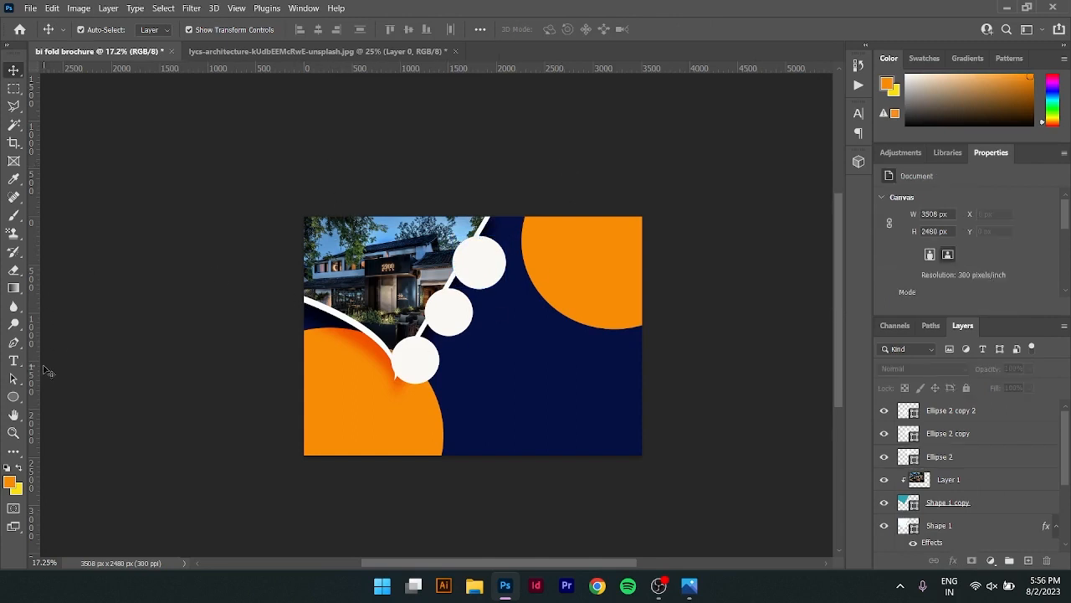
Configure the Ellipse tool with a red stroke 25 px wide
left_click(14, 399)
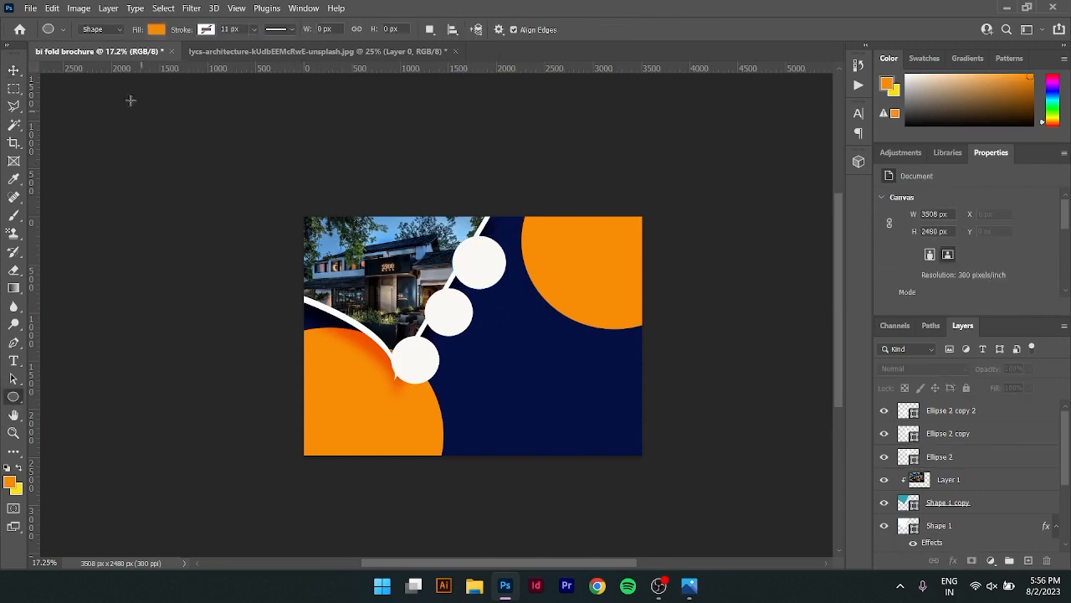
left_click(208, 31)
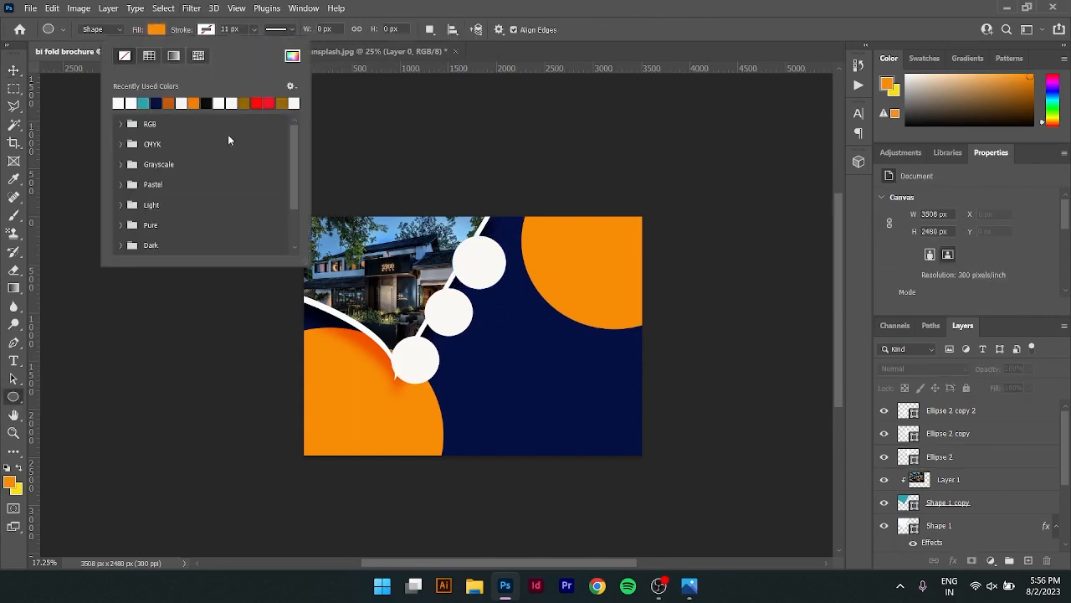
left_click(259, 102)
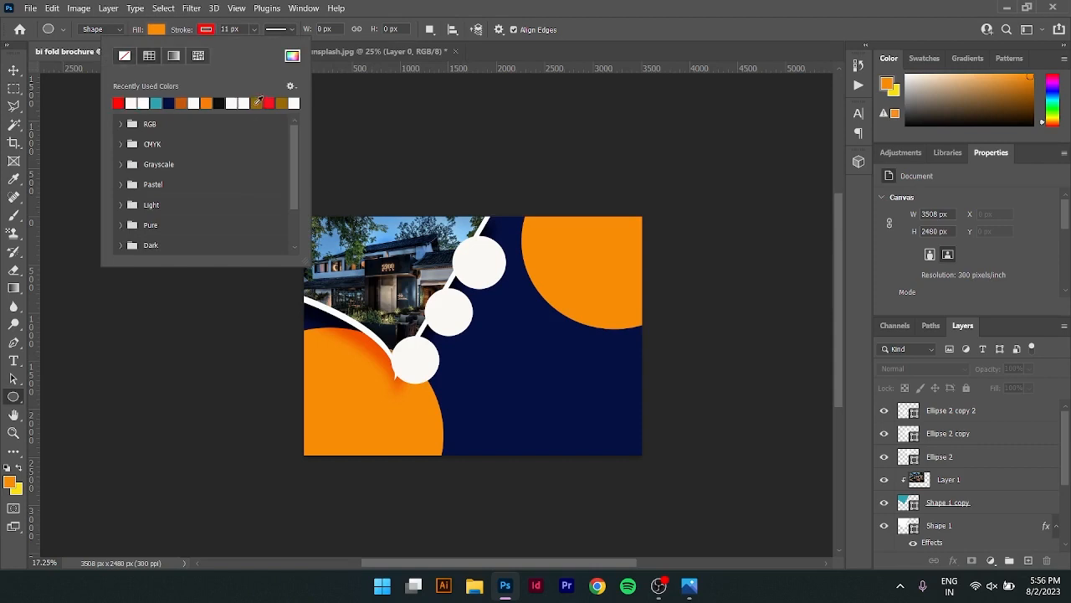
left_click(233, 28)
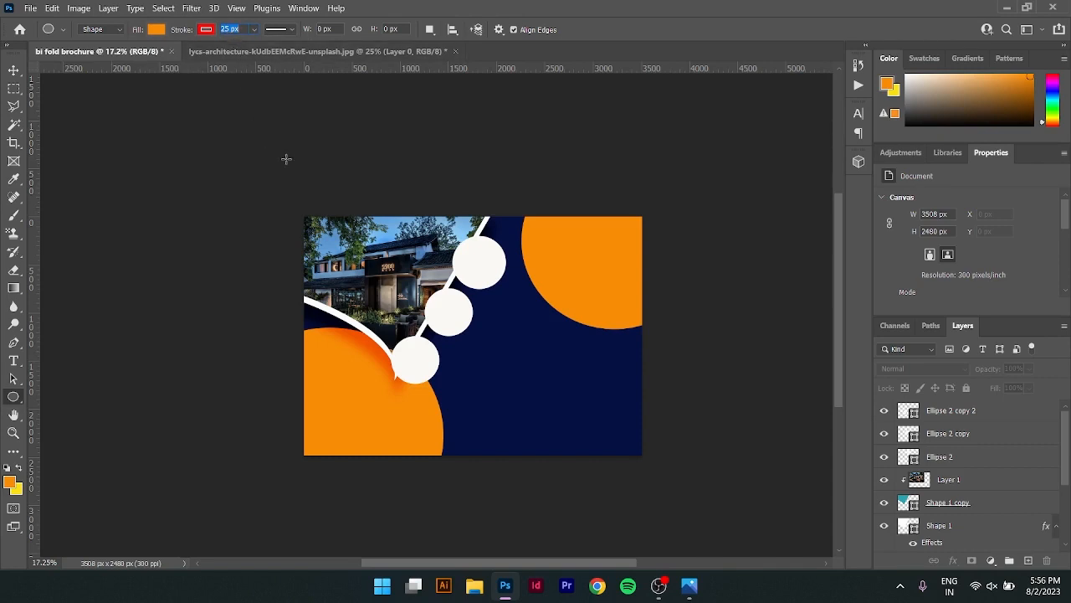
Give the topmost white circle, Ellipse 2, a red shape stroke 30 px wide
left_click(980, 458)
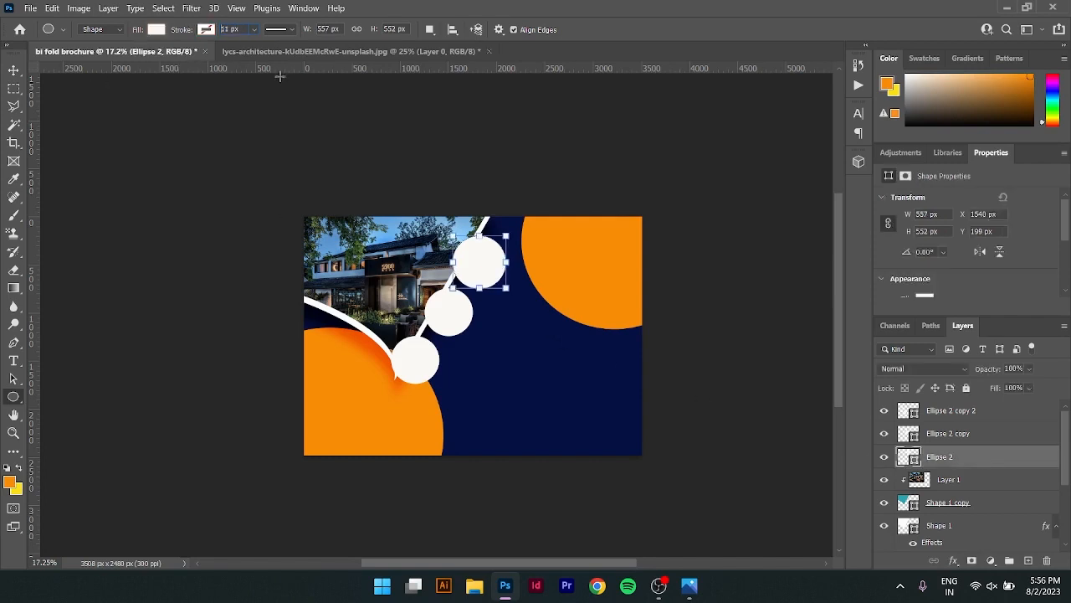
left_click(214, 32)
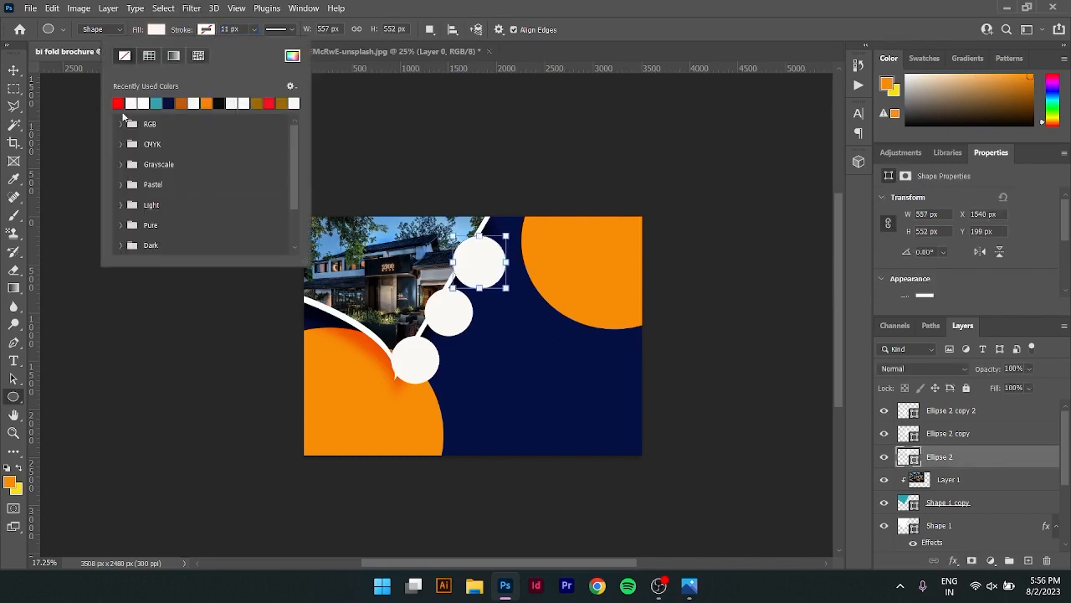
left_click(118, 103)
left_click(231, 28)
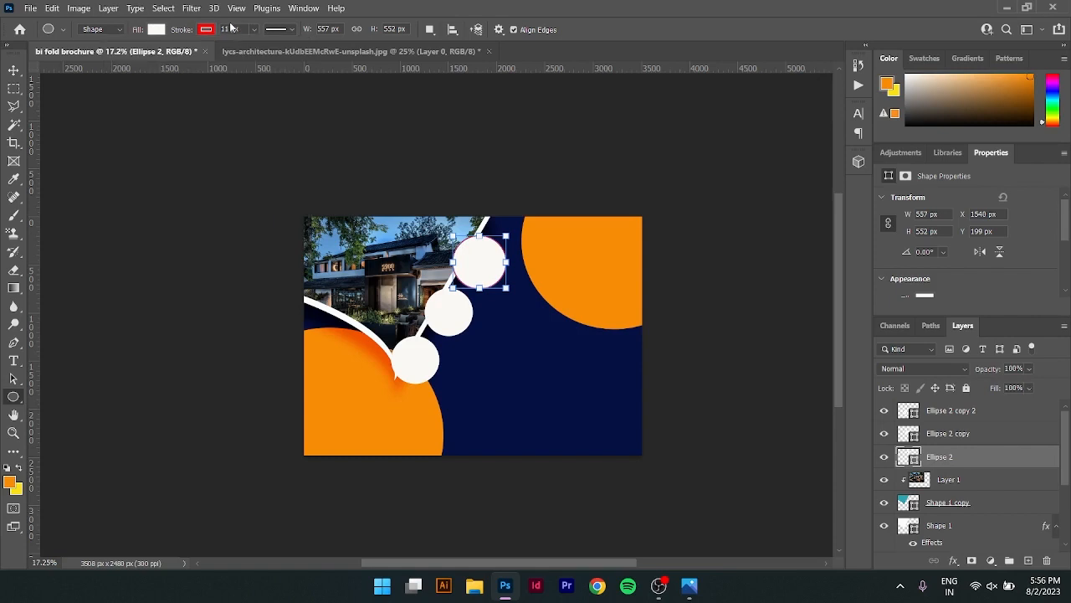
key("Up")
key("Up")
key("Up")
key("Return")
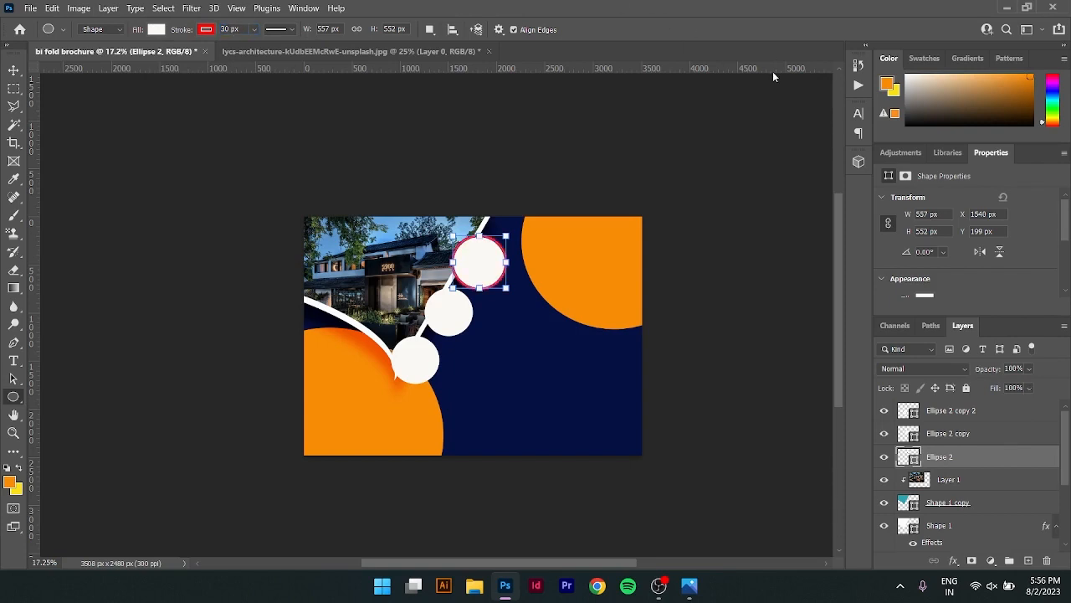
key("Return")
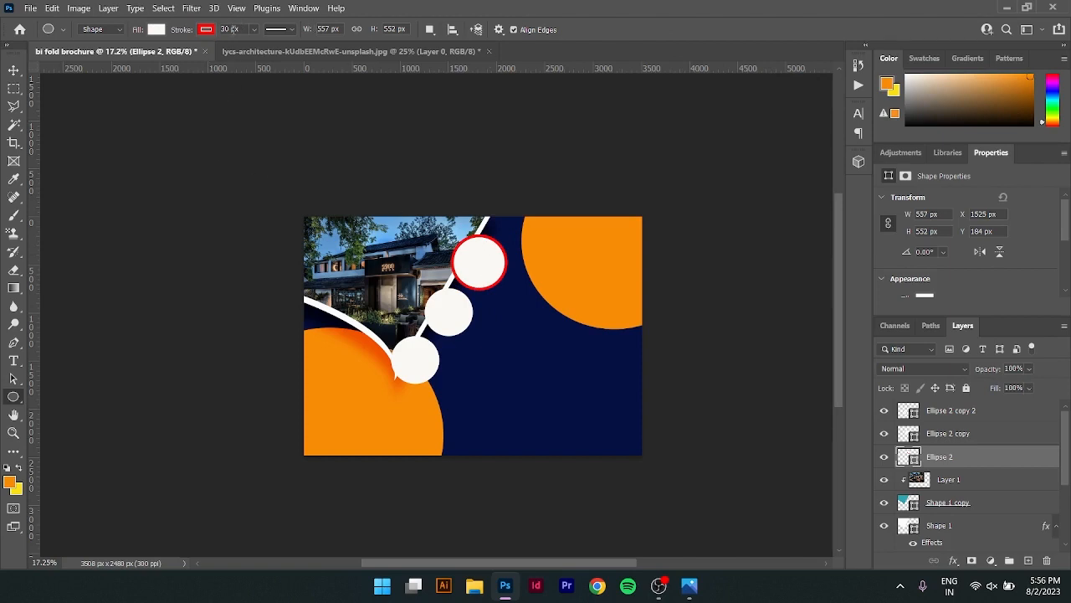
scroll(234, 29, "down", 1)
Give the middle white circle, Ellipse 2 copy, a red shape stroke 25 px wide
left_click(999, 434)
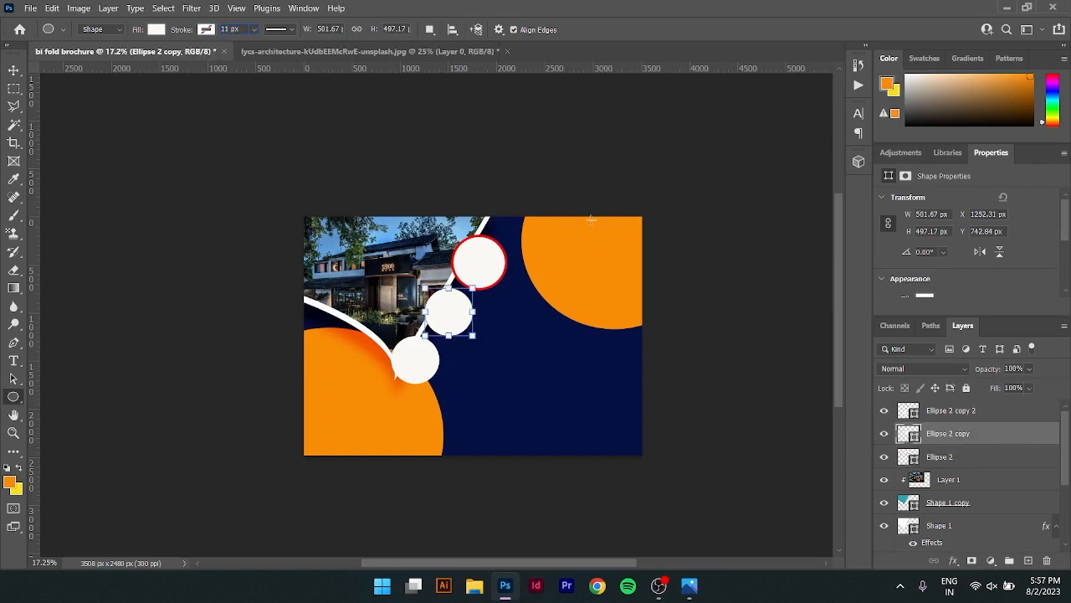
left_click(206, 30)
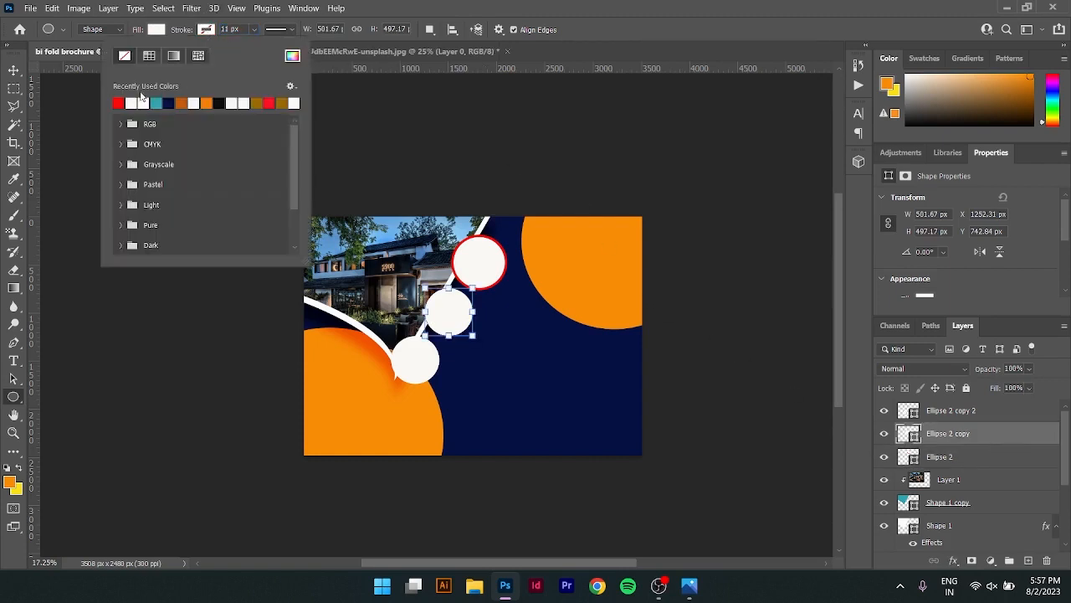
left_click(119, 102)
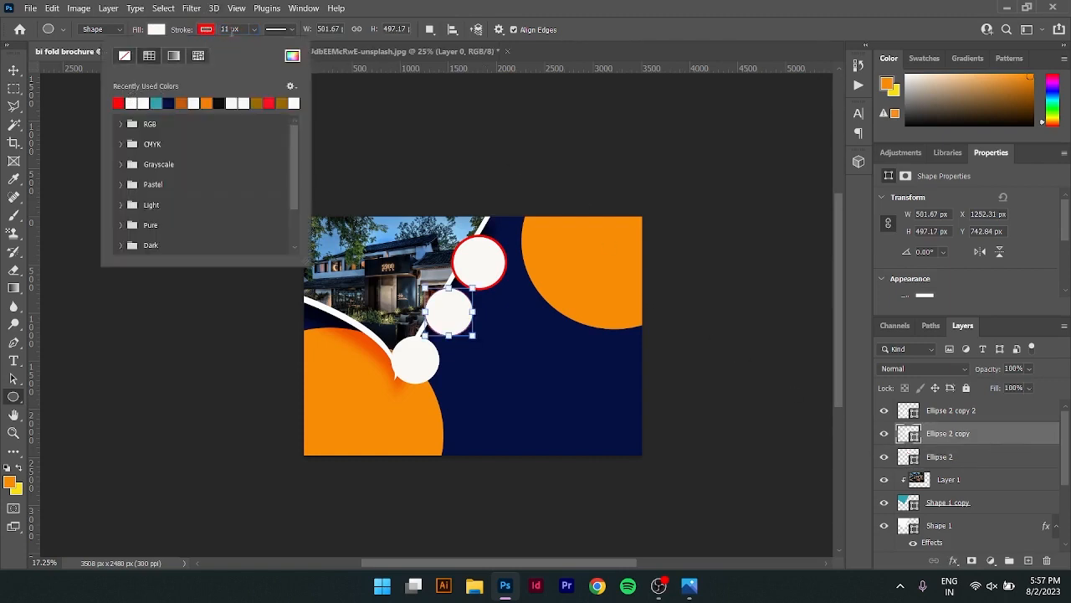
left_click(231, 29)
type("0")
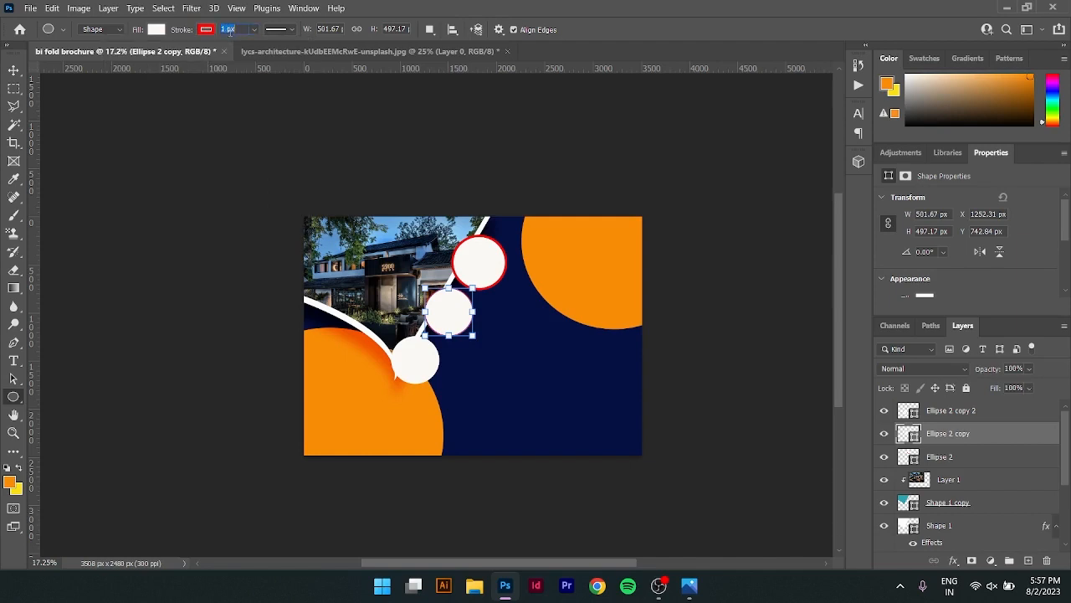
key("BackSpace")
type("25")
key("Return")
Give the lowest white circle, Ellipse 2 copy 2, a red shape stroke matching the middle circle's, and deselect it
left_click(13, 70)
left_click(422, 374)
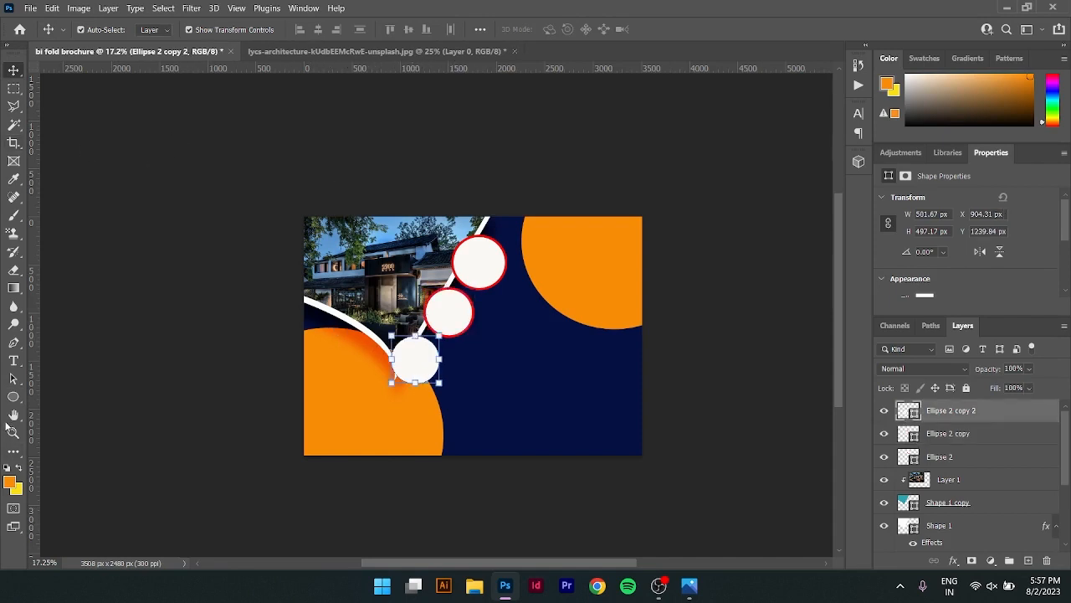
left_click(14, 397)
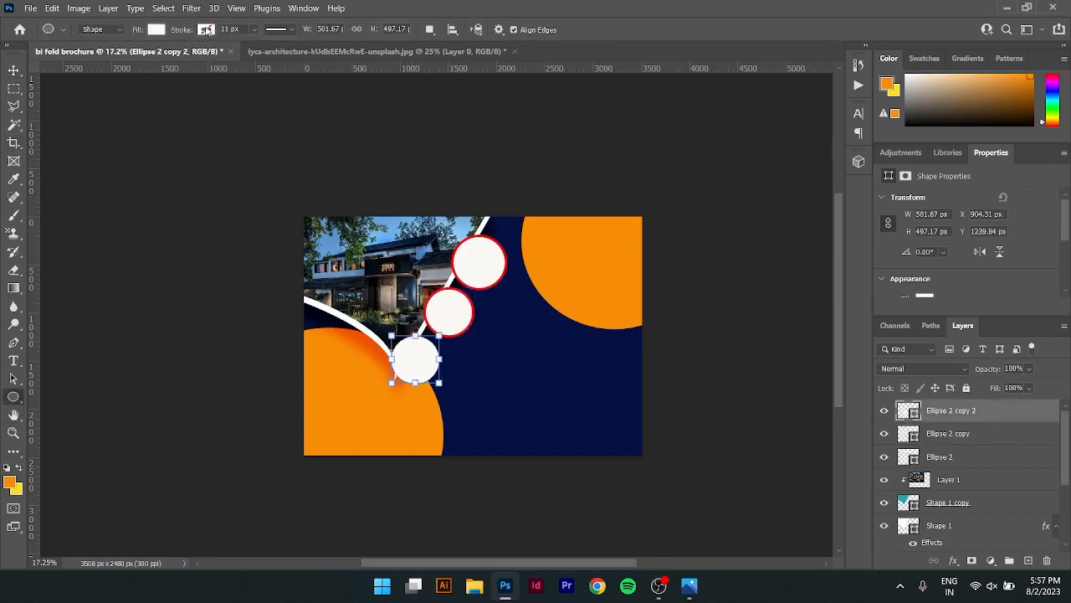
left_click(206, 30)
left_click(118, 103)
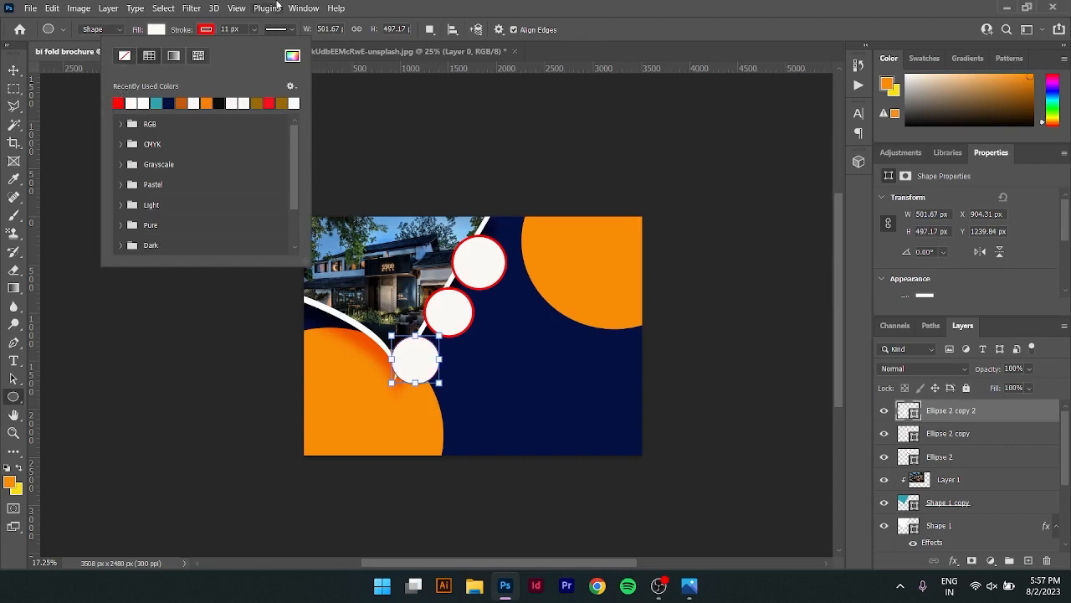
left_click(234, 29)
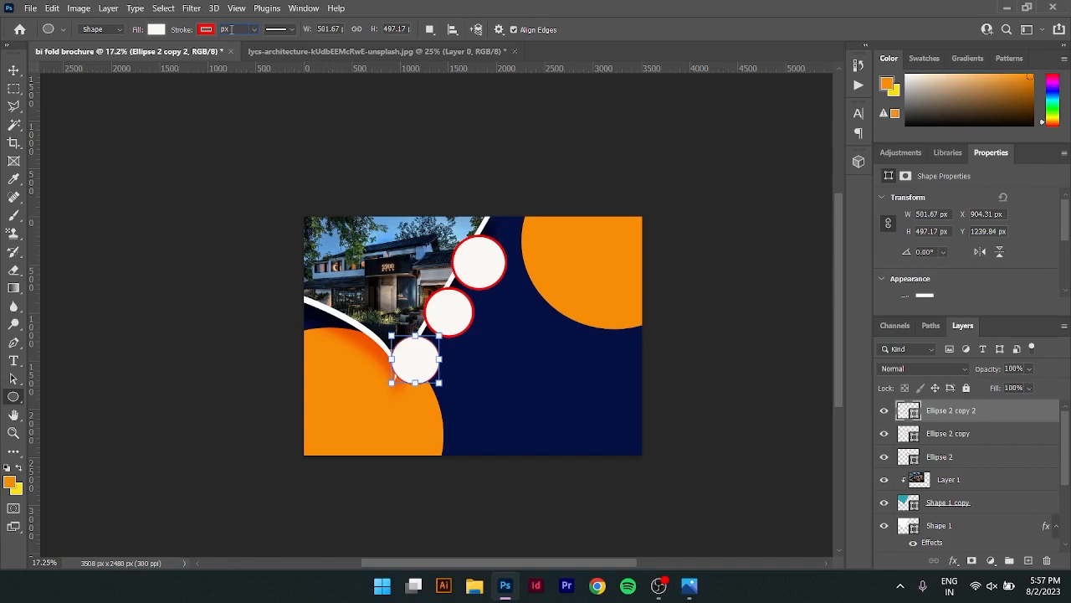
key("Return")
left_click(13, 71)
left_click(83, 348)
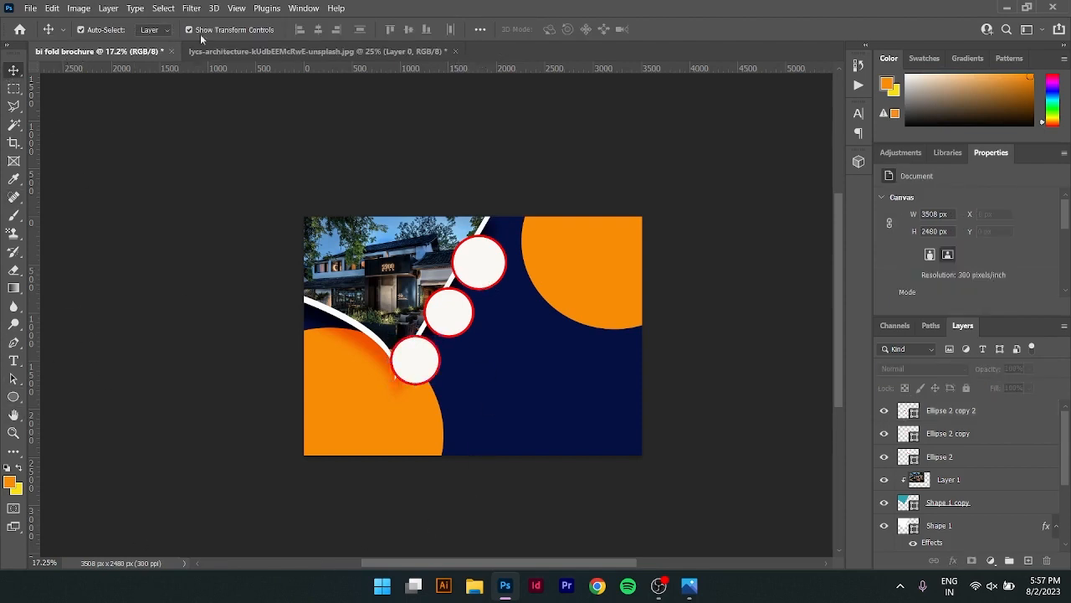
Close the building photo document without saving and embed the G8_HS87VZfE-unsplash living-room photo in the brochure
left_click(455, 52)
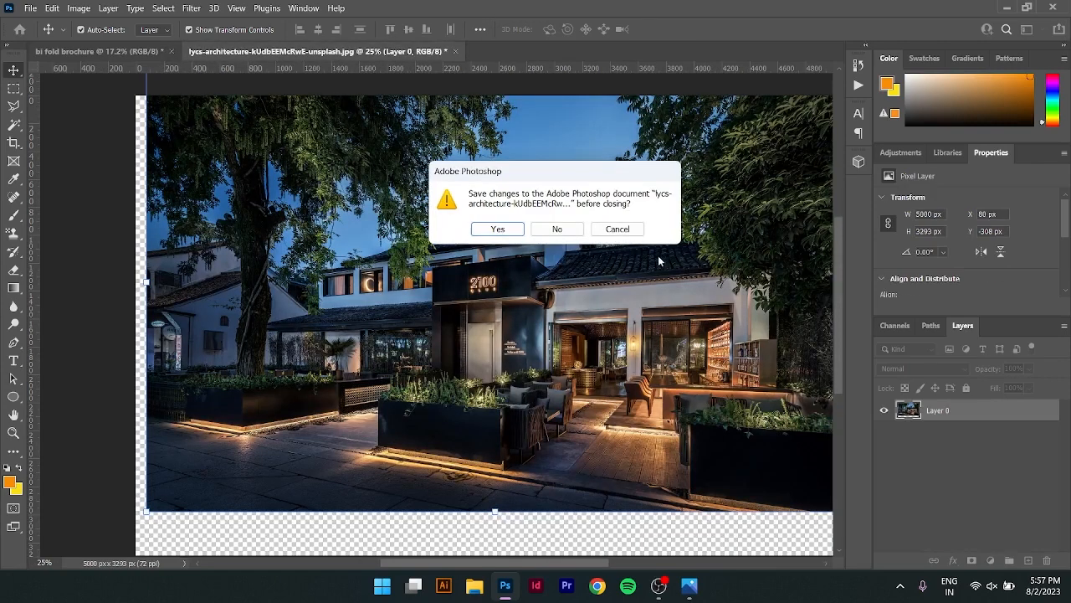
left_click(558, 229)
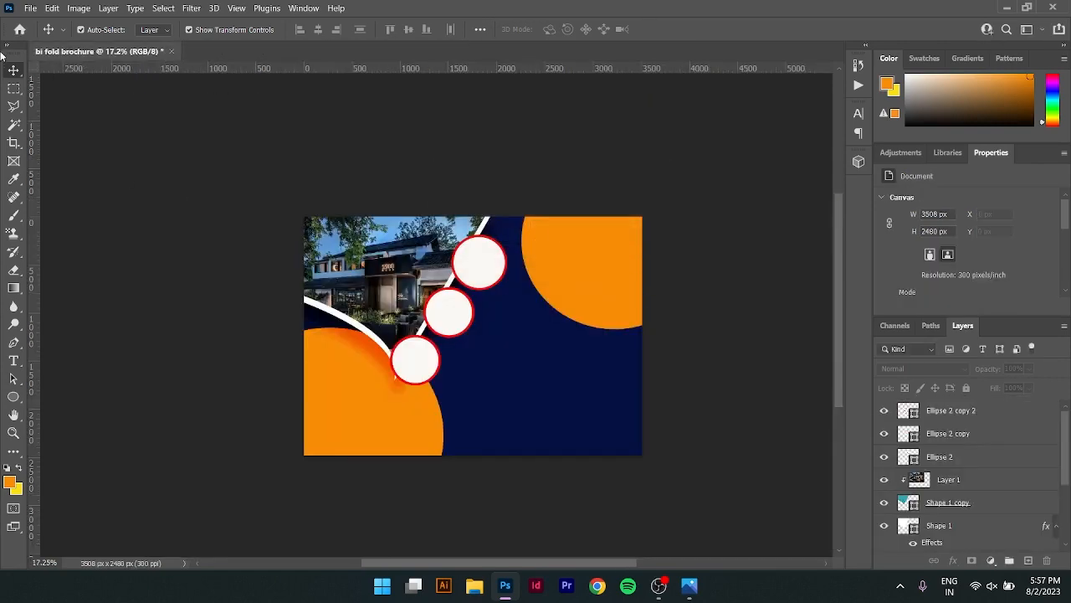
left_click(32, 8)
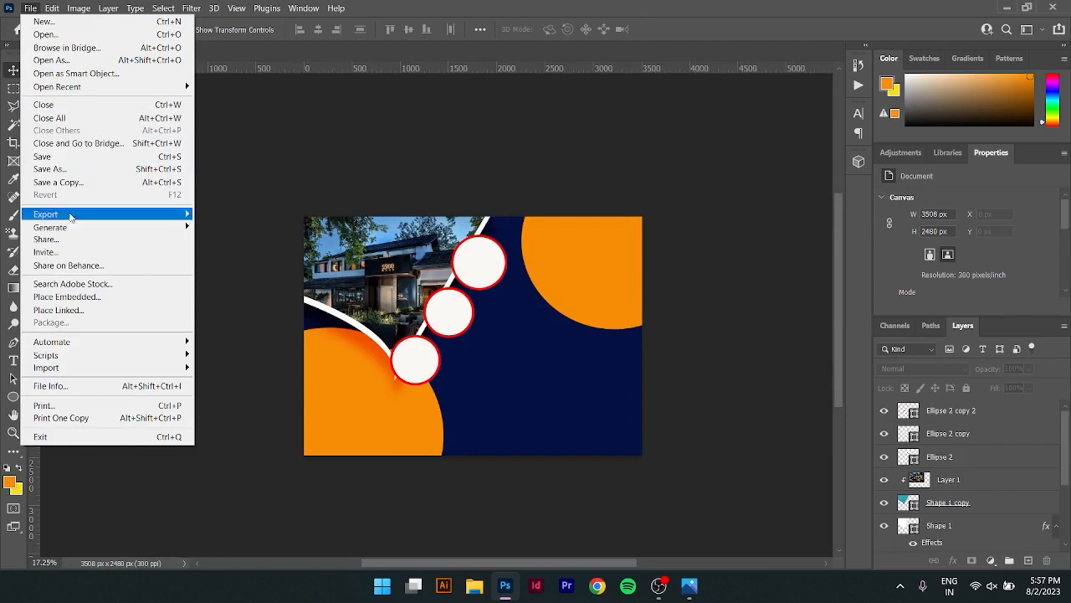
left_click(66, 296)
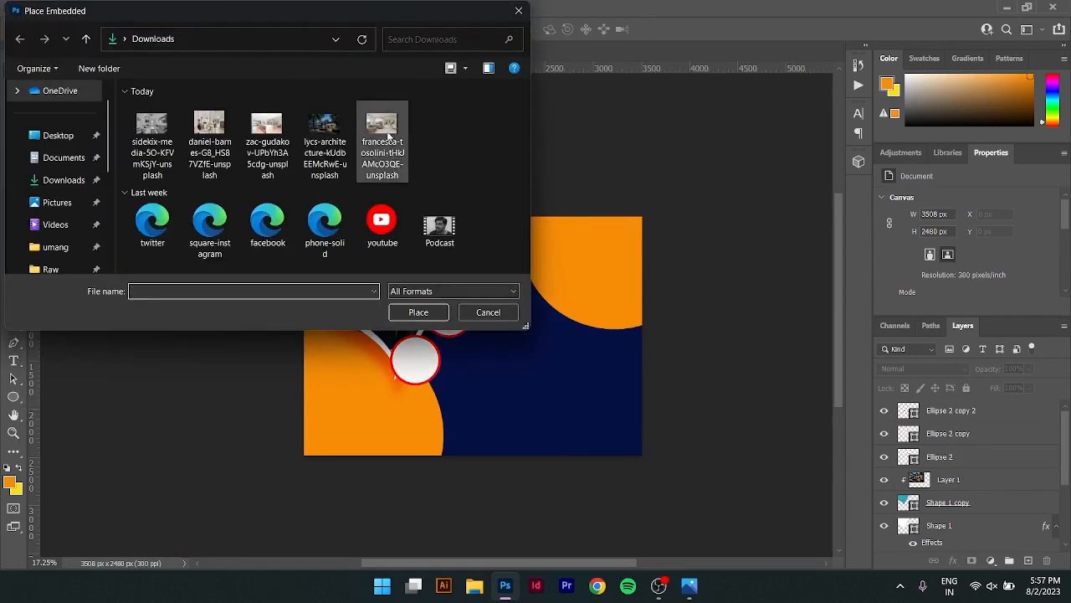
left_click(224, 147)
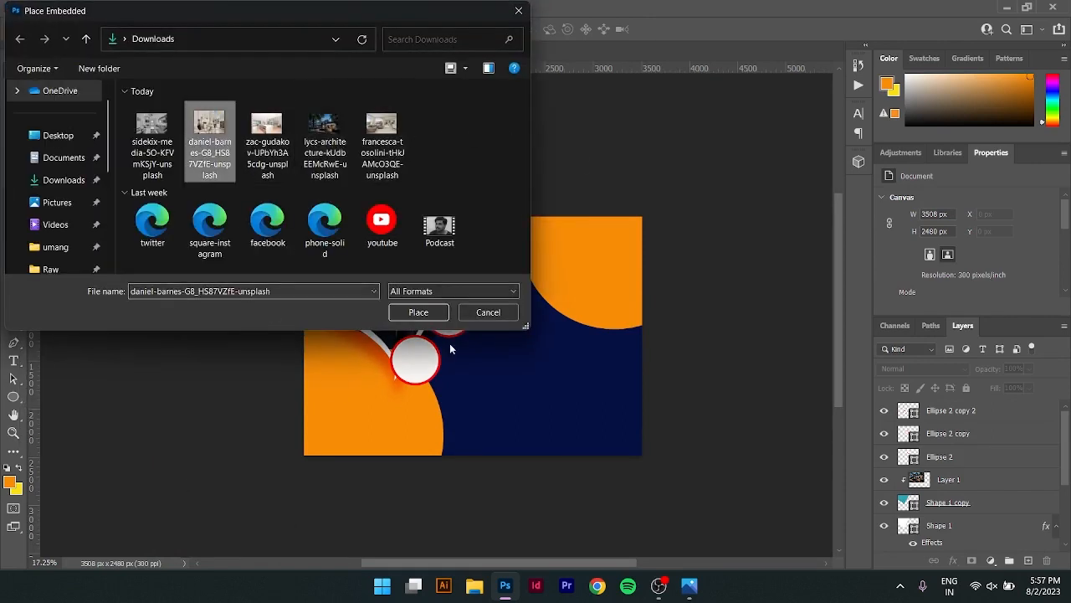
left_click(418, 312)
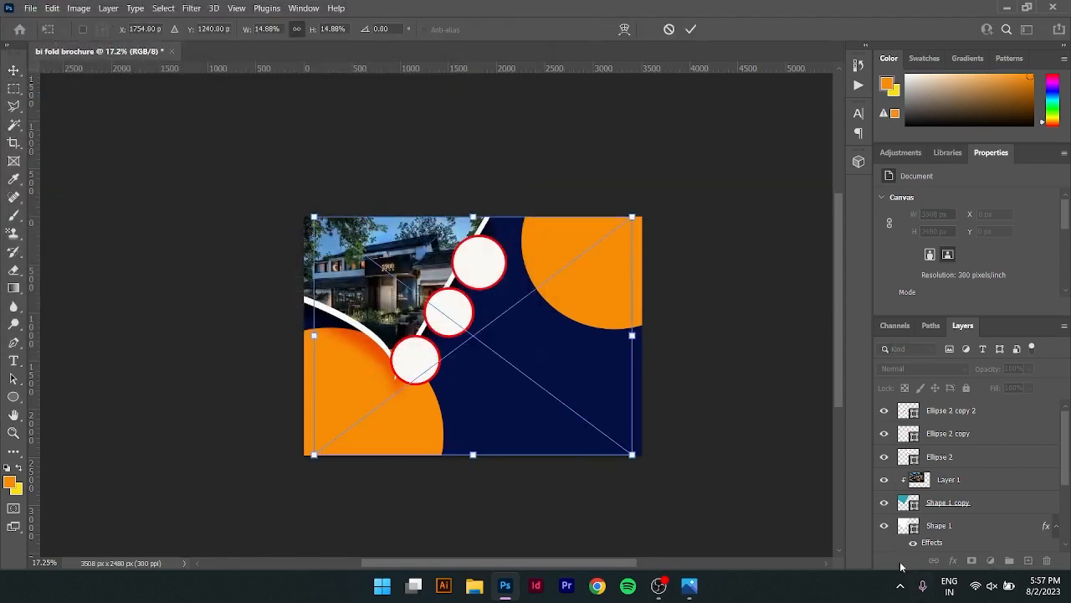
left_click(996, 433)
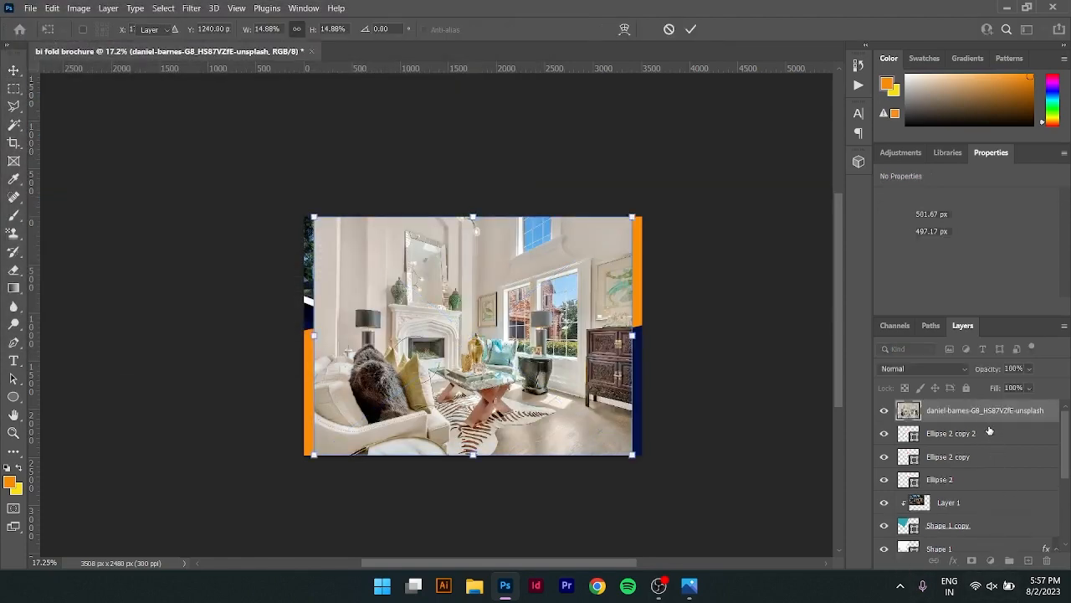
Clip the embedded living-room photo to the lowest circle, Ellipse 2 copy 2
left_click(1016, 410)
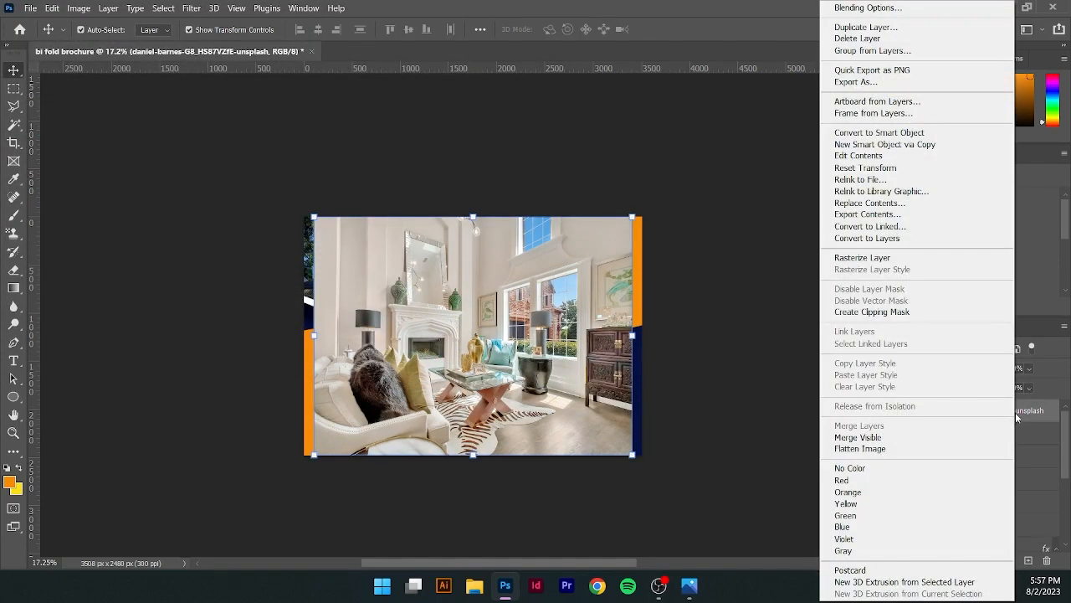
right_click(1016, 412)
left_click(870, 311)
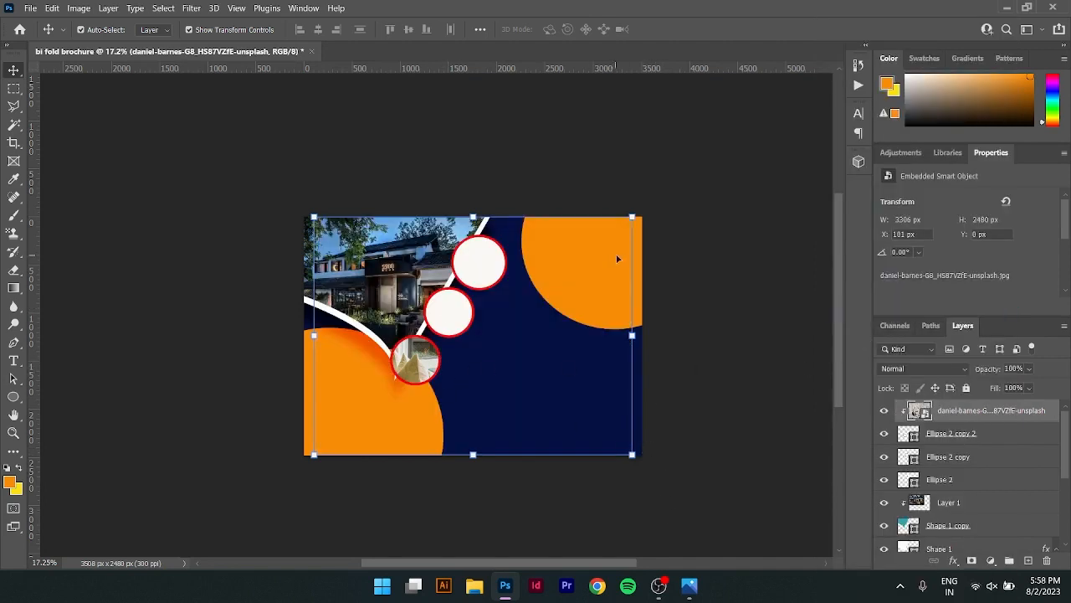
Scale the clipped living-room photo down to about 652 x 489 px so that it fits over the lowest circle
left_click_drag(630, 218, 546, 282)
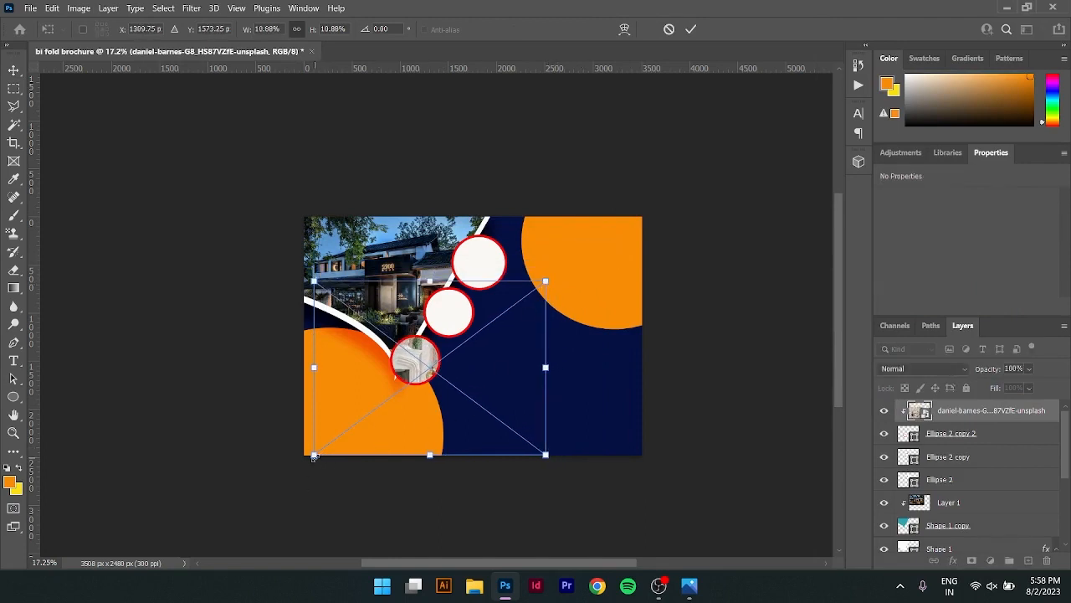
left_click_drag(313, 456, 372, 411)
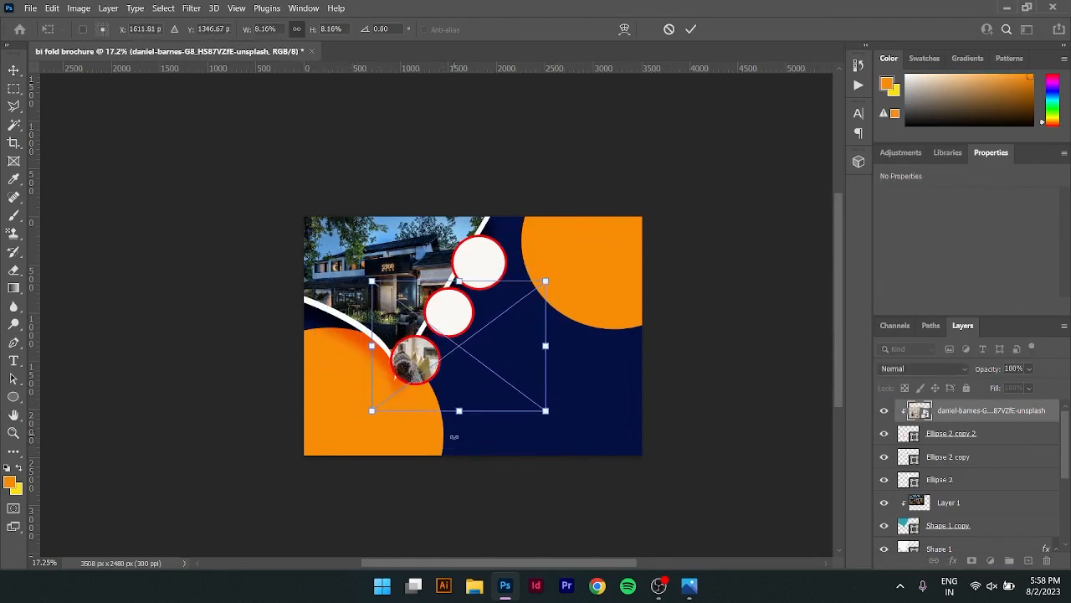
left_click_drag(546, 411, 523, 394)
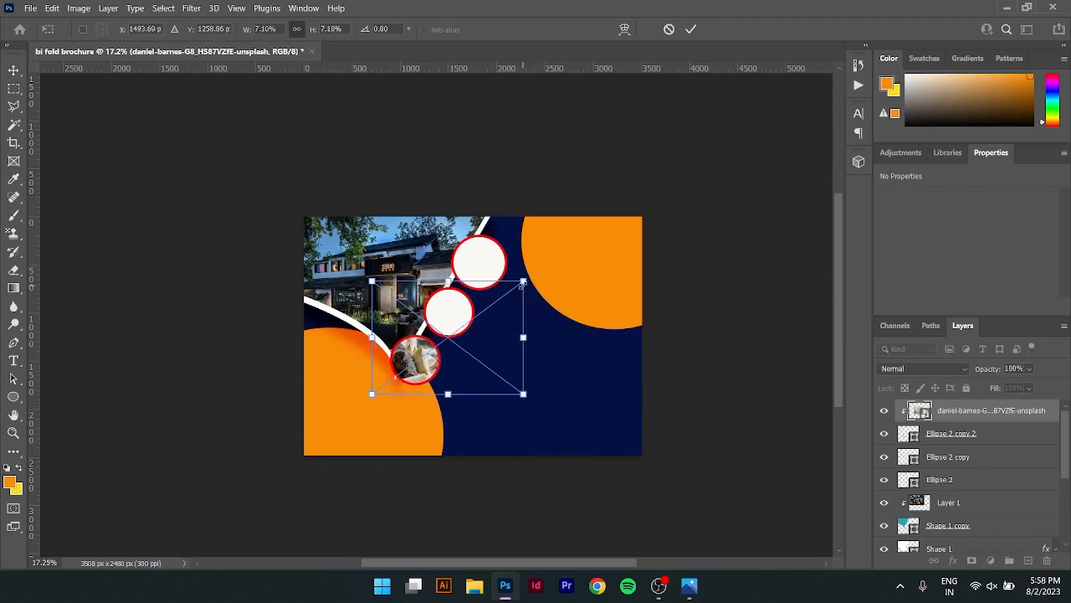
left_click_drag(523, 285, 478, 344)
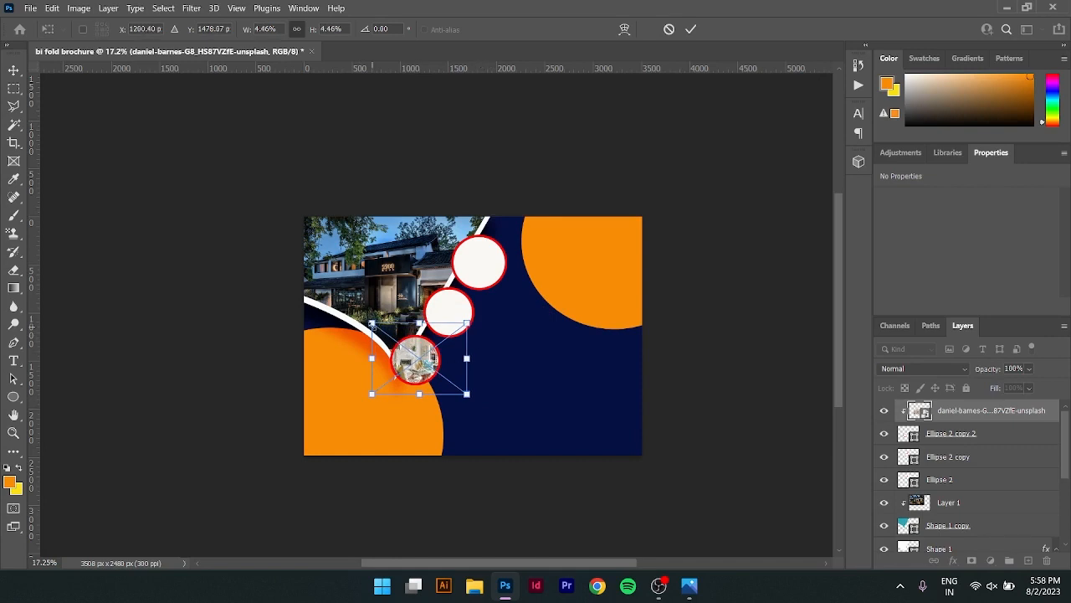
left_click_drag(373, 324, 390, 337)
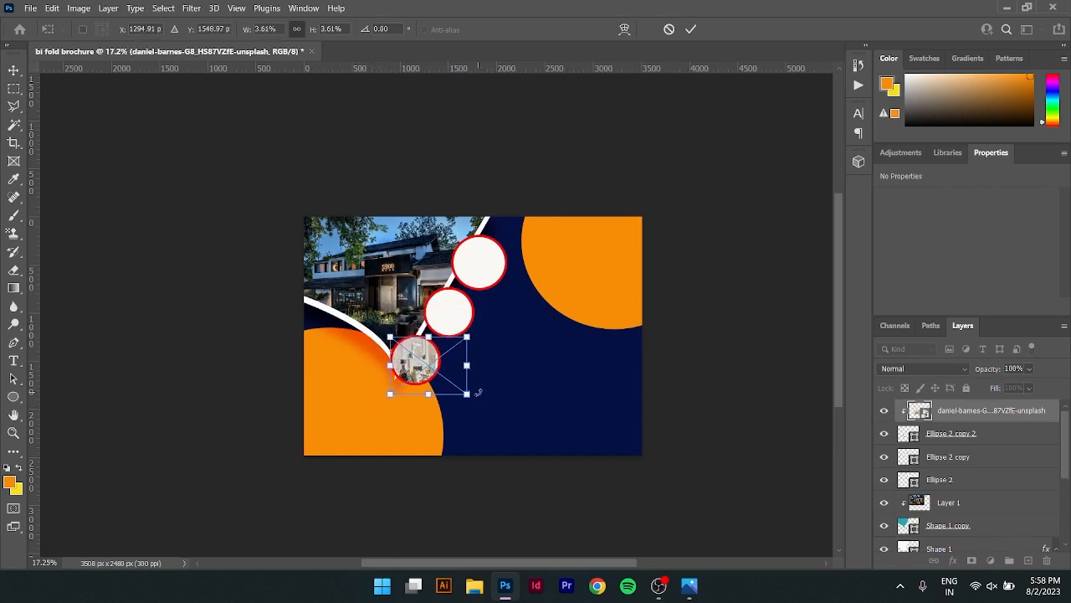
left_click_drag(467, 394, 452, 383)
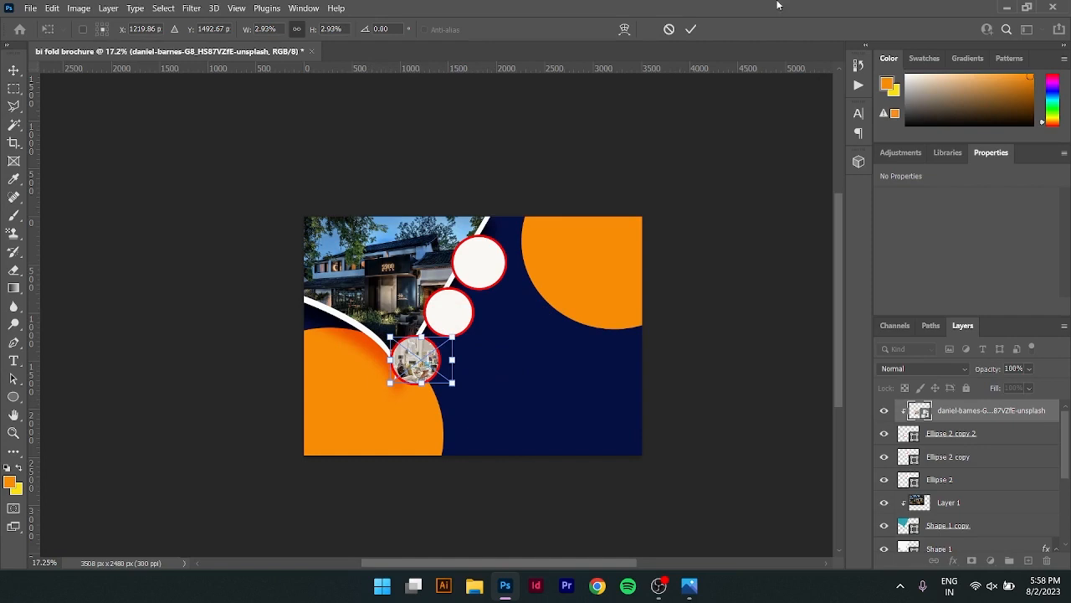
left_click(691, 29)
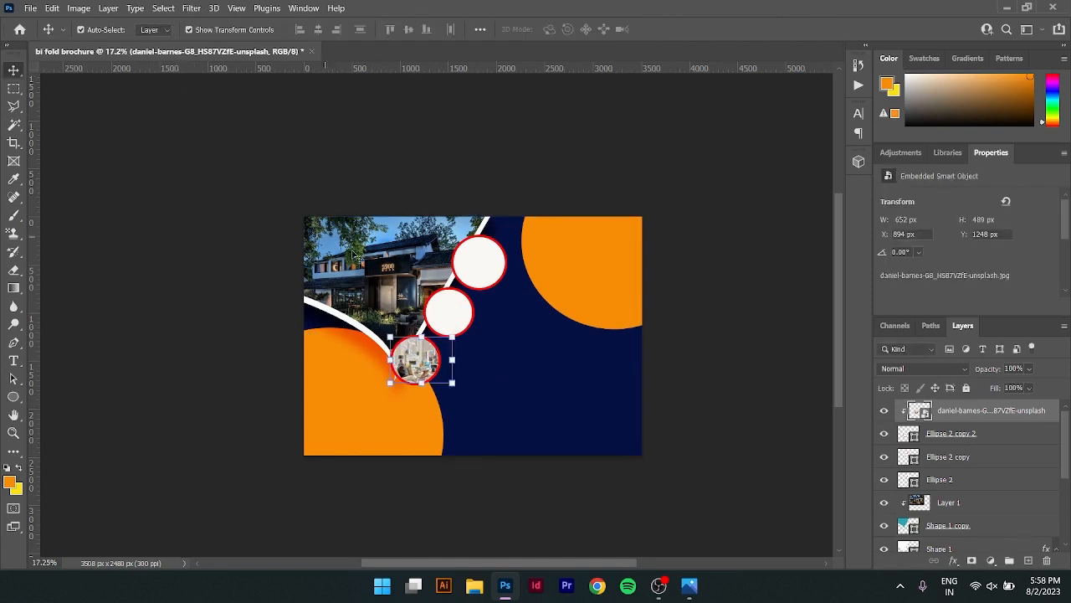
Embed the sidekix-media-5O-KFVmKSjY-unsplash photo directly above the middle circle's layer, Ellipse 2 copy
left_click(450, 306)
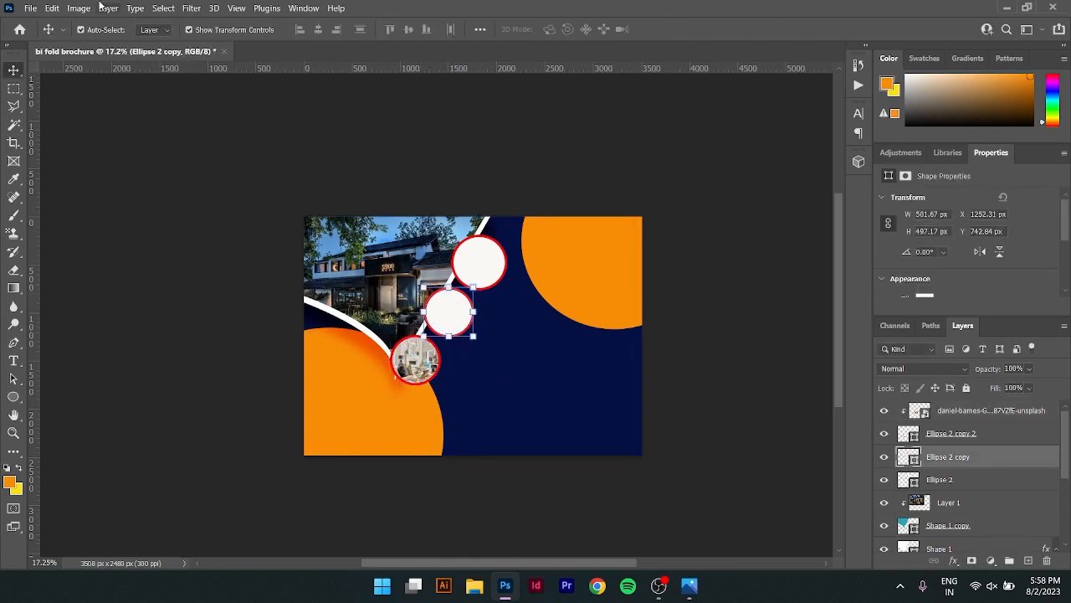
left_click(30, 8)
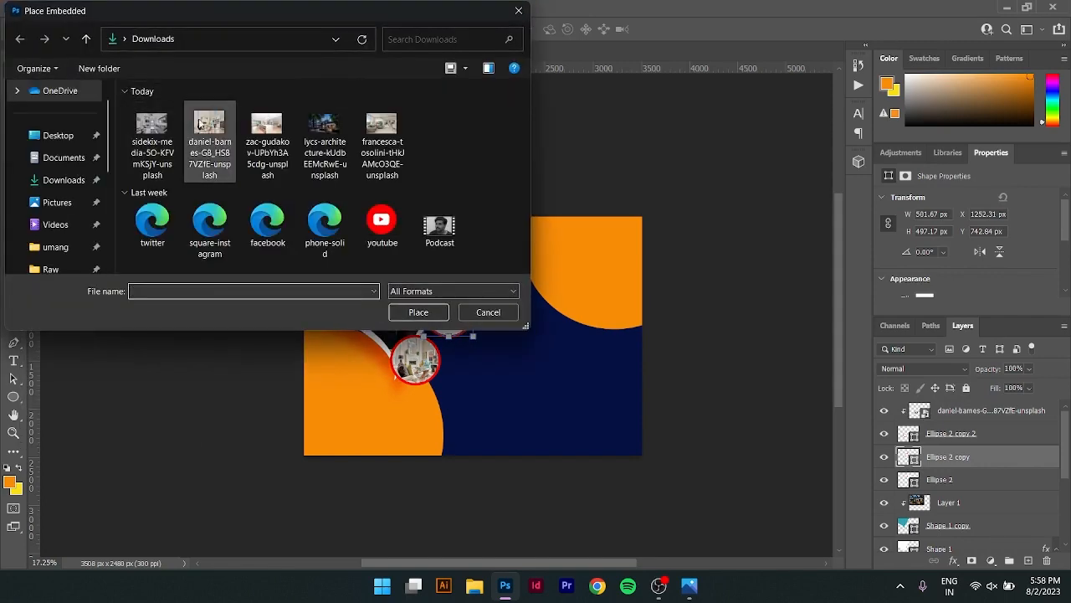
left_click(228, 138)
left_click(177, 136)
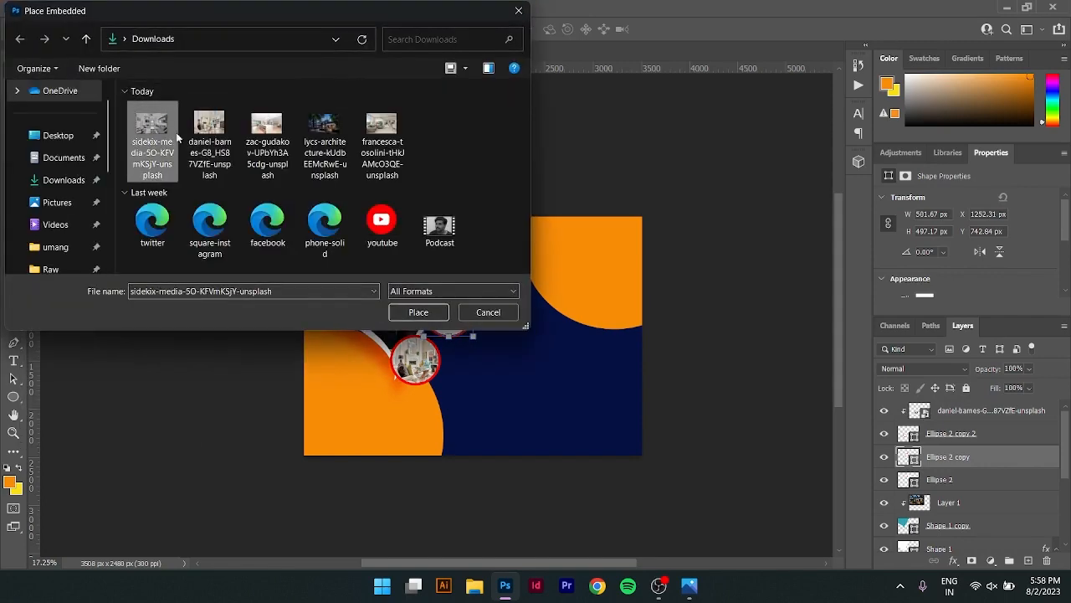
left_click(420, 311)
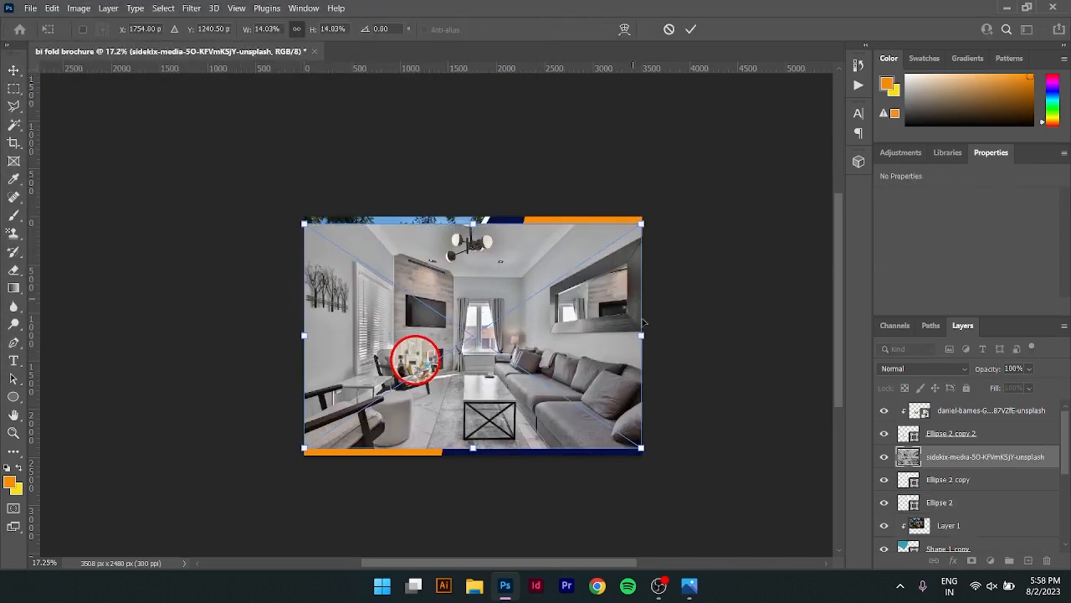
key("Return")
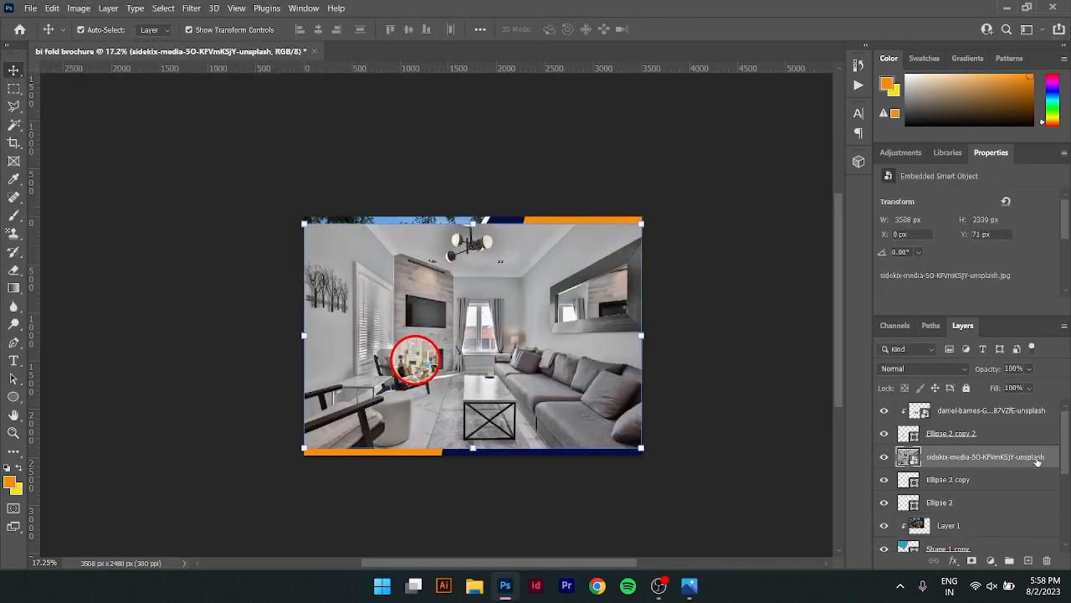
Clip the sidekix-media-5O-KFVmKSjY-unsplash photo to the middle circle and scale it down to about 3.04% over that circle
right_click(1038, 462)
left_click(921, 311)
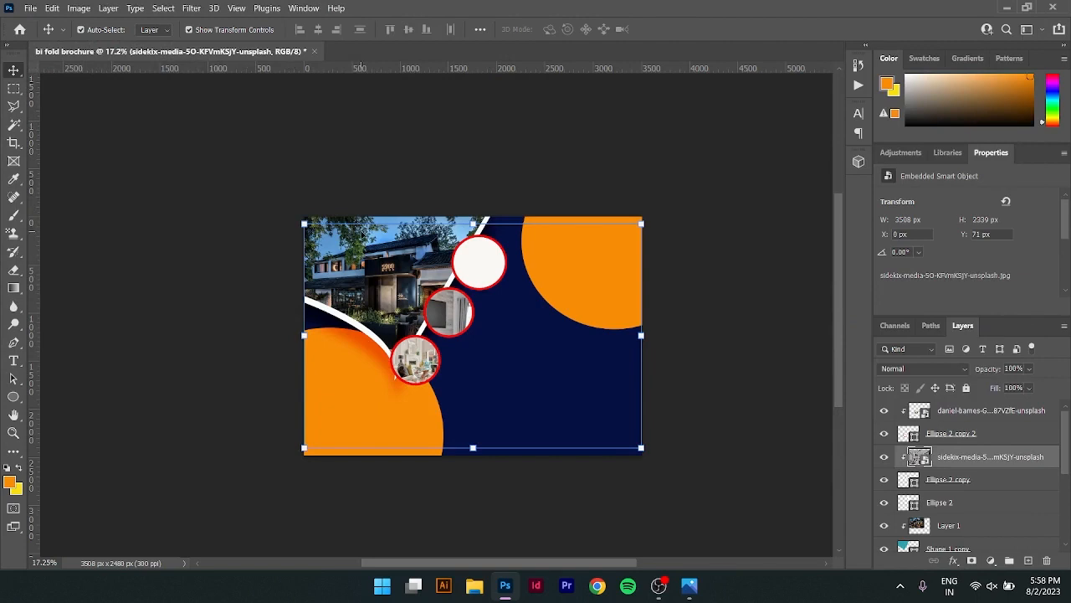
left_click_drag(651, 453, 497, 318)
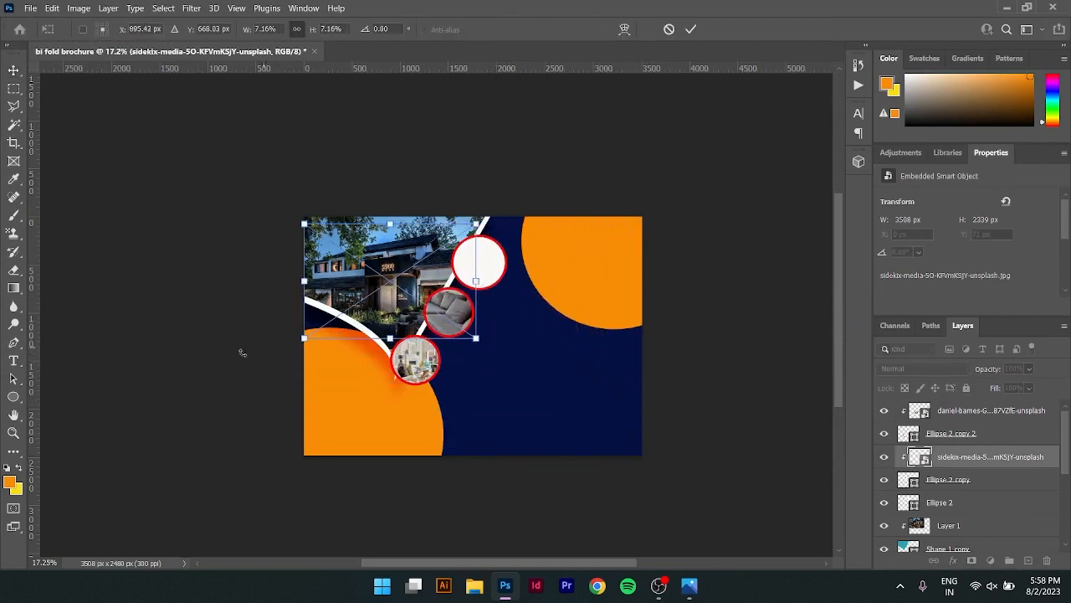
left_click_drag(301, 225, 407, 293)
left_click_drag(476, 293, 481, 289)
left_click(689, 31)
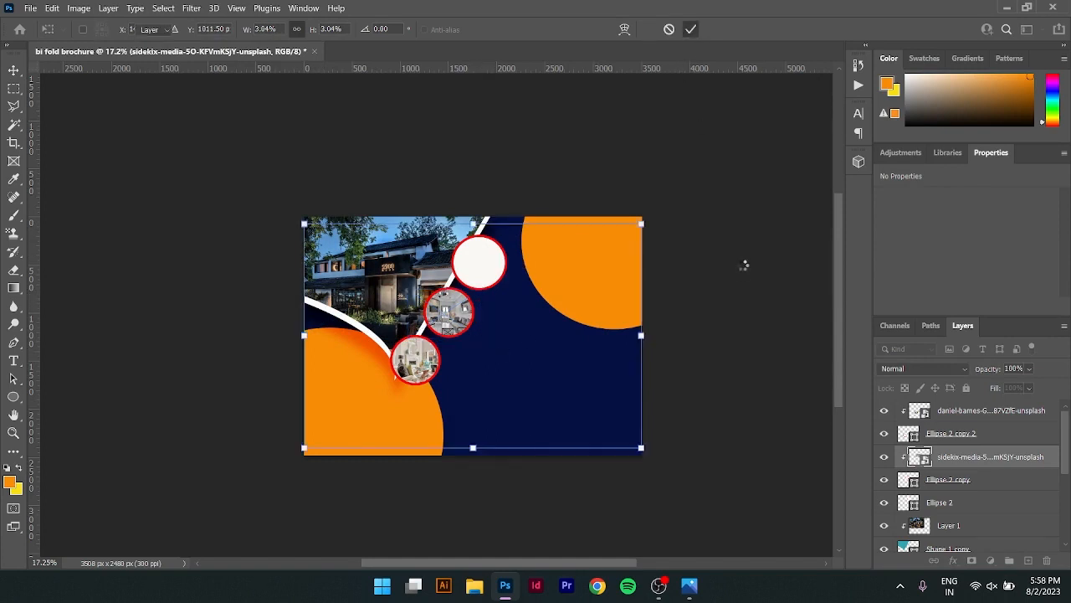
left_click(737, 278)
Embed the tHkJAMcO3QE-unsplash living-room photo directly above the highest circle's layer, Ellipse 2, and clip it to that circle
left_click(489, 258)
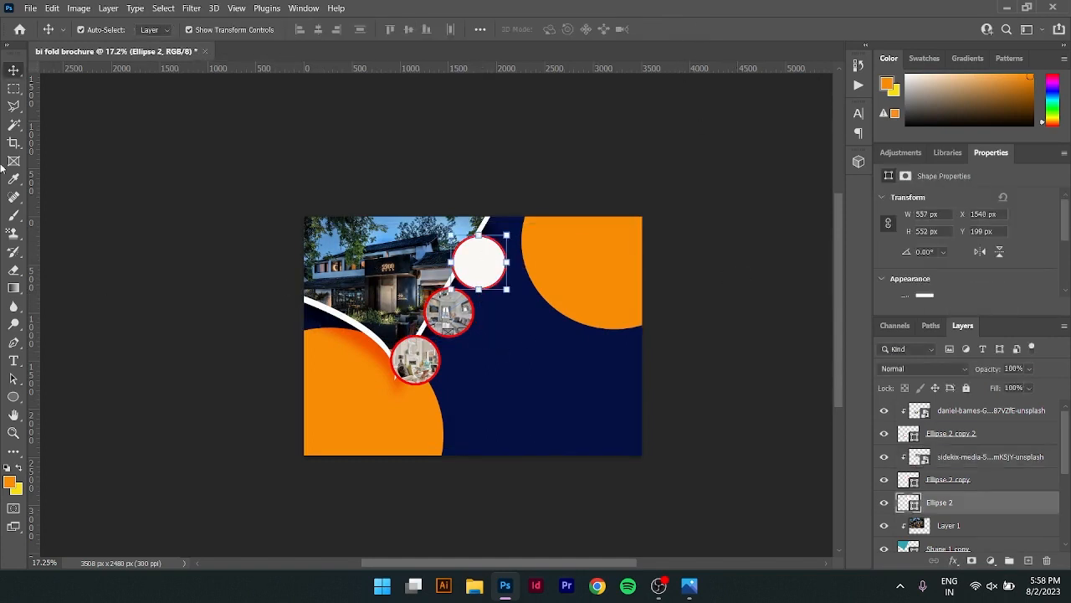
left_click(30, 8)
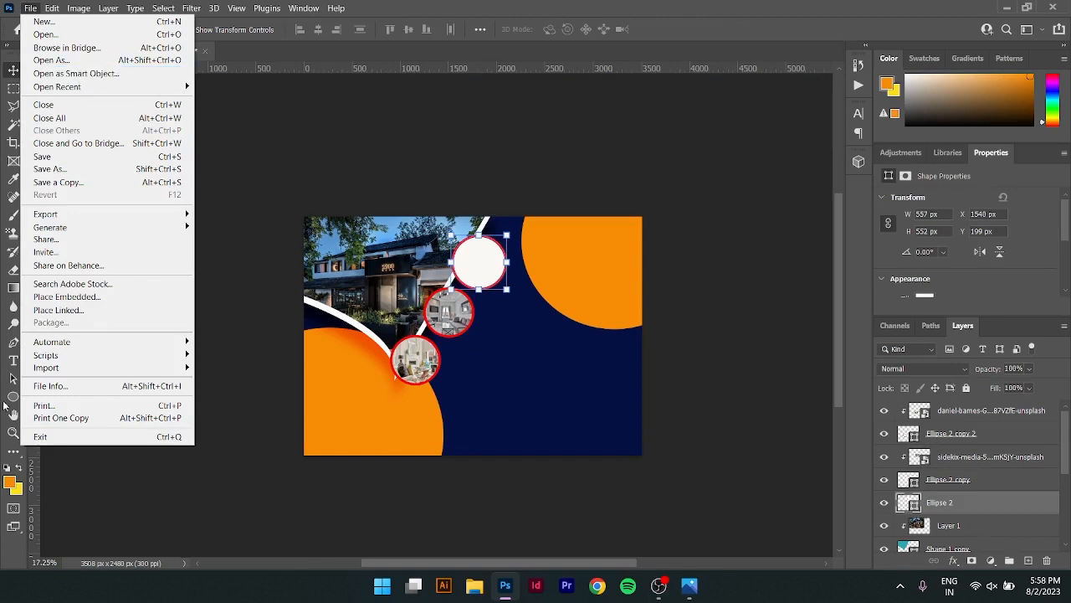
left_click(86, 297)
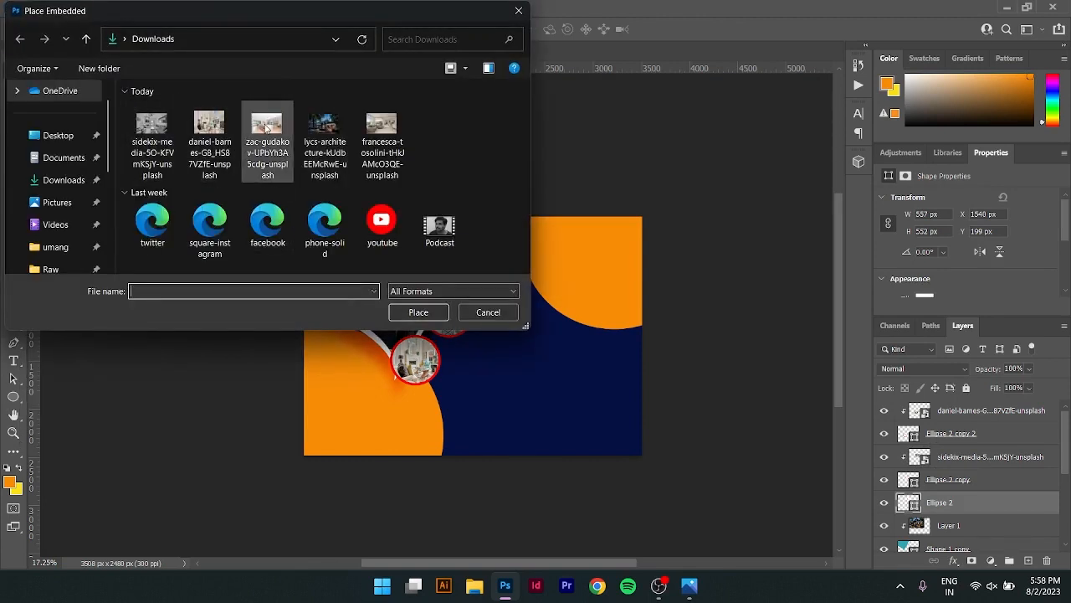
left_click(266, 128)
left_click(402, 141)
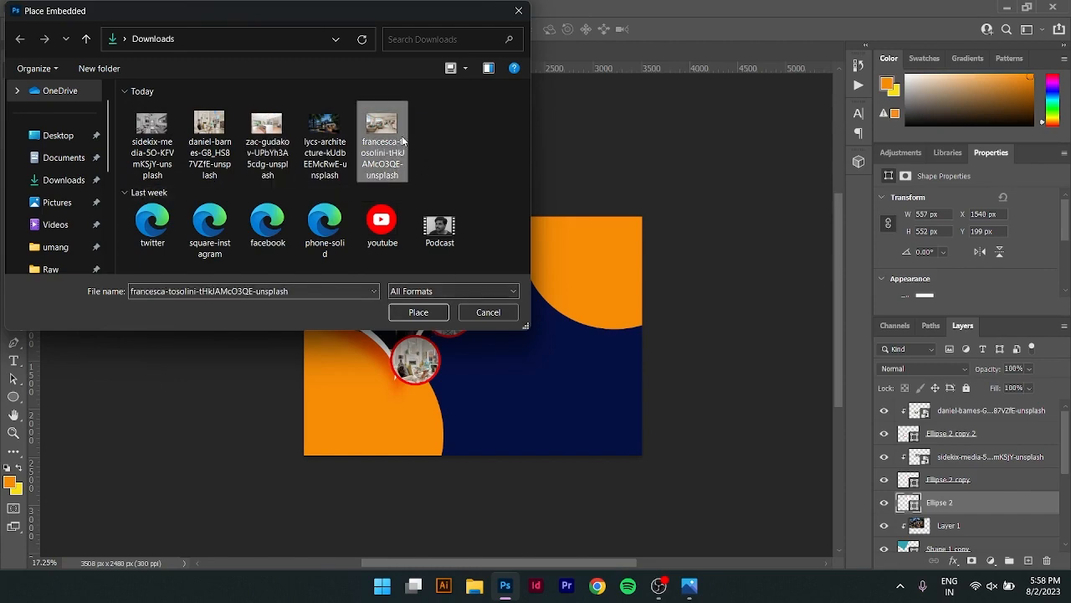
left_click(419, 311)
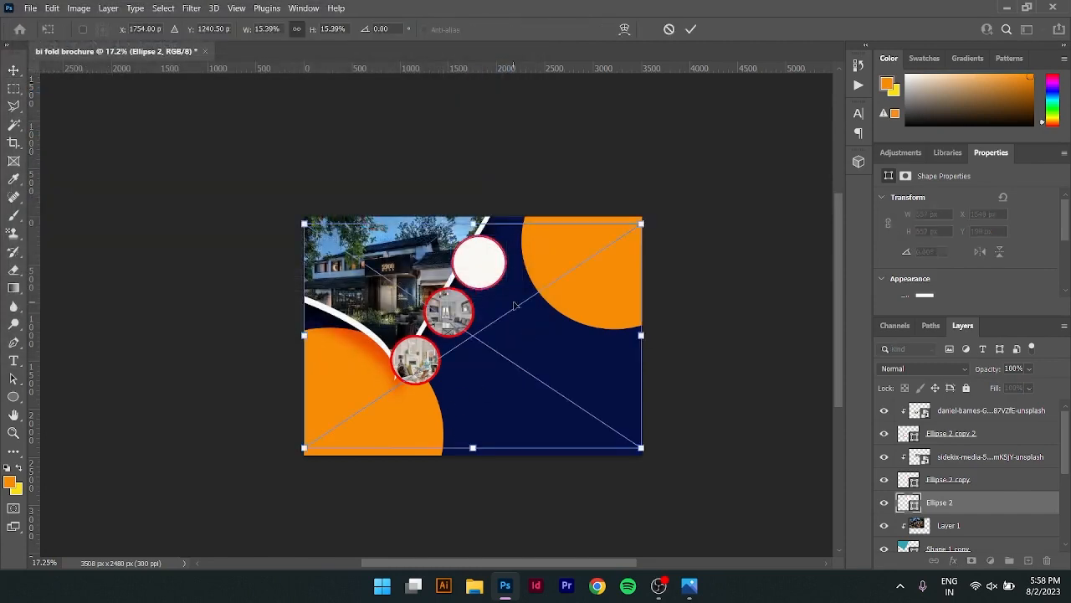
key("Return")
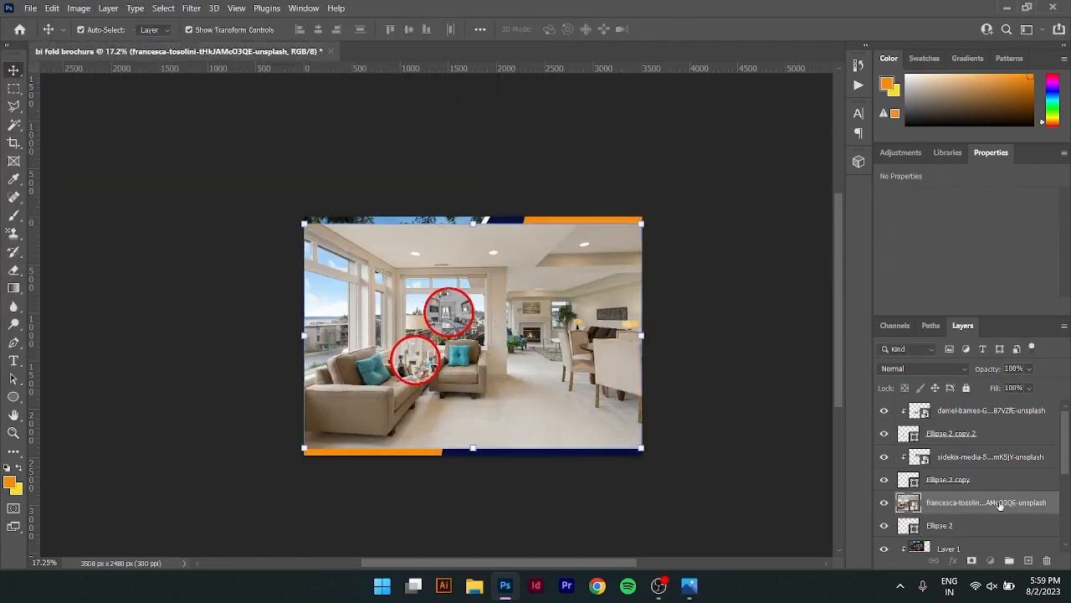
right_click(1015, 503)
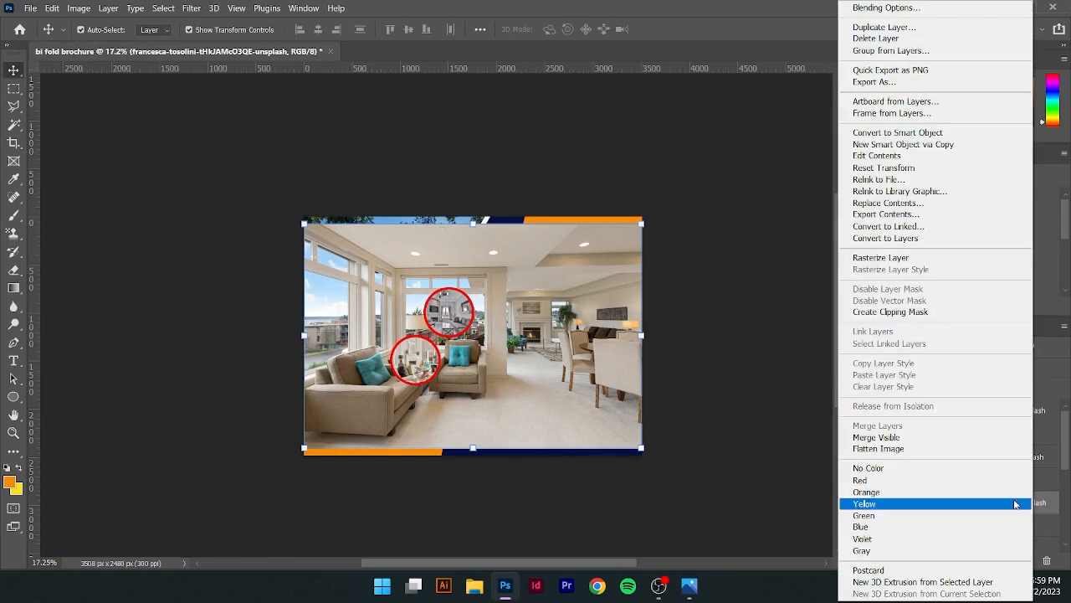
left_click(890, 311)
left_click_drag(641, 448, 592, 326)
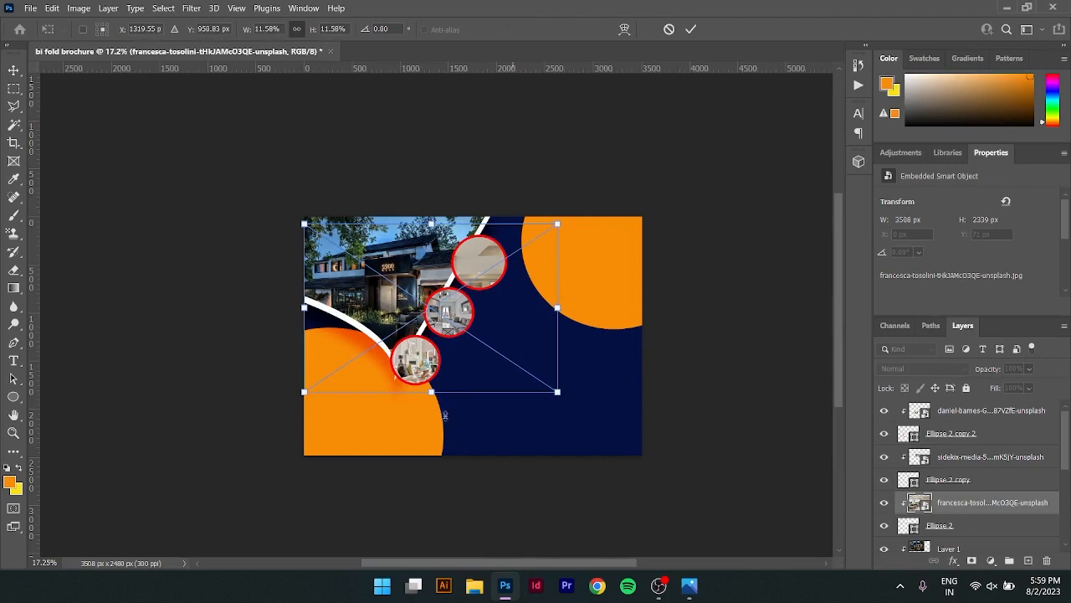
left_click_drag(303, 395, 416, 256)
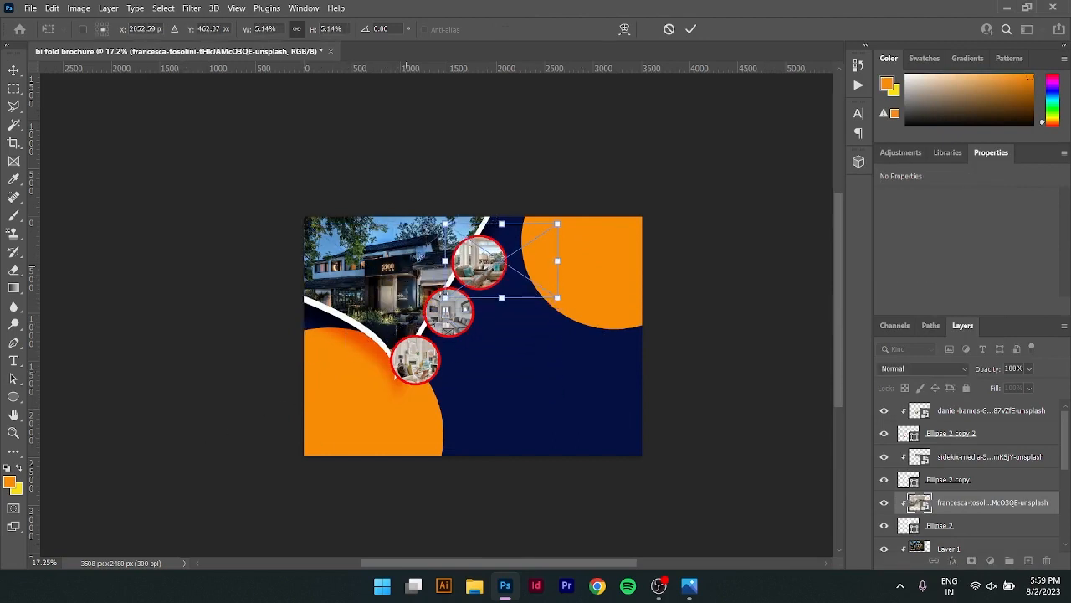
left_click(692, 29)
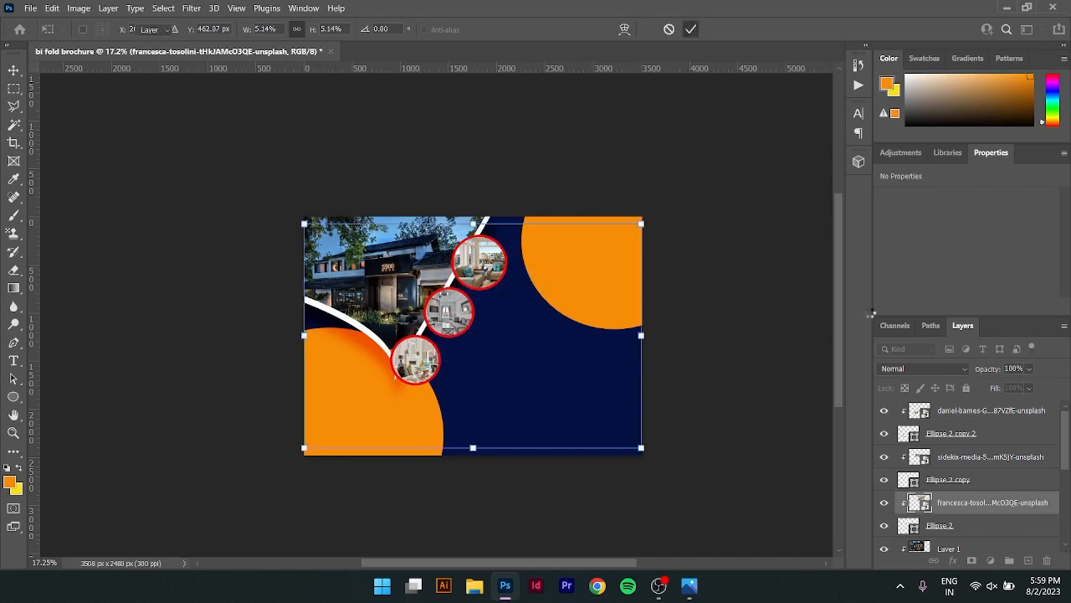
key("ctrl+z")
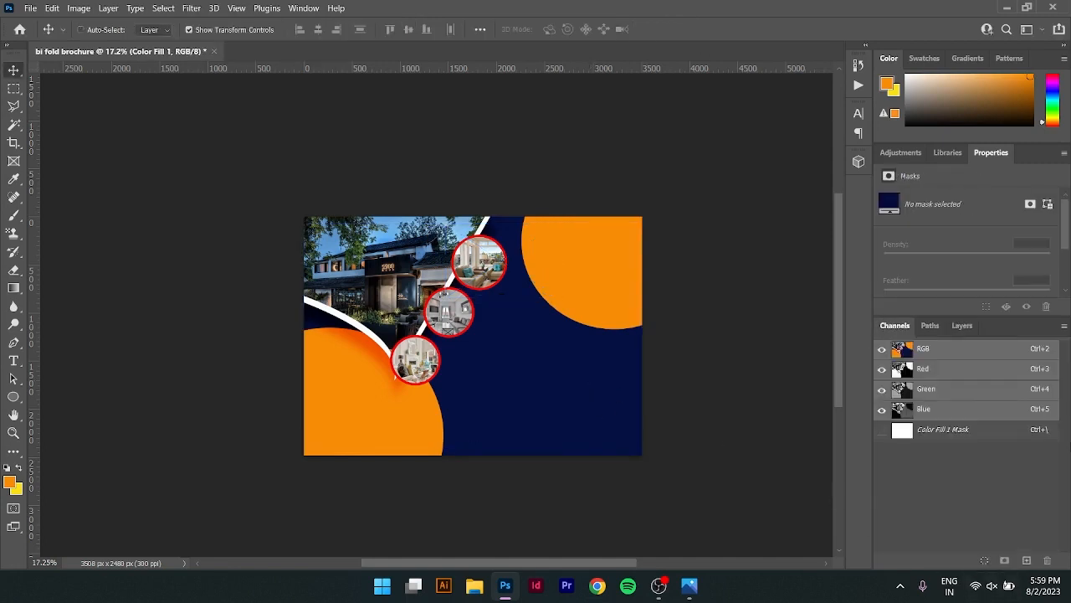
left_click(962, 326)
left_click(650, 376)
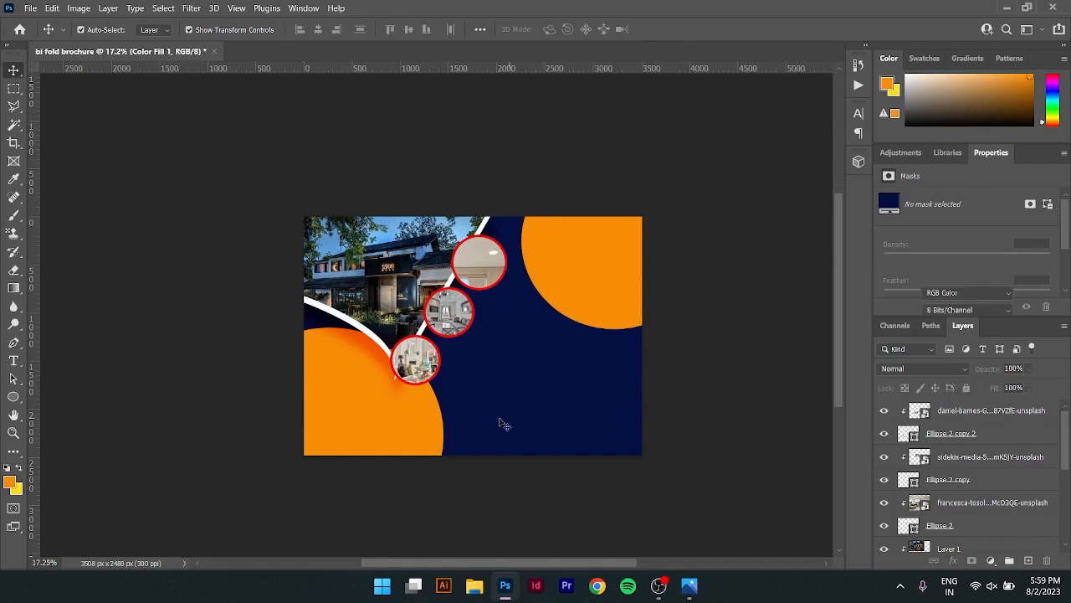
Reposition the clipped tHkJAMcO3QE-unsplash photo and scale it down proportionally over the highest circle
left_click_drag(469, 258, 478, 249)
key("ctrl+t")
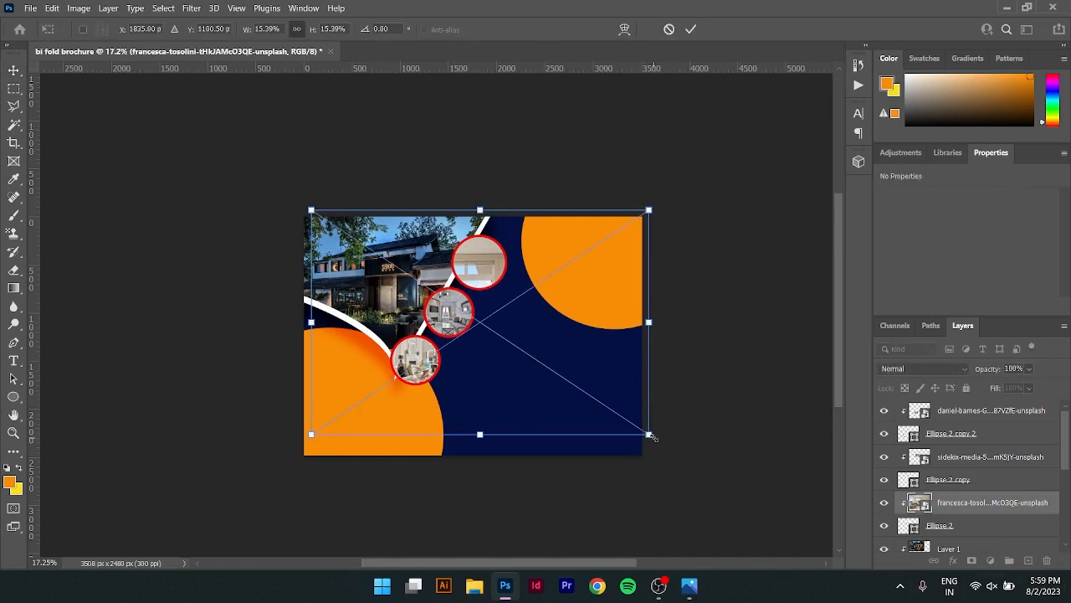
left_click_drag(651, 436, 549, 368)
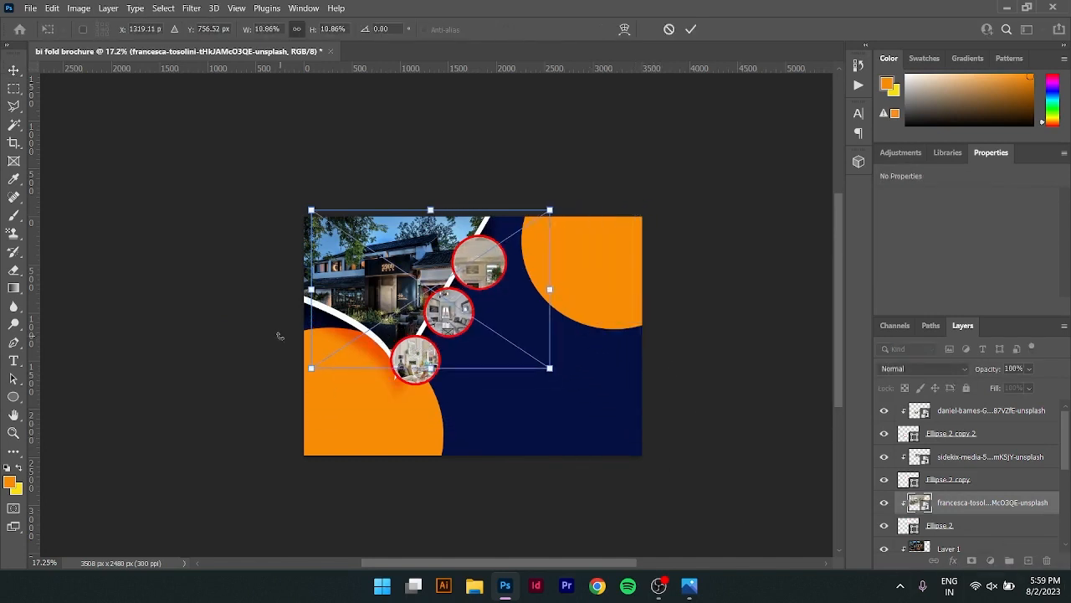
left_click_drag(310, 368, 485, 267)
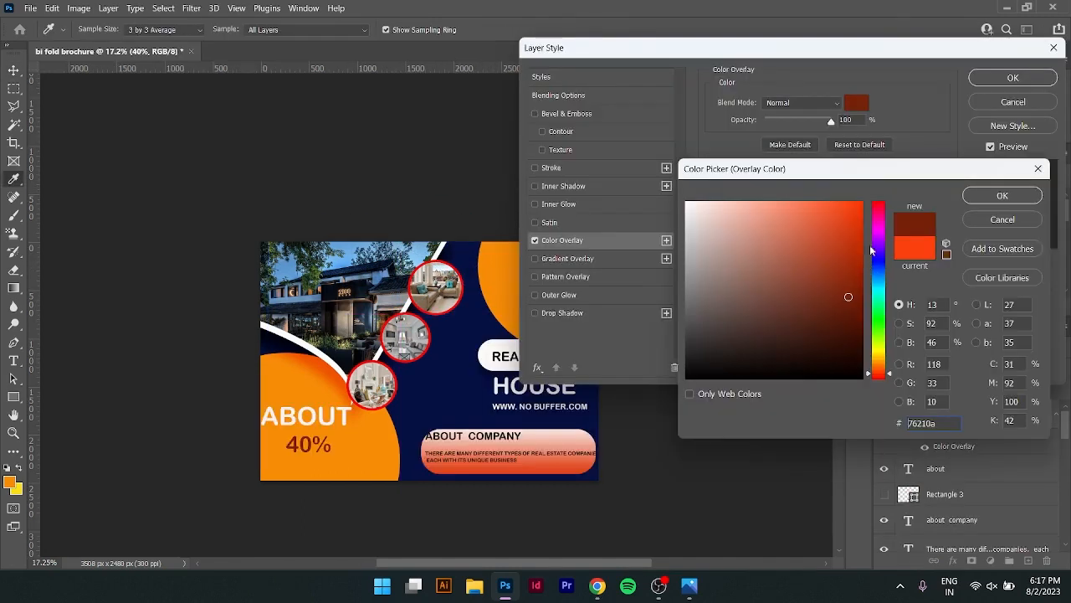
Set the color overlay of the 40% text to bright red, f80c0c
left_click(878, 380)
left_click_drag(880, 382, 883, 386)
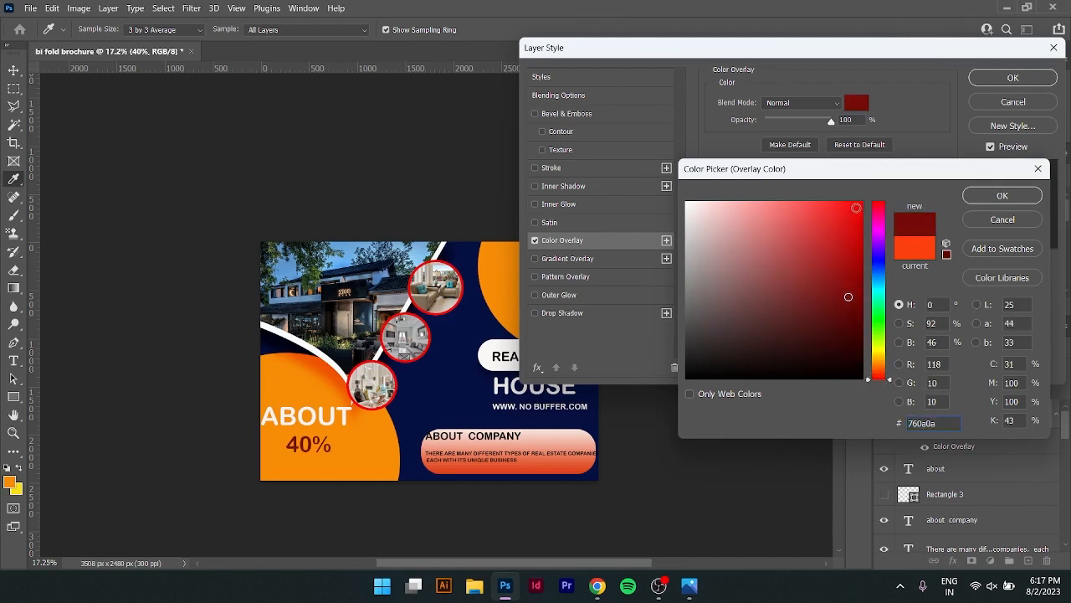
left_click(856, 207)
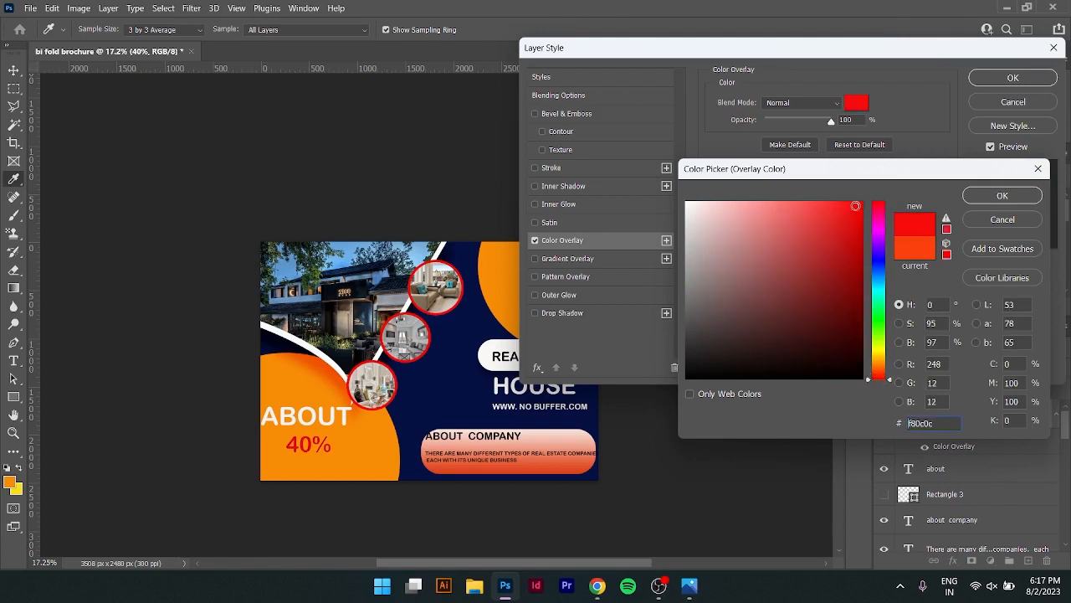
left_click(1006, 198)
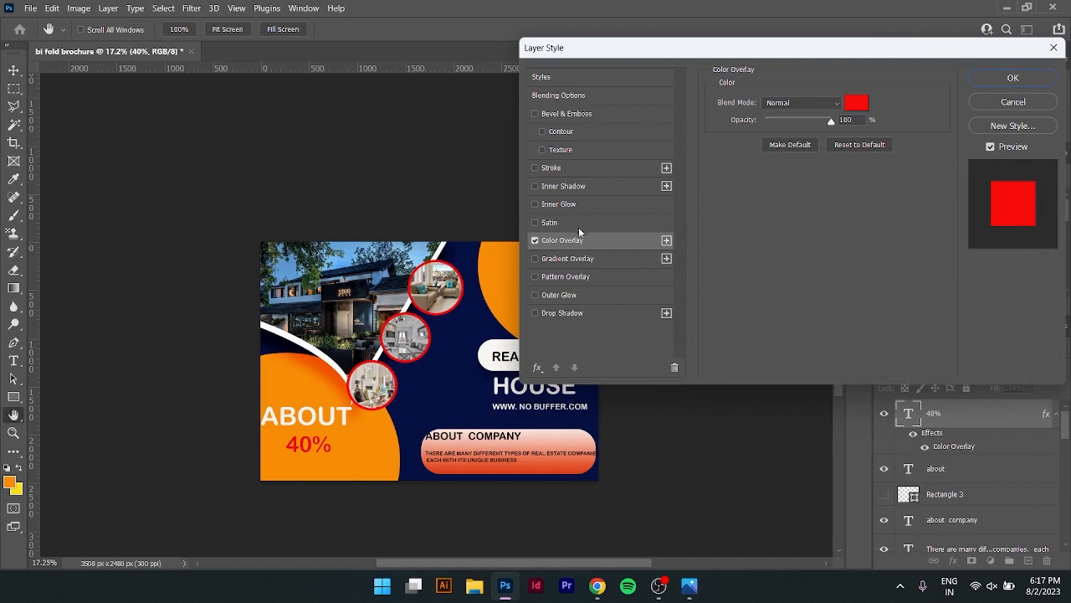
Add a stroke effect to the 40% text and set its color to off-white, faf8f8
left_click(570, 169)
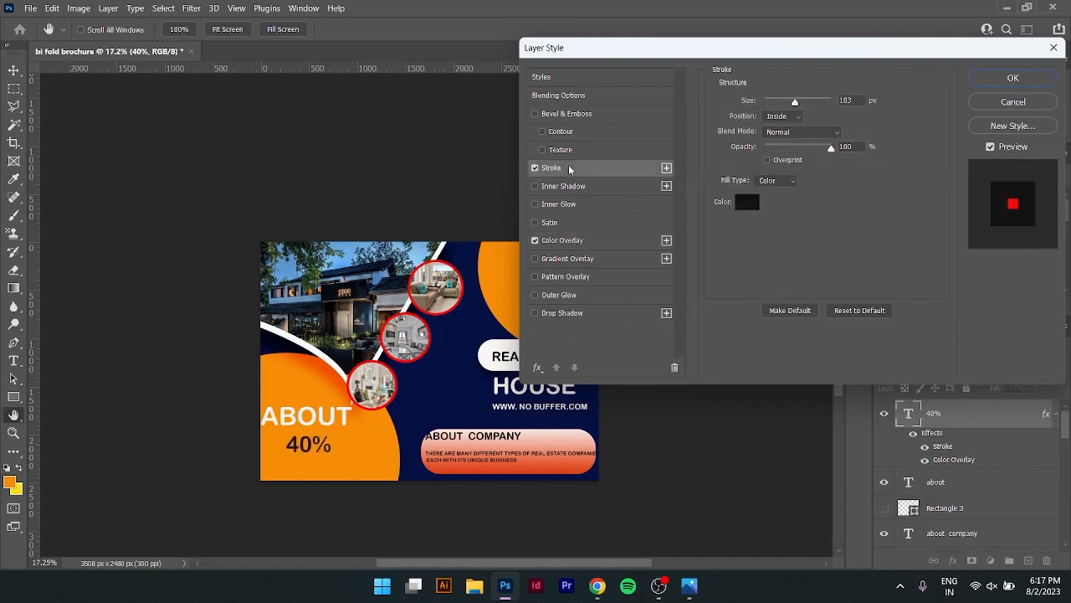
left_click(752, 200)
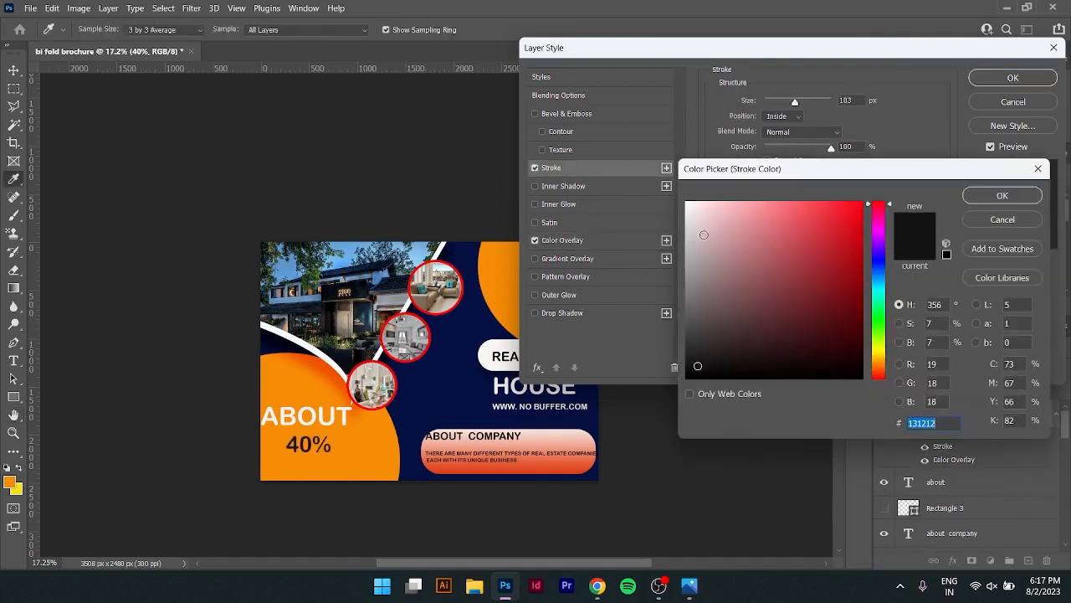
left_click(688, 205)
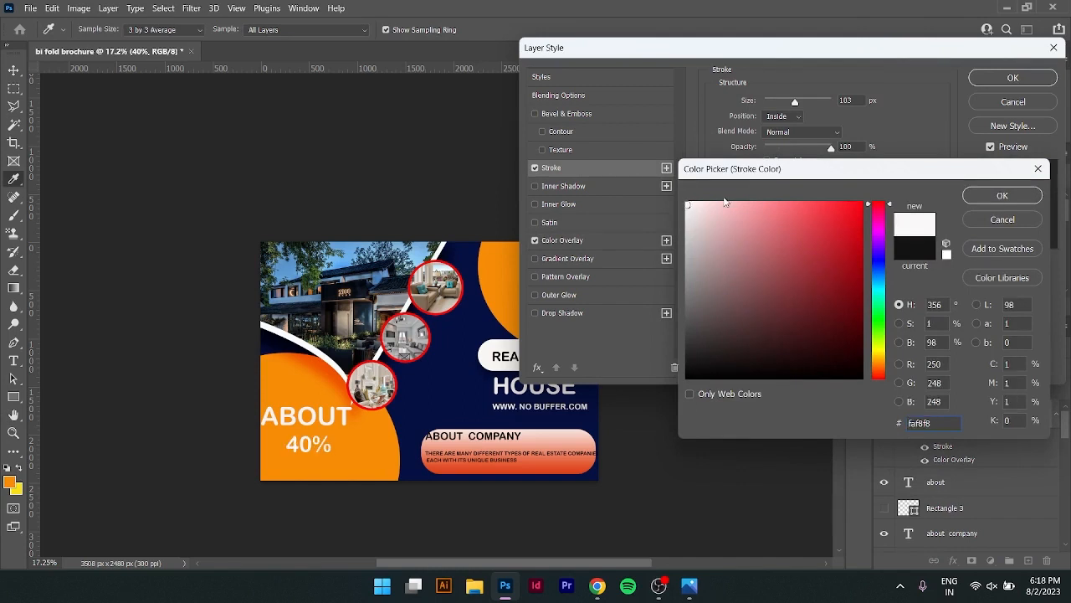
left_click(1013, 197)
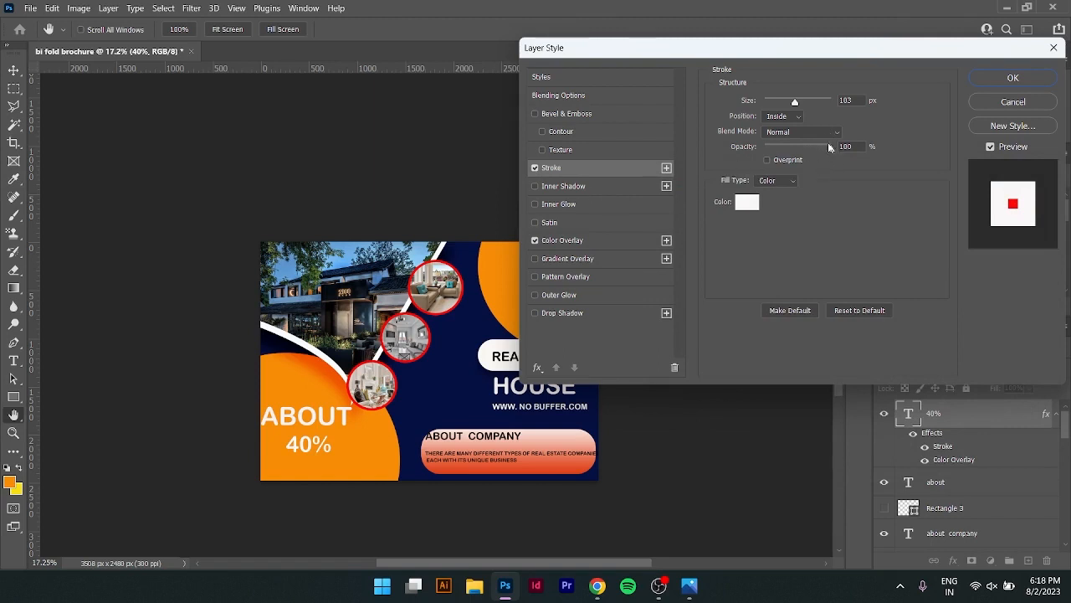
Reduce the 40% text's stroke size to about 6 px at 100% opacity and apply the layer style
mouse_move(830, 147)
left_mouse_down()
mouse_move(760, 164)
mouse_move(810, 155)
mouse_move(874, 164)
left_mouse_up()
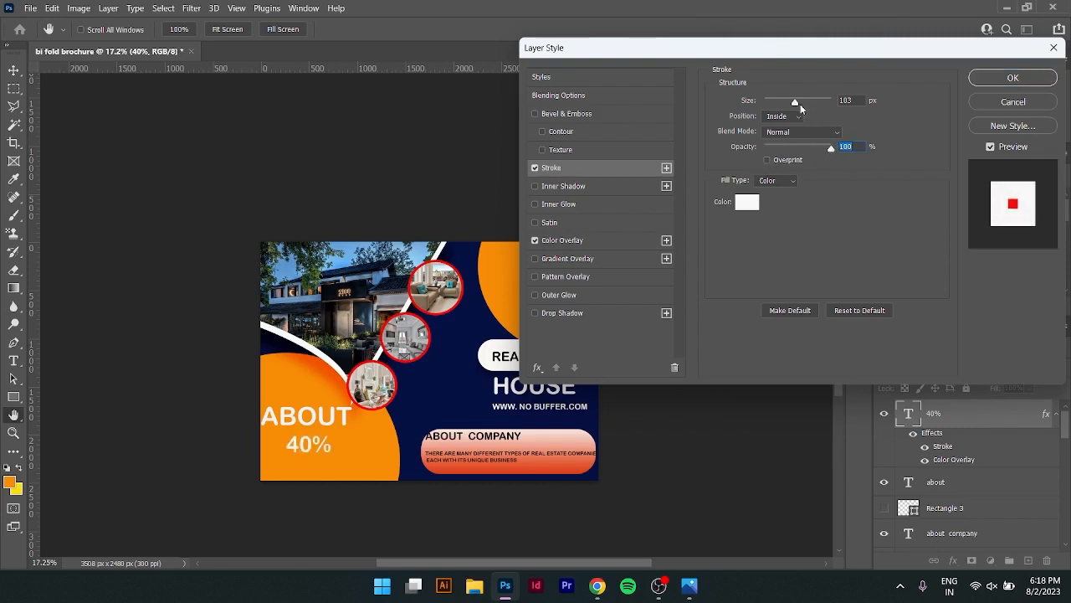
left_click_drag(809, 103, 770, 98)
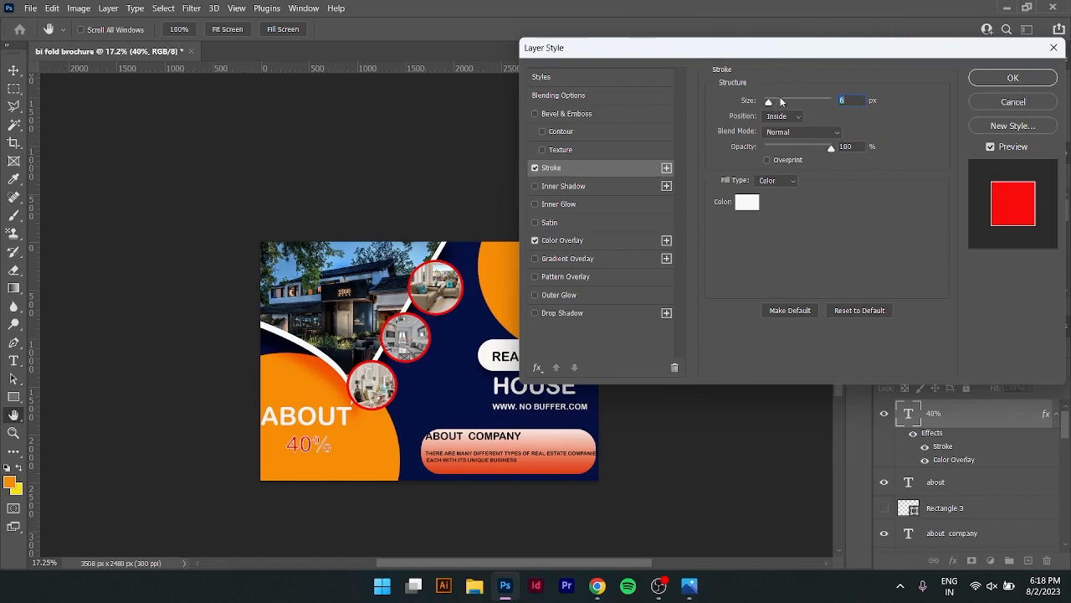
left_click_drag(768, 102, 770, 105)
left_click(1012, 78)
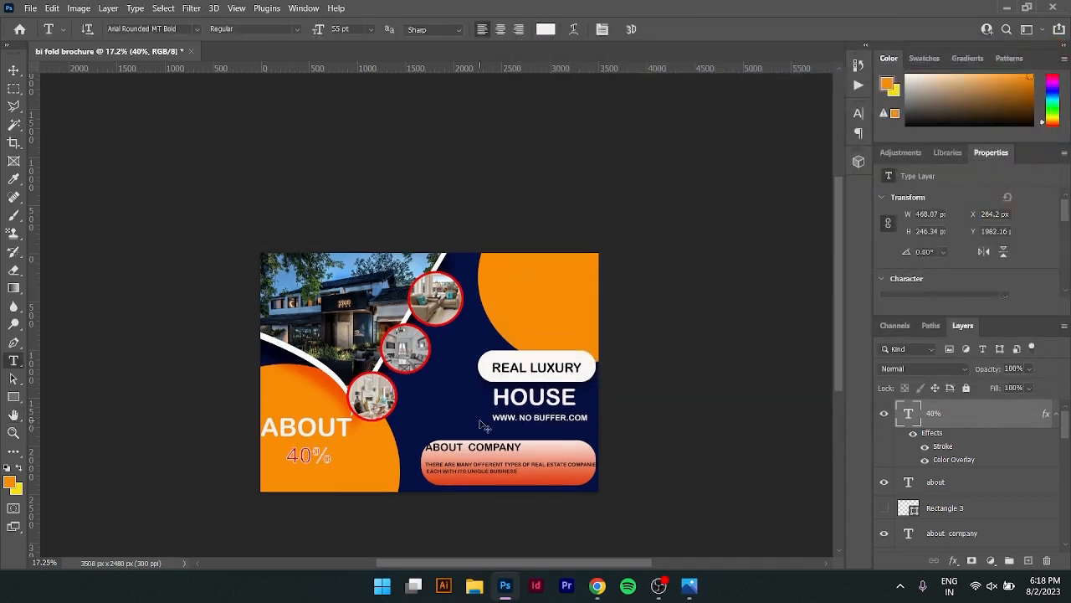
Enlarge the 40% text proportionally to about 154.24% beneath the ABOUT heading
key("ctrl+t")
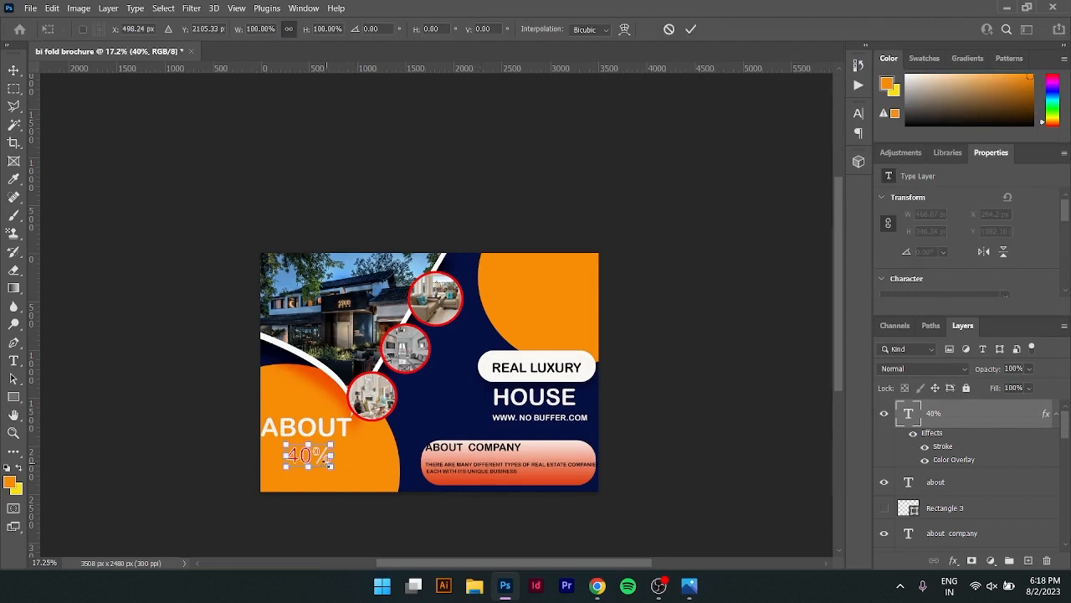
mouse_move(332, 467)
left_mouse_down()
mouse_move(356, 480)
mouse_move(321, 463)
mouse_move(332, 457)
left_mouse_up()
left_click(690, 28)
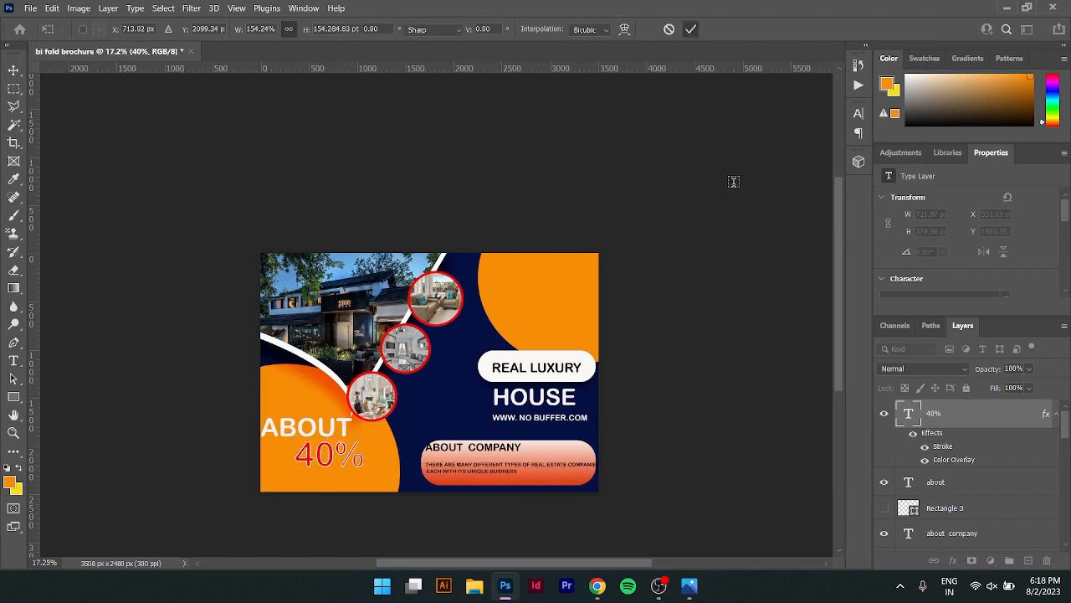
Add the text "DISCOUNT" just below the 40% text in the lower orange ellipse
left_click(276, 478)
type("DIS")
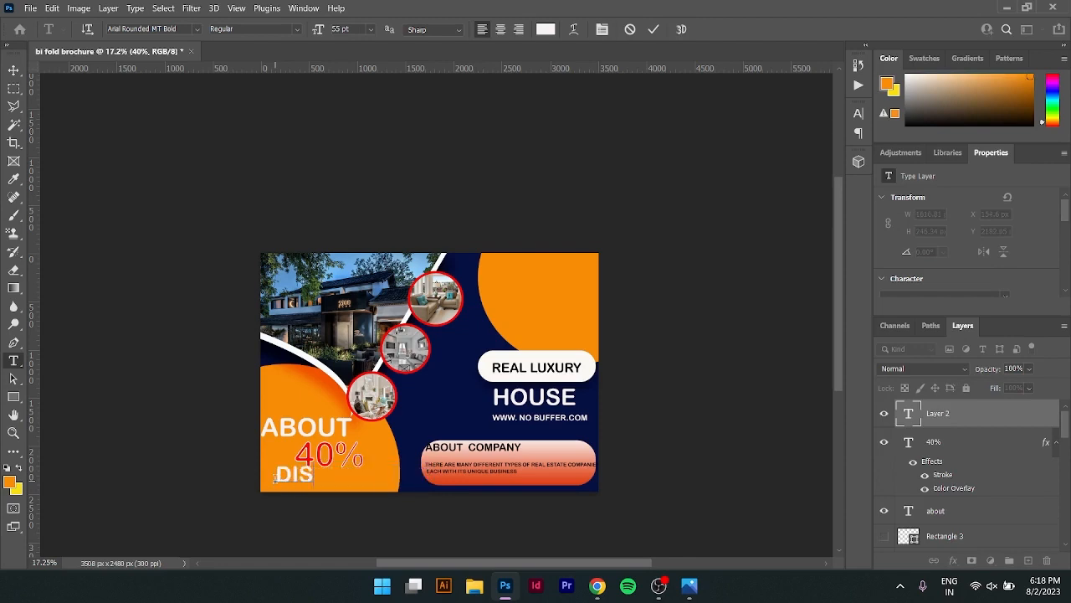
type("COUNT")
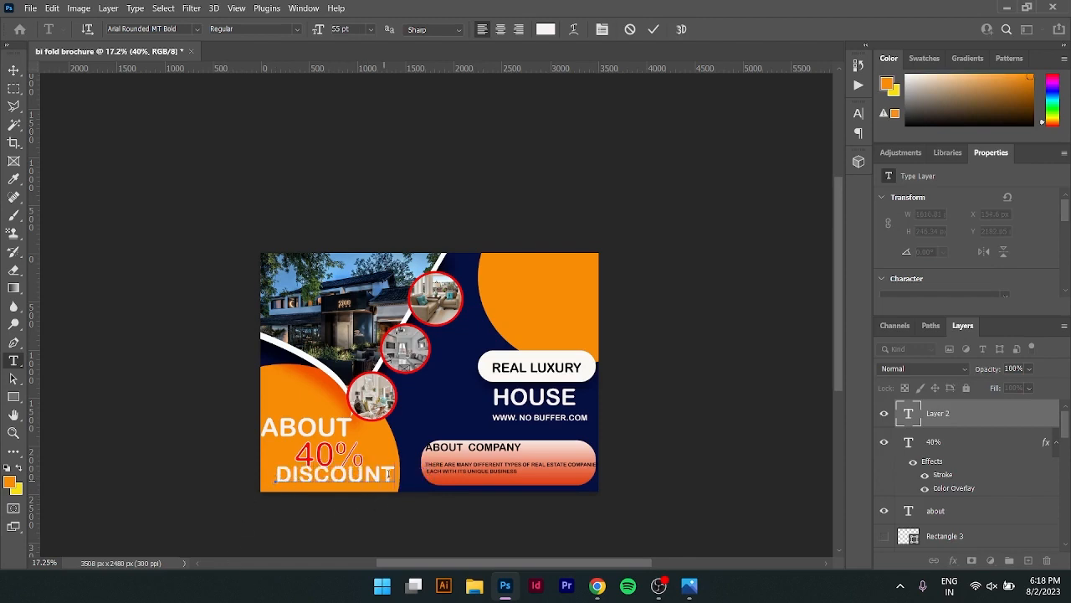
left_click_drag(392, 471, 120, 458)
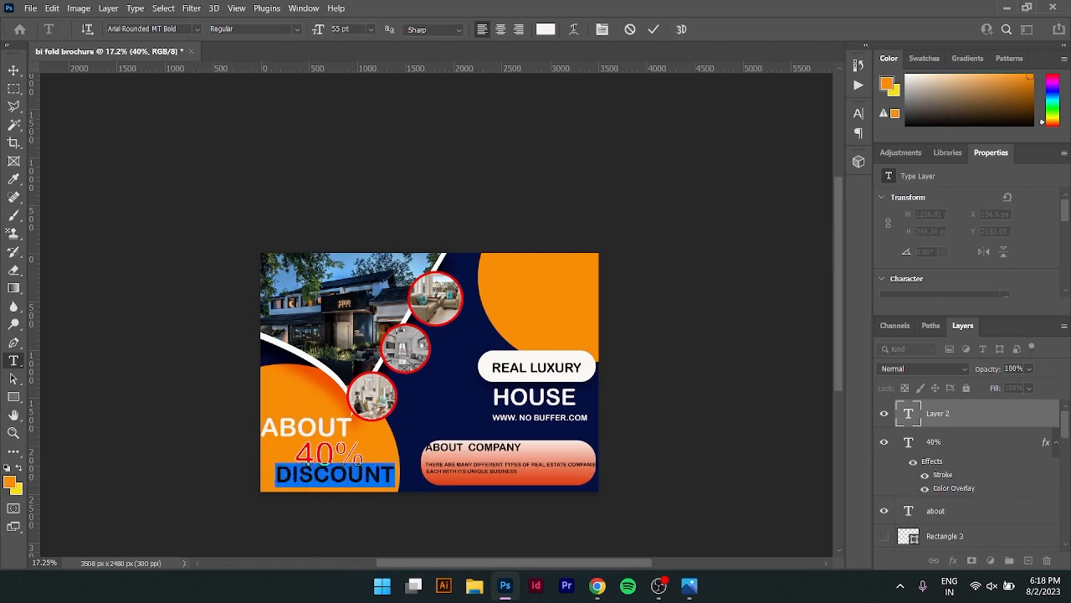
key("BackSpace")
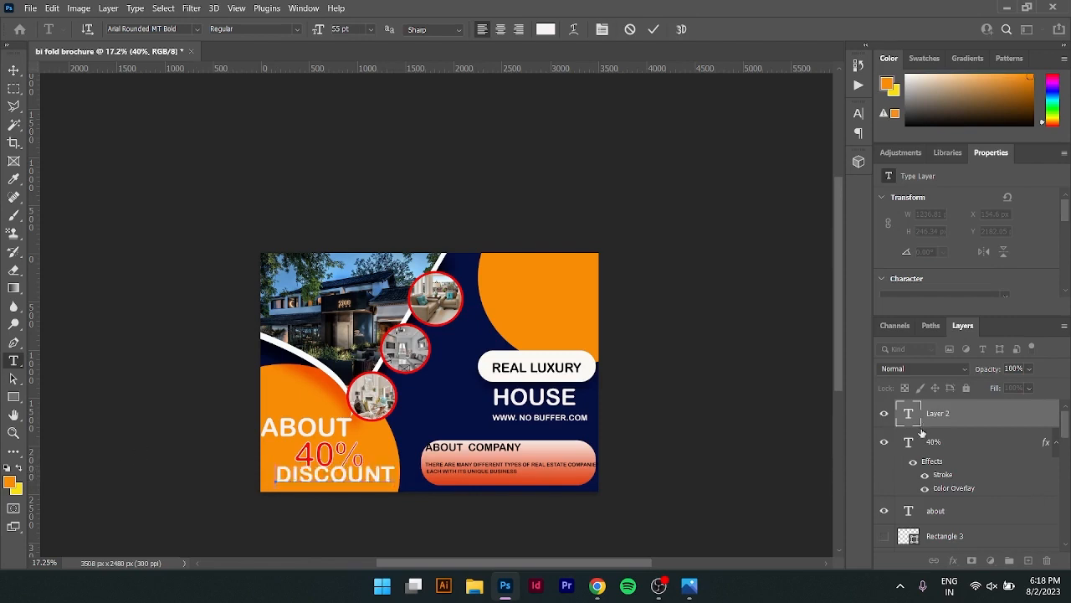
key("ctrl+z")
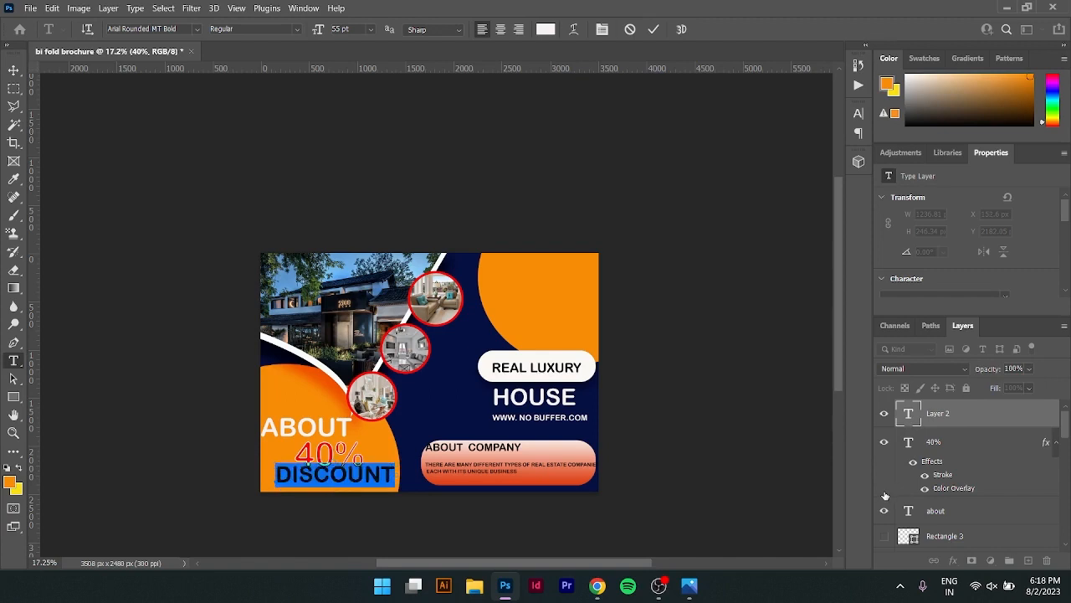
Move the DISCOUNT text to about X 15.6 px, Y 2200 px and shift the lower orange ellipse slightly left
left_click(653, 29)
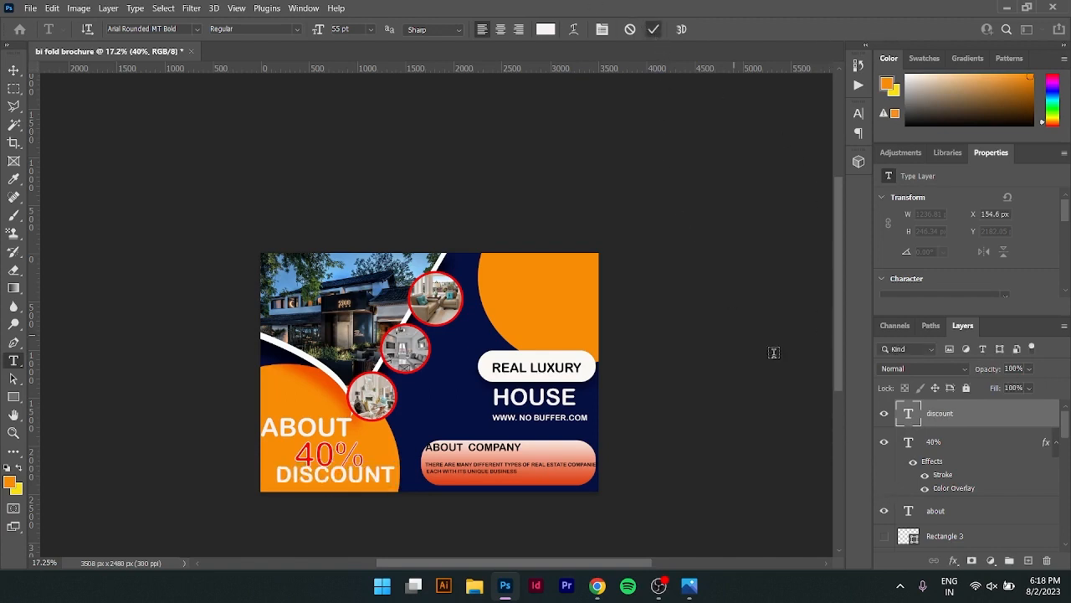
left_click(13, 70)
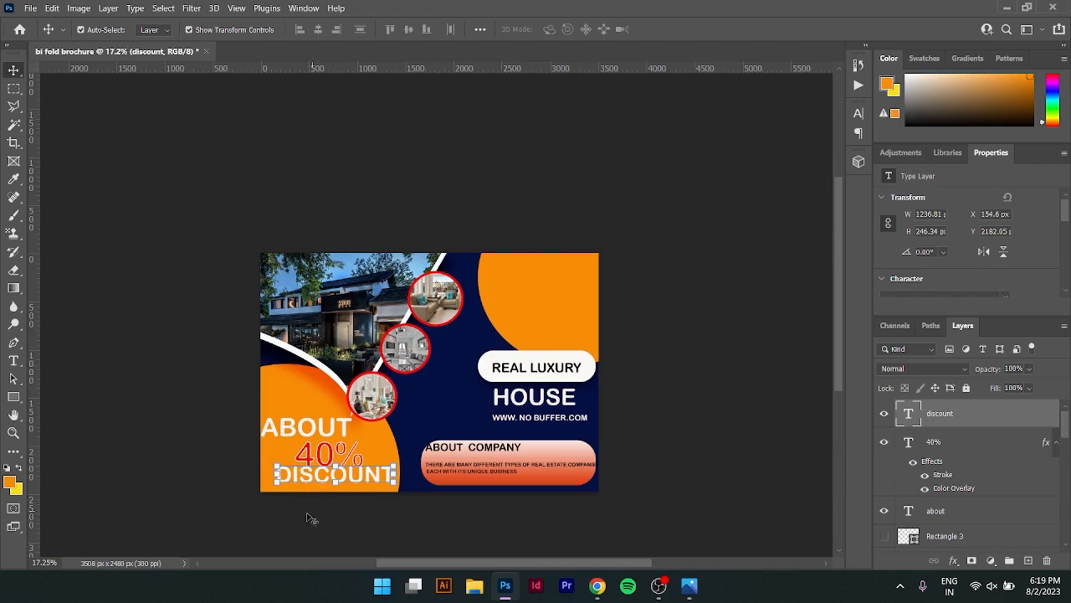
left_click(312, 496)
mouse_move(315, 487)
left_mouse_down()
mouse_move(298, 480)
mouse_move(308, 481)
left_mouse_up()
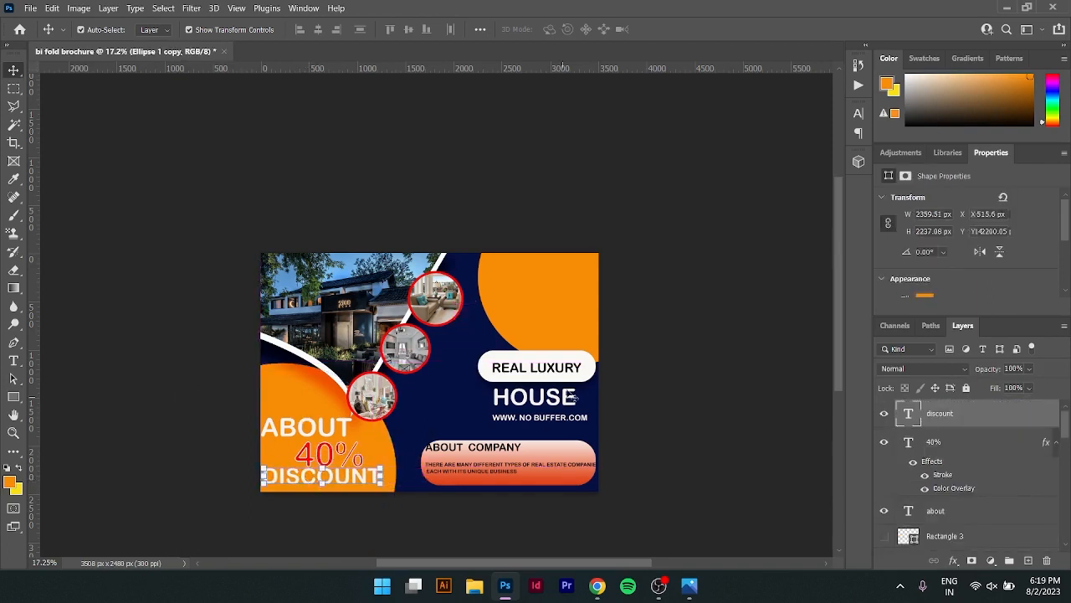
left_click(654, 355)
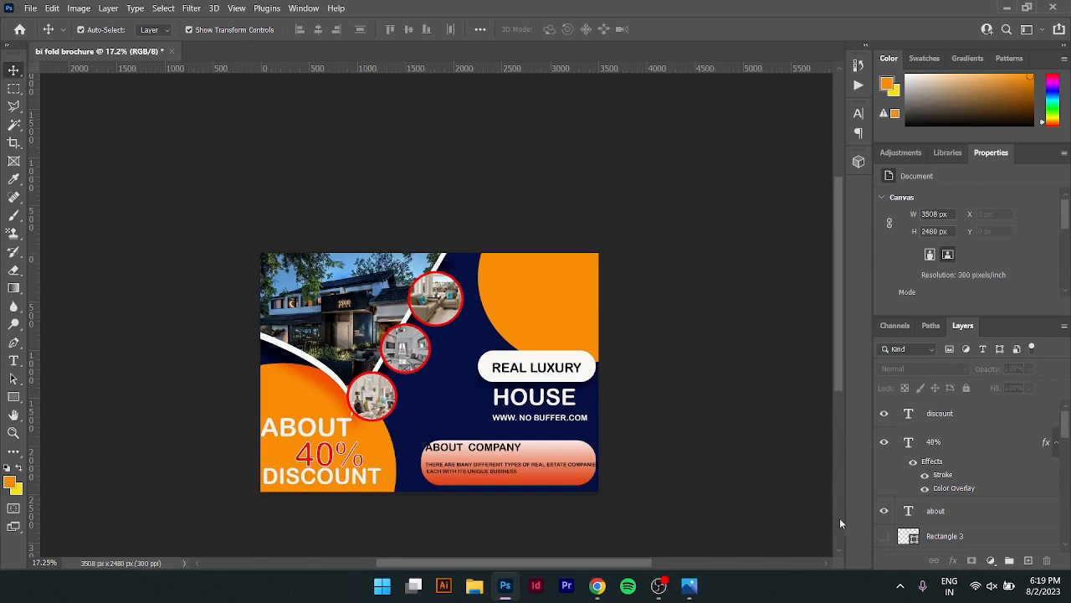
Set the DISCOUNT text's color to near-black, 030303
double_click(912, 417)
key("Escape")
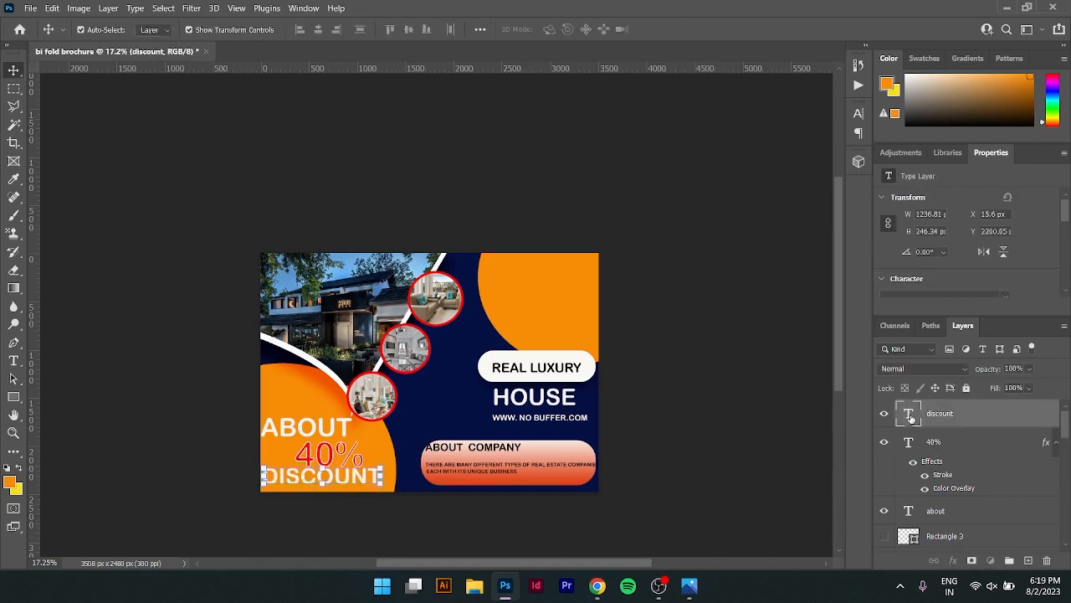
double_click(910, 414)
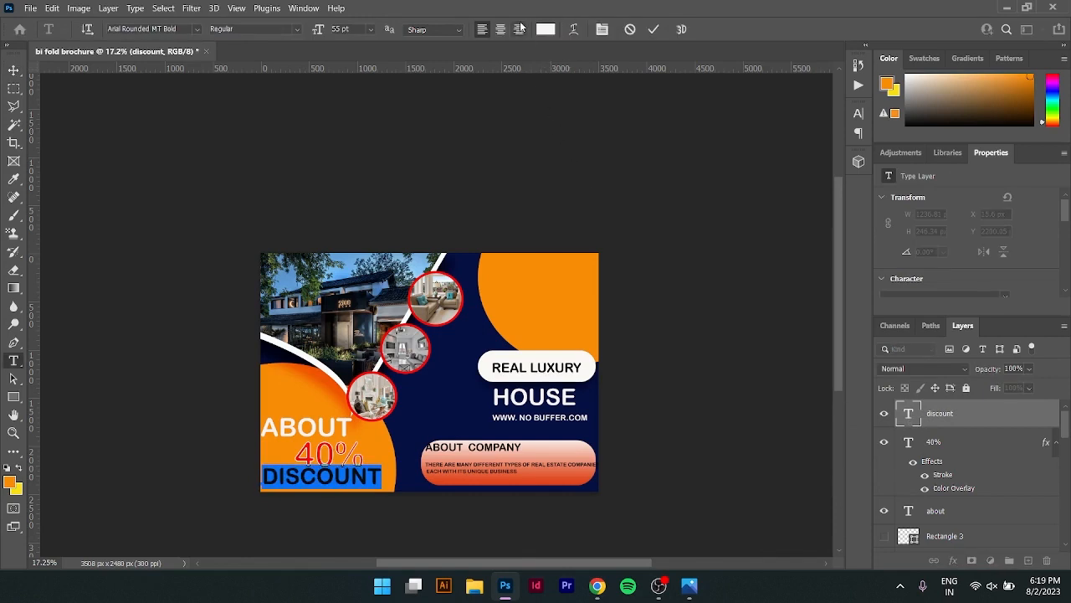
left_click(546, 29)
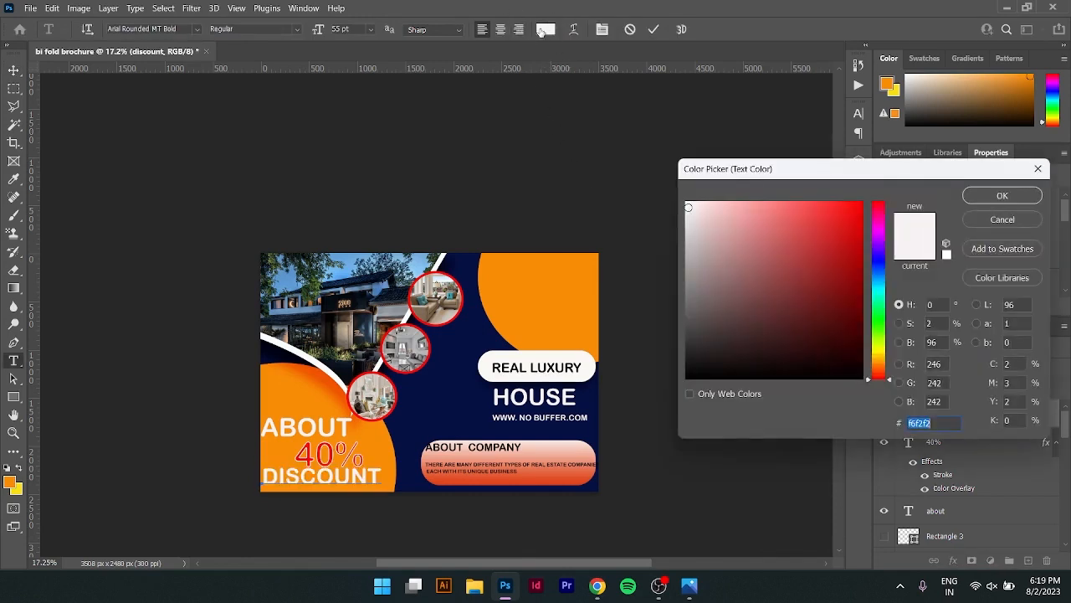
left_click(693, 377)
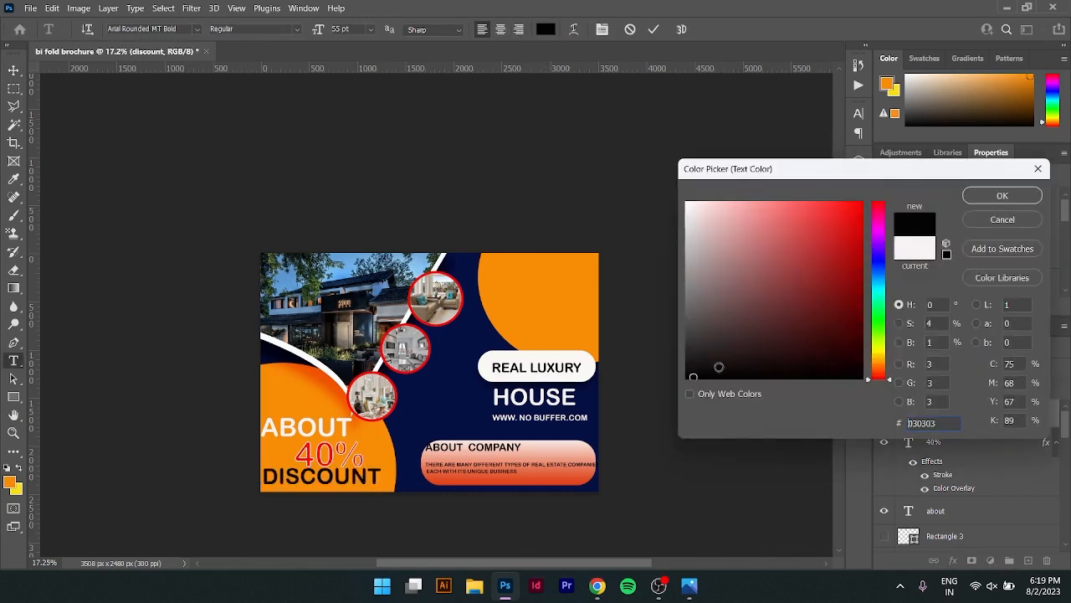
left_click(1003, 196)
key("v")
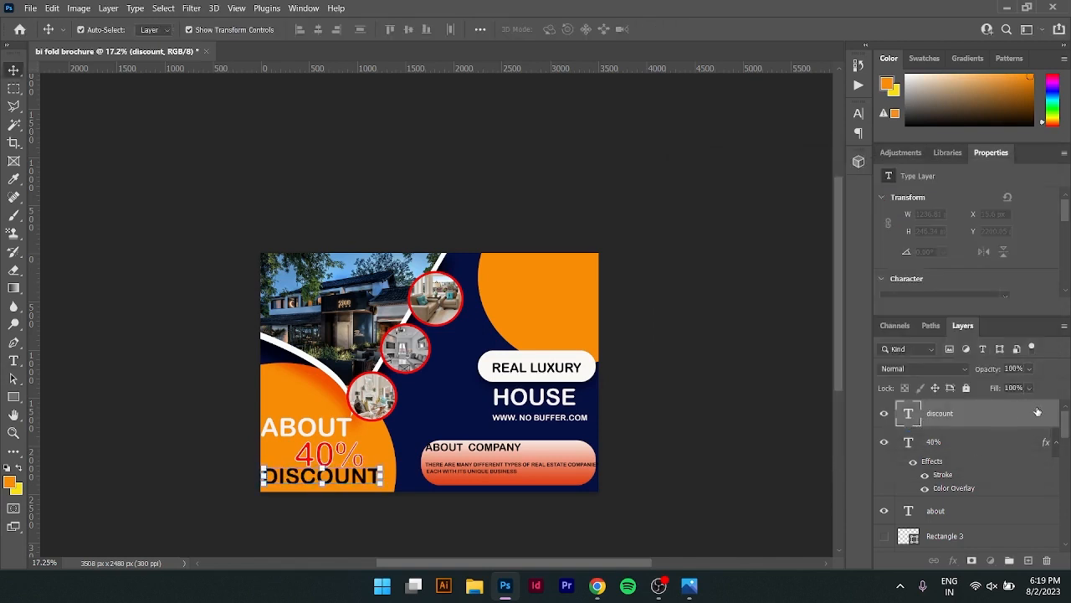
Add a white 7 px inside stroke at 100% opacity to the DISCOUNT text and apply the layer style
double_click(1023, 417)
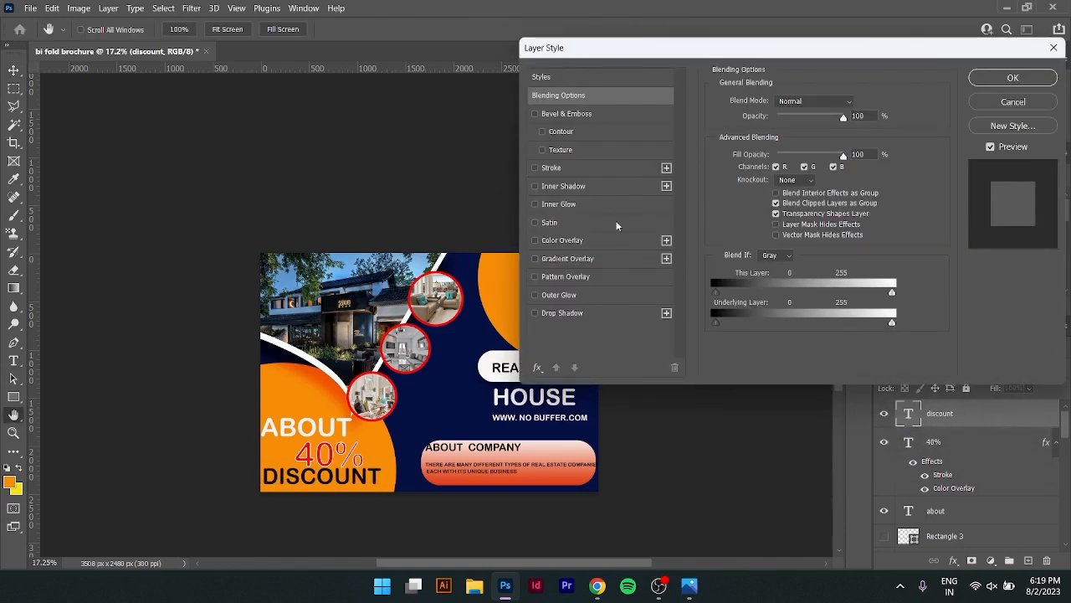
left_click(573, 169)
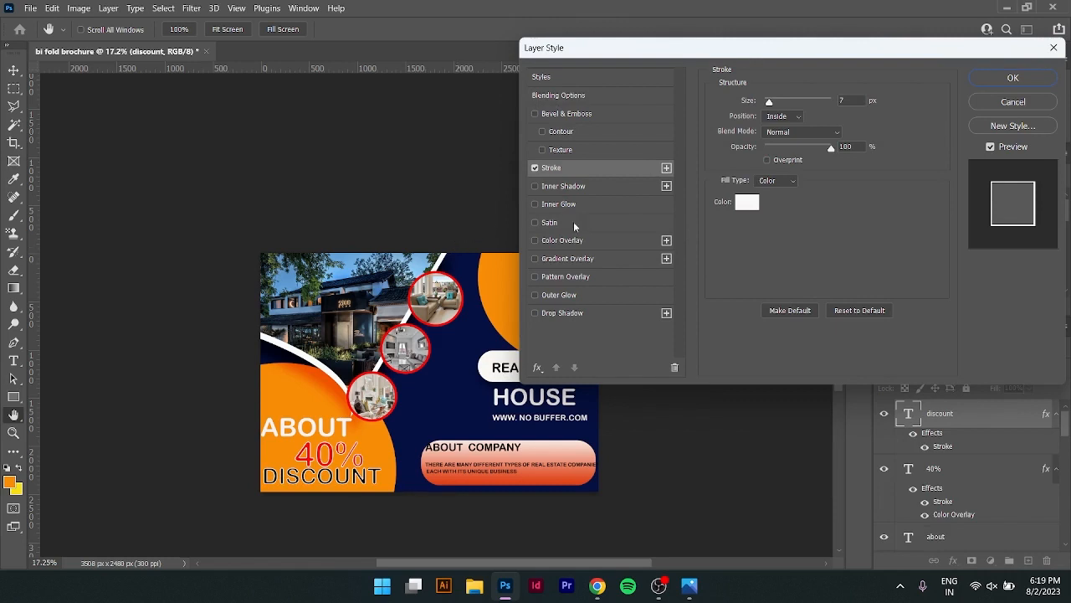
left_click(1007, 78)
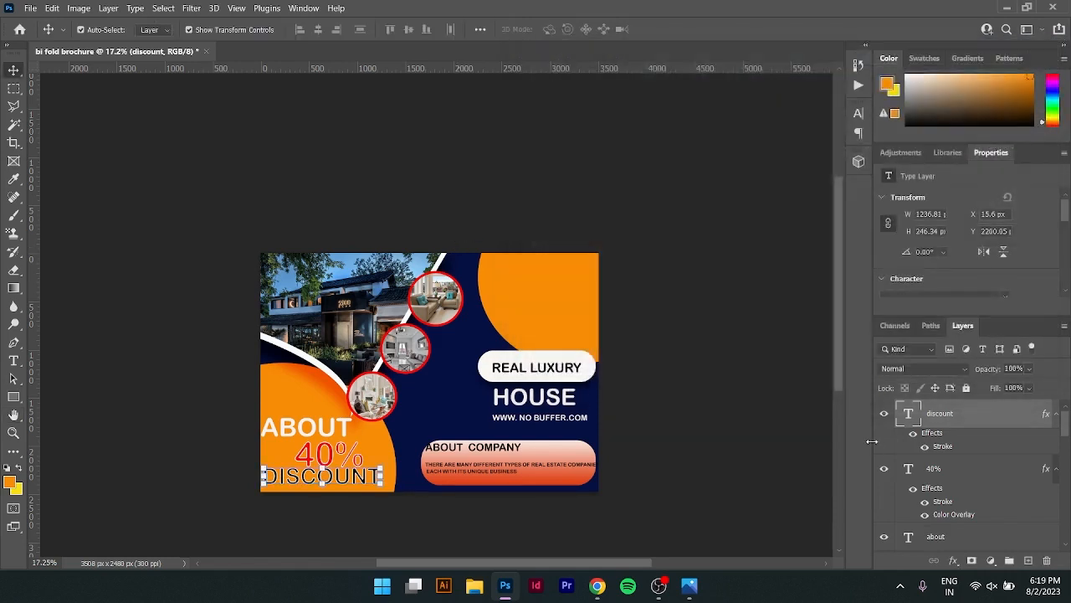
Change the DISCOUNT text's color to red, f80303, and commit the edit
double_click(909, 405)
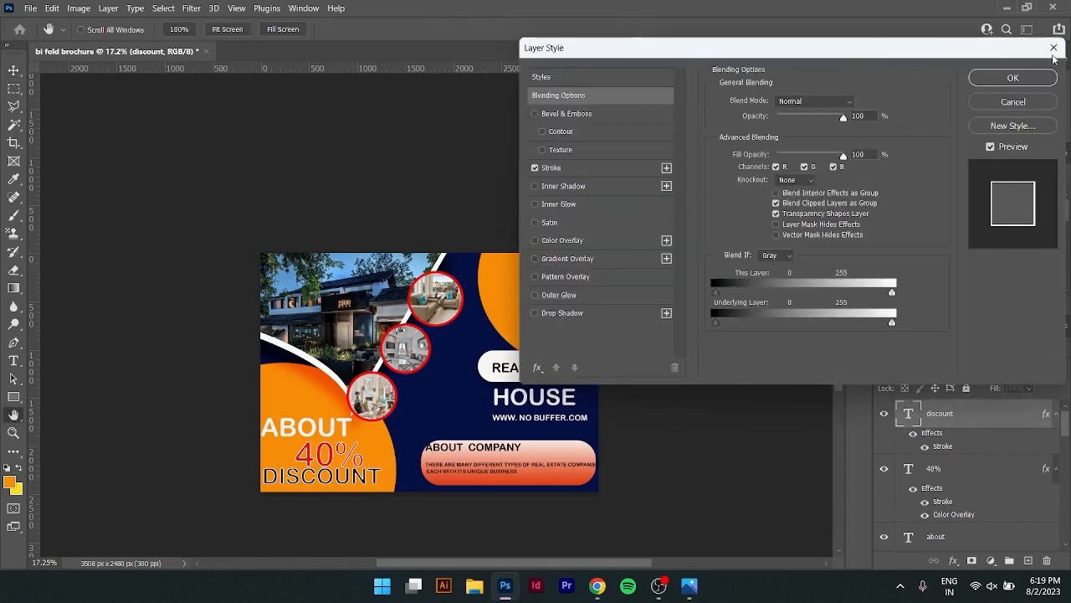
left_click(1054, 49)
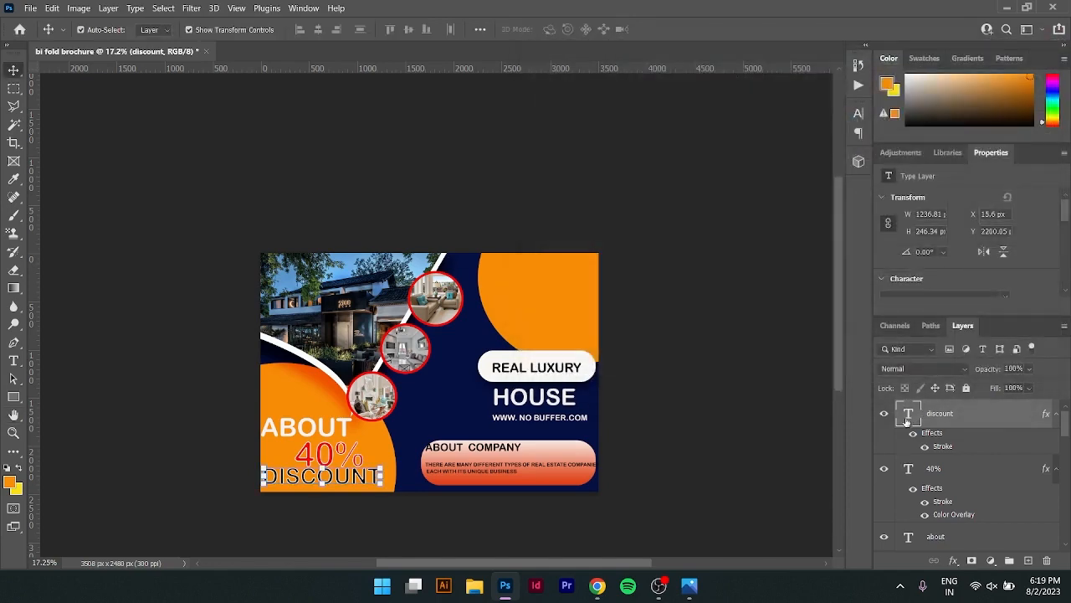
double_click(908, 413)
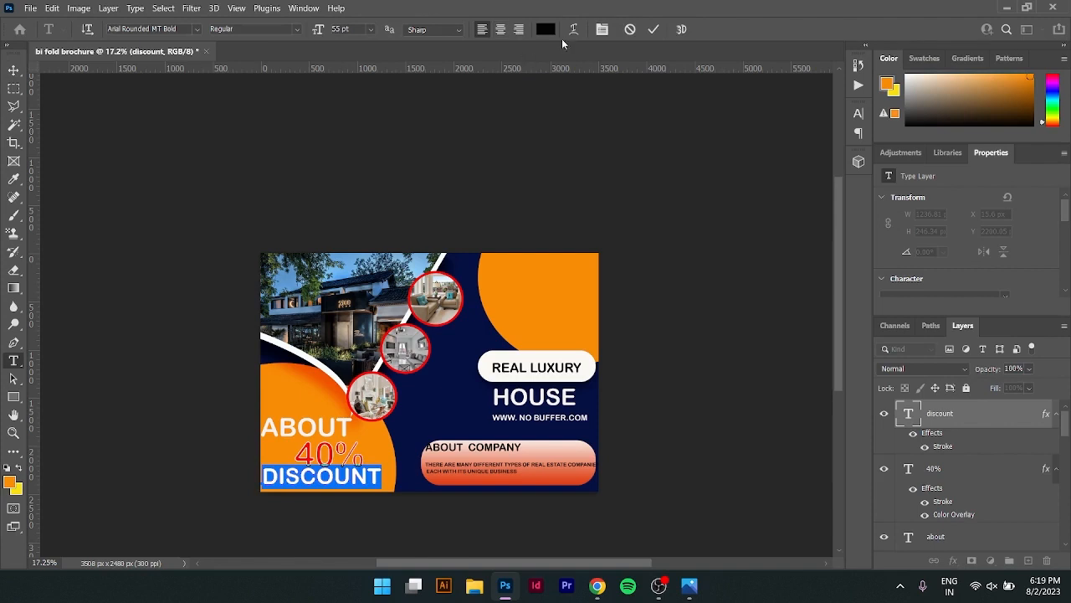
left_click(545, 30)
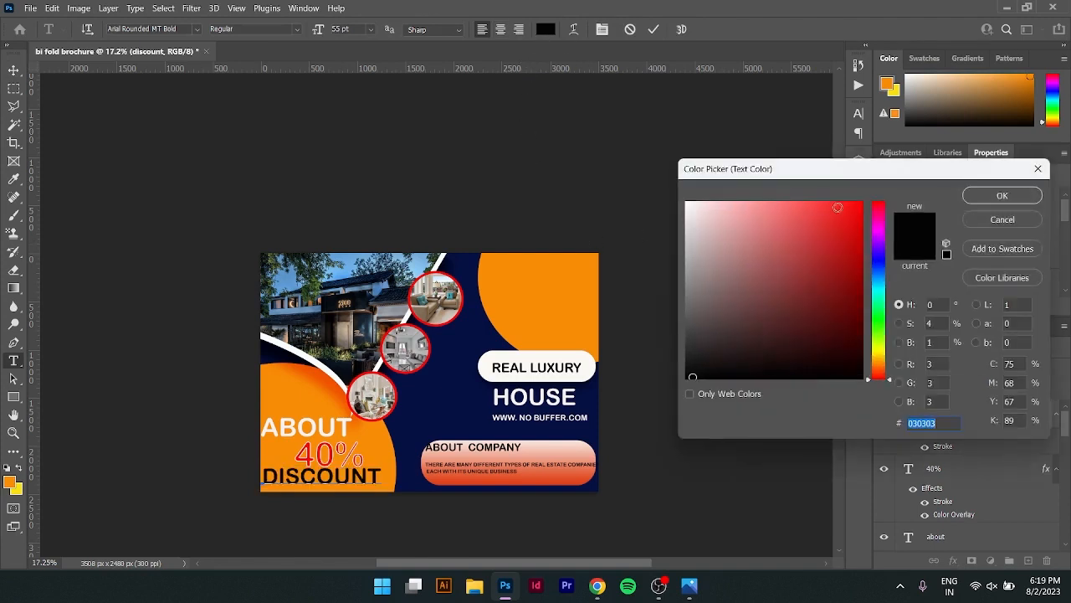
left_click(862, 206)
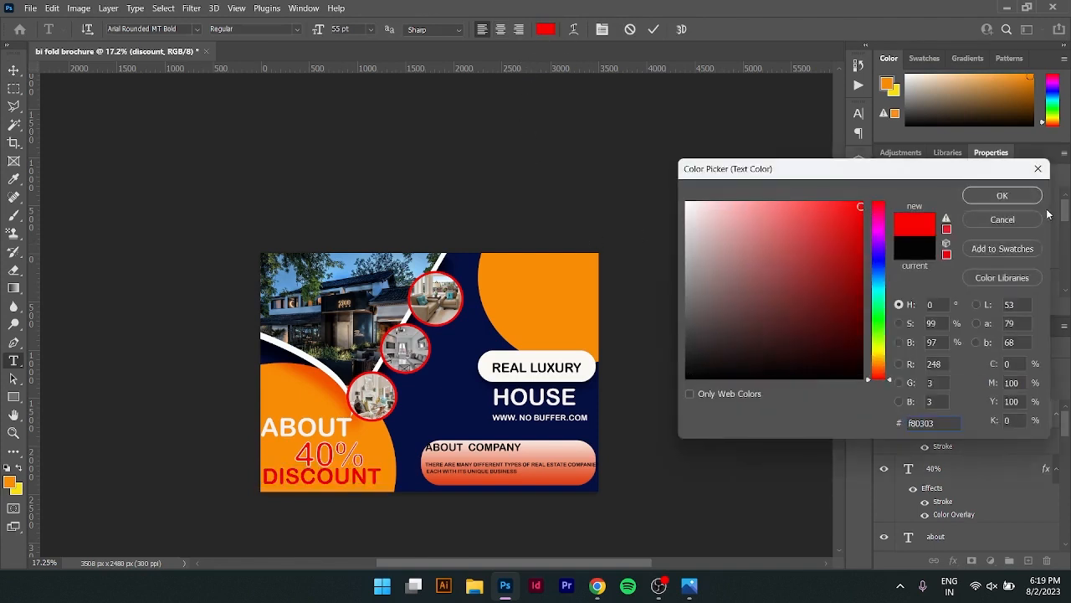
left_click(1018, 195)
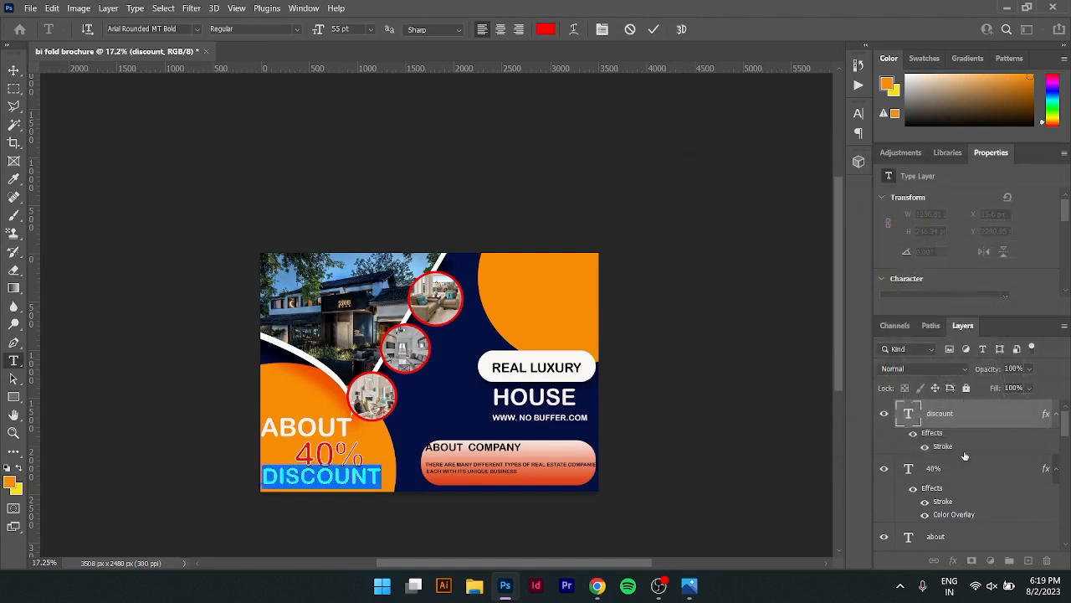
key("ctrl+Return")
key("v")
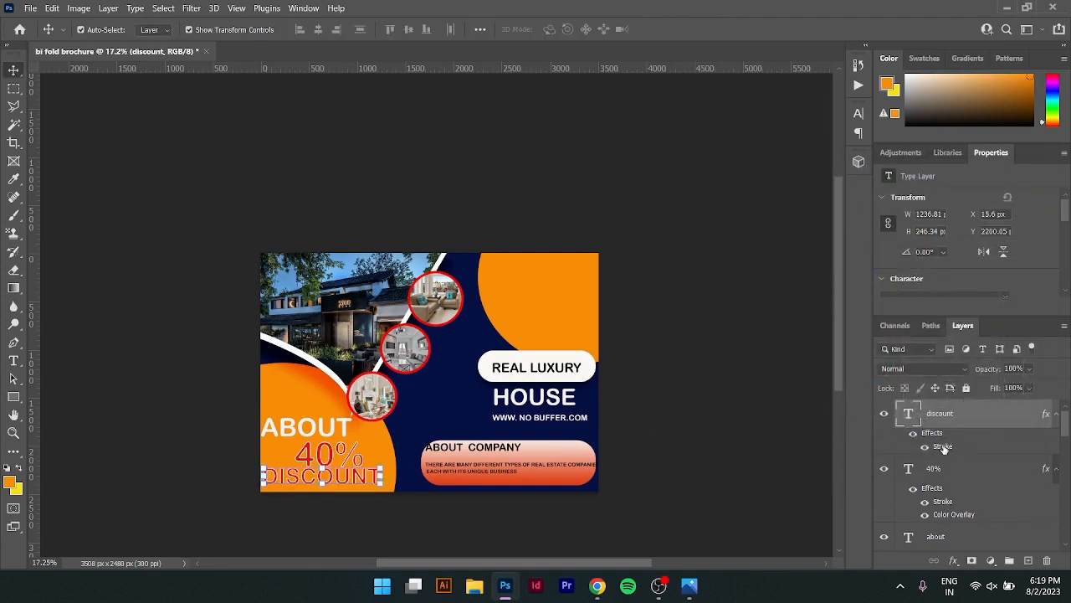
Check the DISCOUNT text's stroke settings, accept them and deselect the layer
double_click(943, 448)
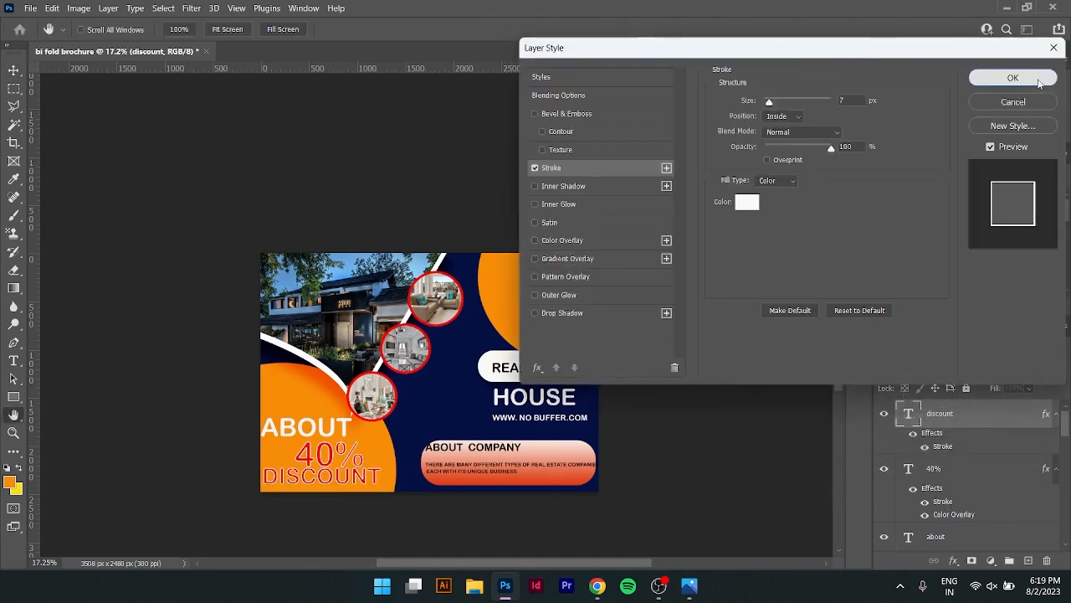
left_click(1013, 78)
left_click(678, 303)
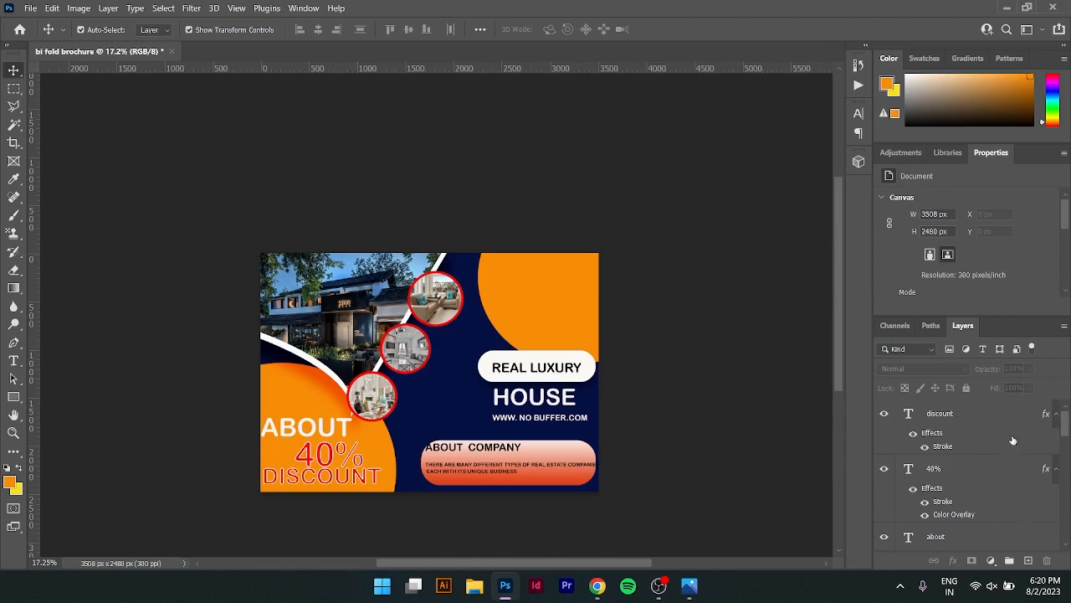
Add a drop shadow to the 40% text with opacity at 100% and the color set to black, 000000
left_click(976, 472)
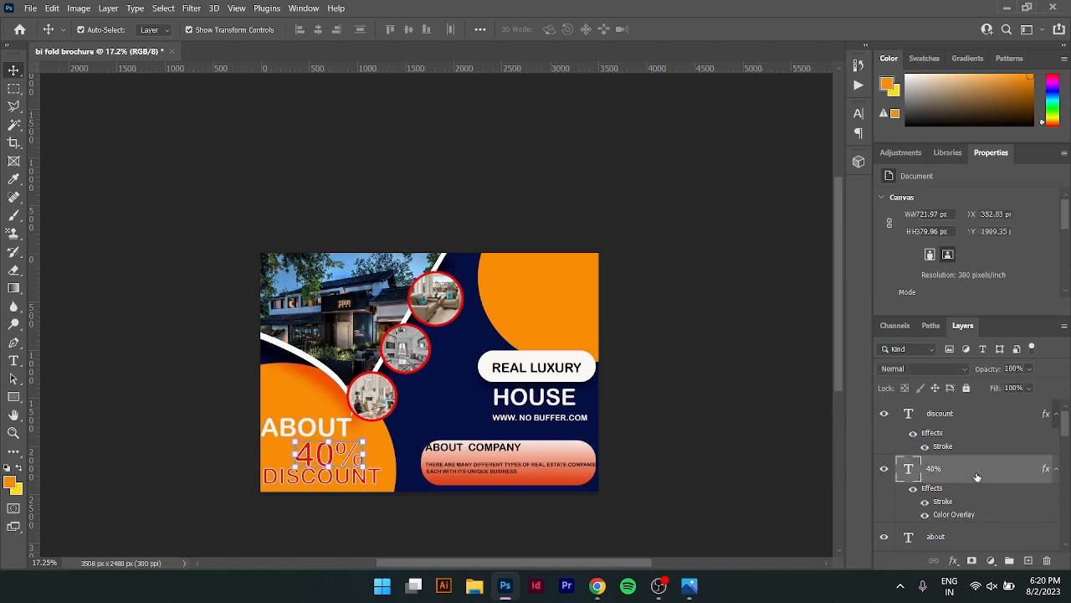
double_click(976, 476)
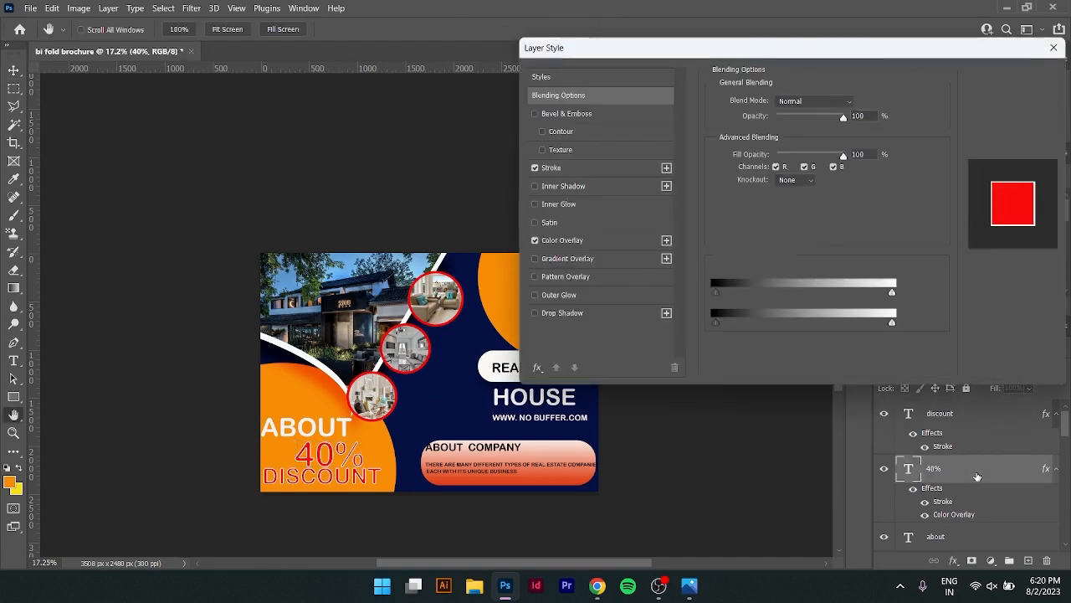
left_click(554, 316)
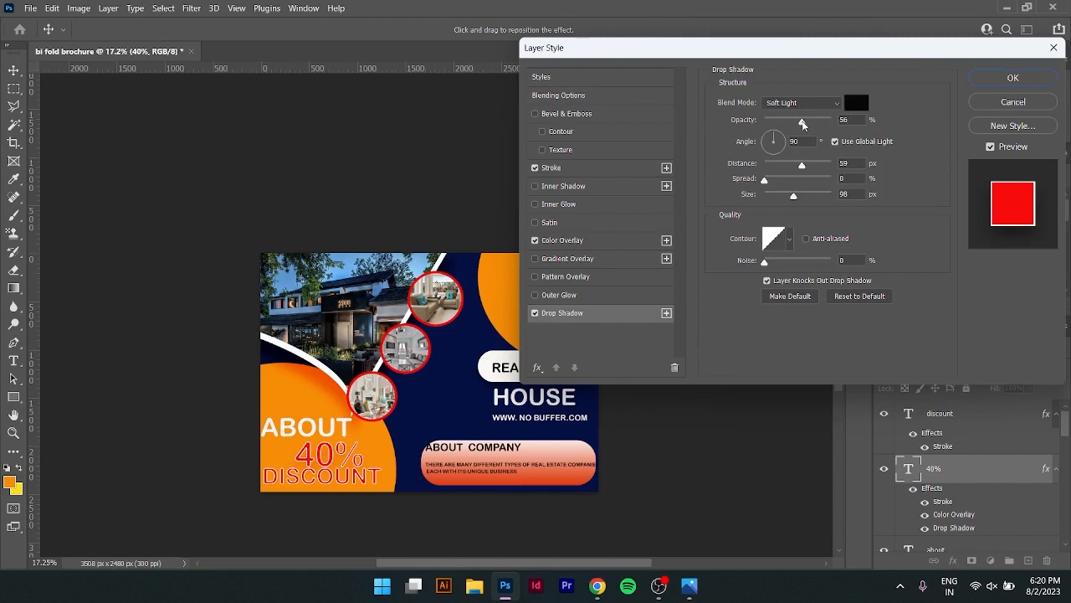
left_click_drag(797, 121, 879, 137)
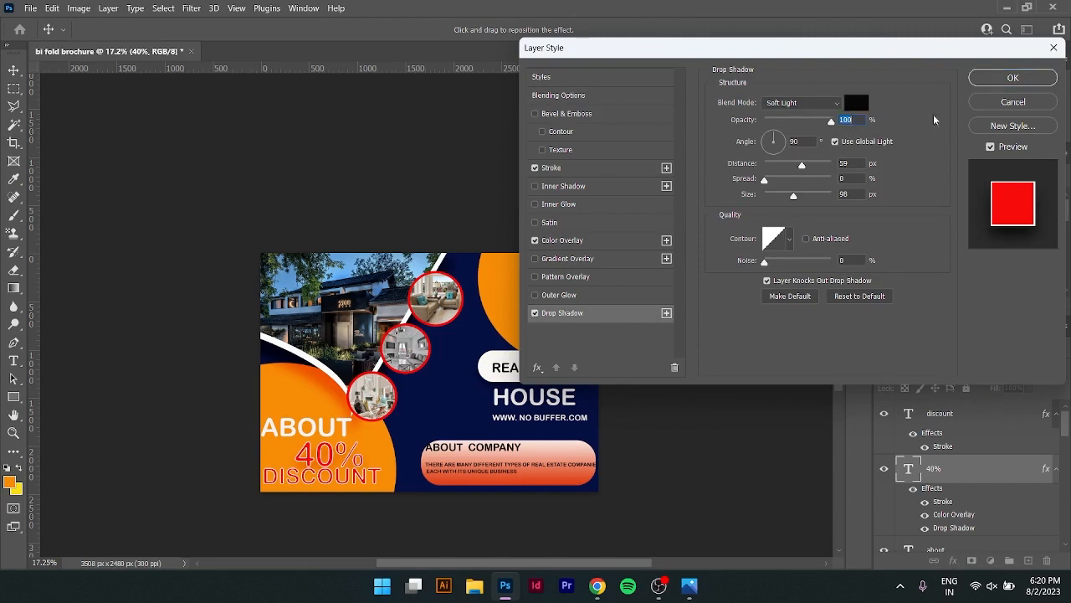
left_click(856, 102)
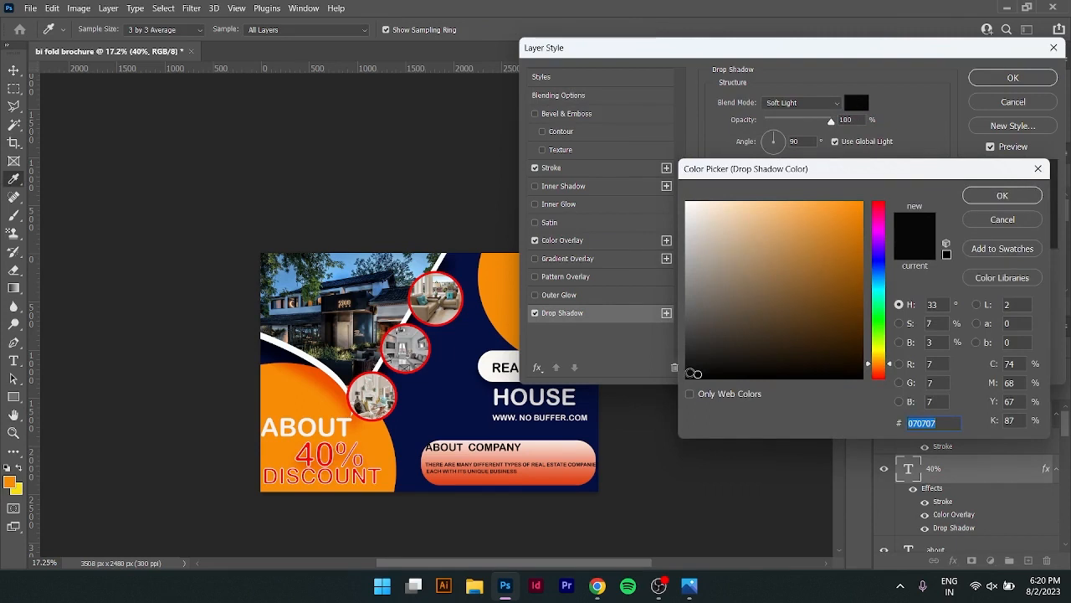
type("000000")
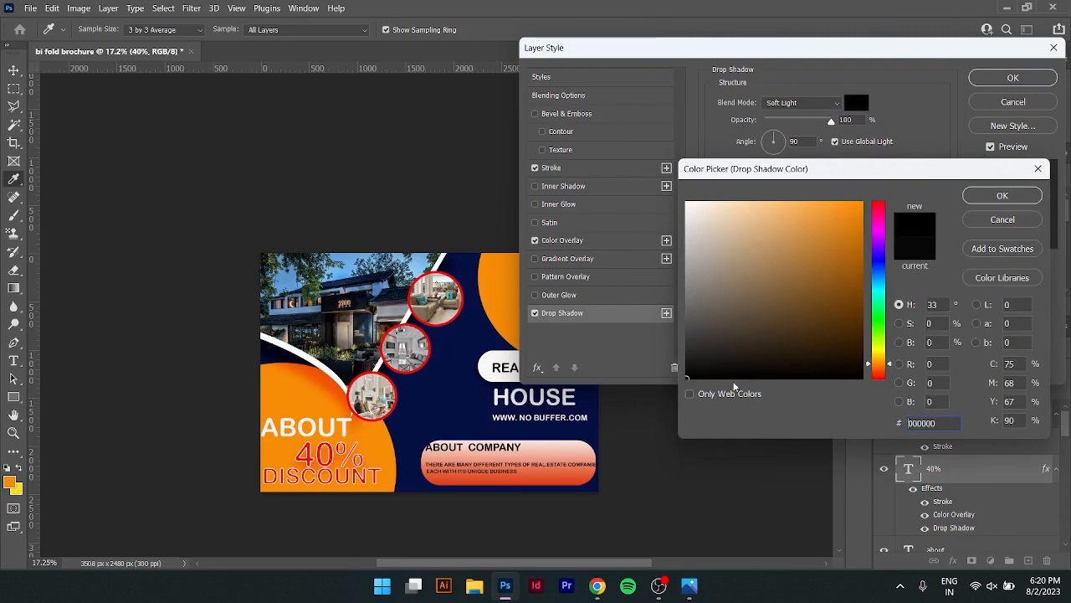
left_click(1023, 195)
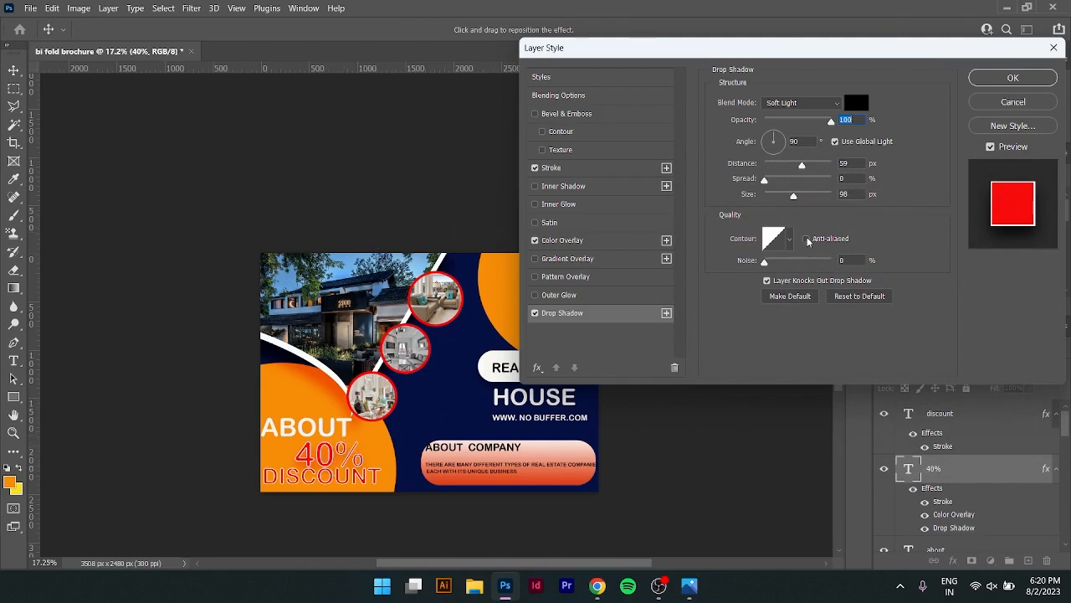
left_click(857, 102)
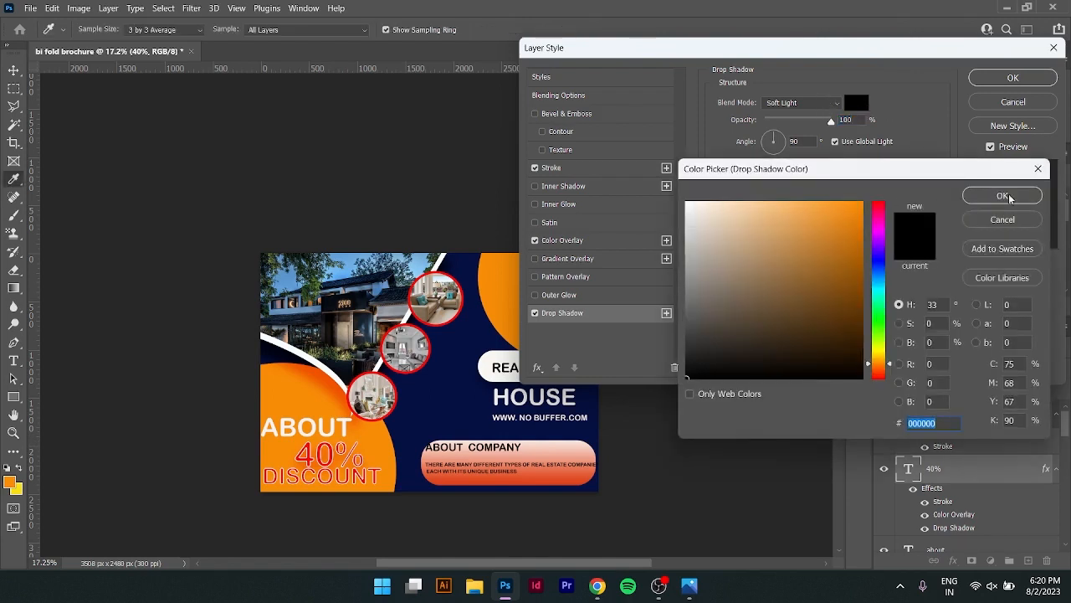
key("Return")
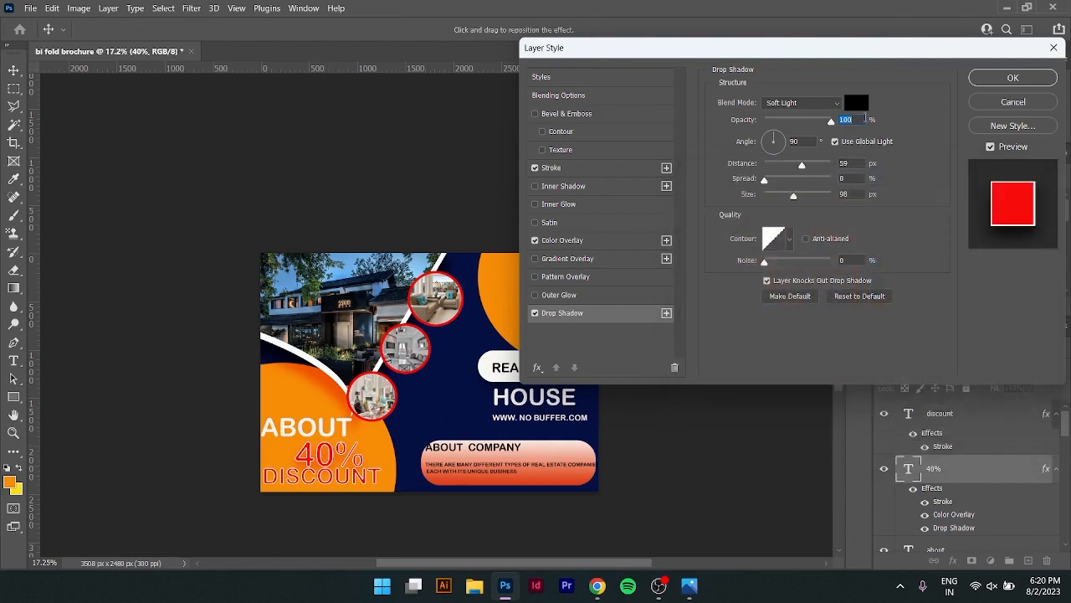
Set the 40% text's drop shadow to Normal blend mode and lower its opacity to about 38%
left_click(838, 107)
left_click(824, 99)
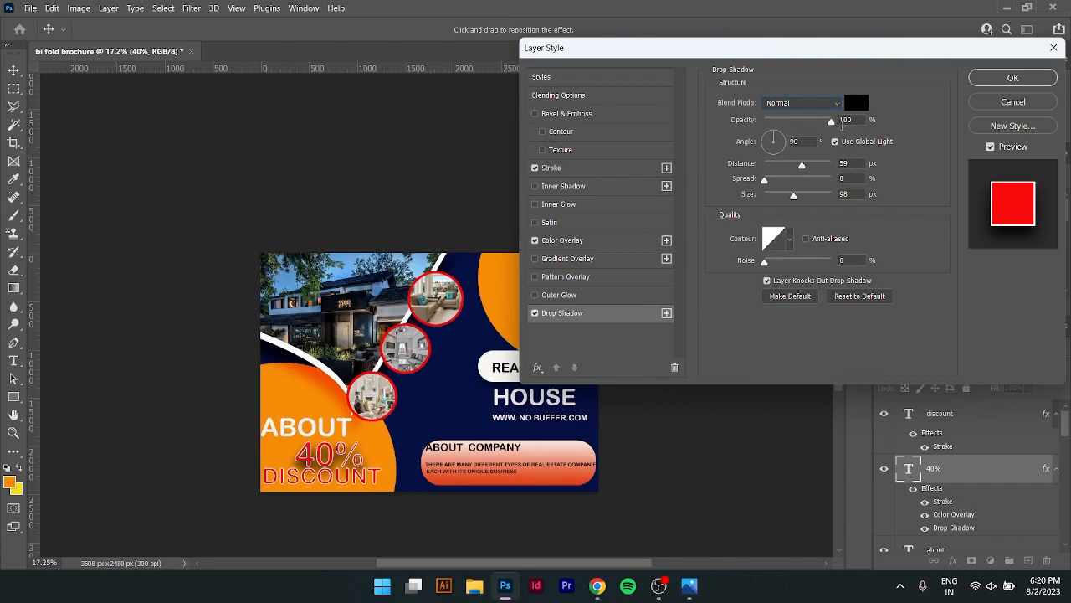
left_click_drag(831, 121, 791, 125)
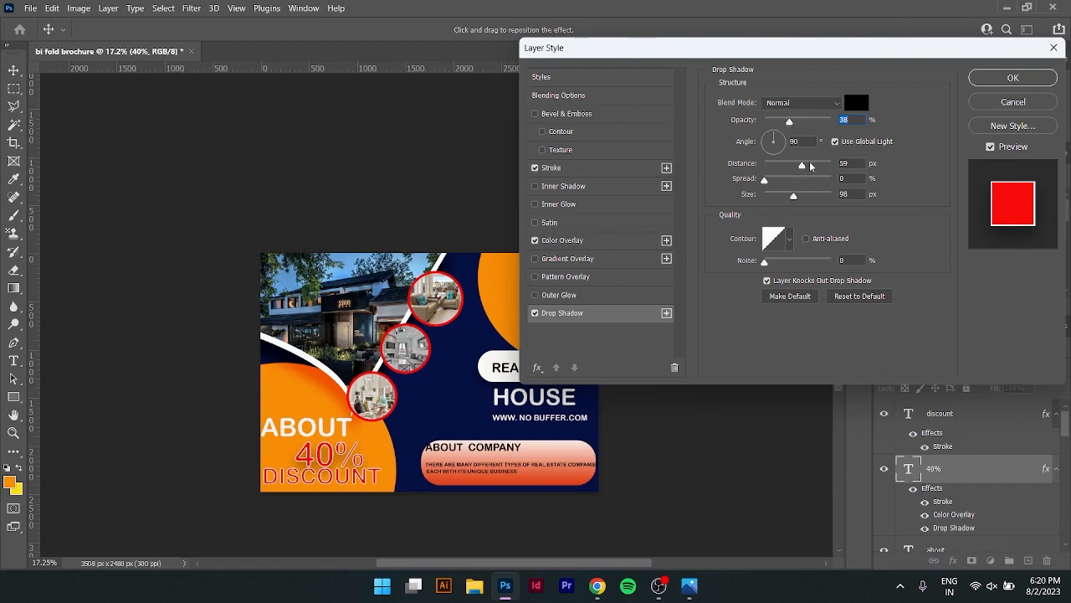
Set the 40% text's drop shadow distance to 8 px and its spread to 9%
left_click(850, 162)
key("Down")
key("BackSpace")
key("BackSpace")
type("8")
type("9")
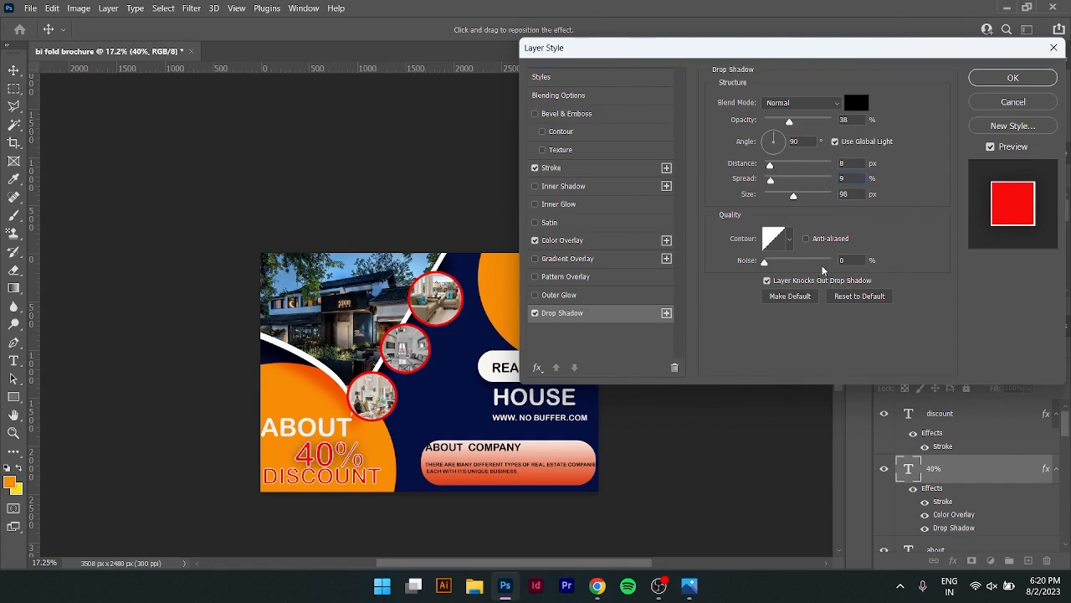
Reduce the 40% text's drop shadow size to about 88 px, apply the layer style and deselect the layer
left_click(854, 199)
key("Down")
key("Down")
key("Down")
key("Down")
key("Down")
key("Down")
key("Down")
key("Down")
key("Down")
key("Down")
key("Return")
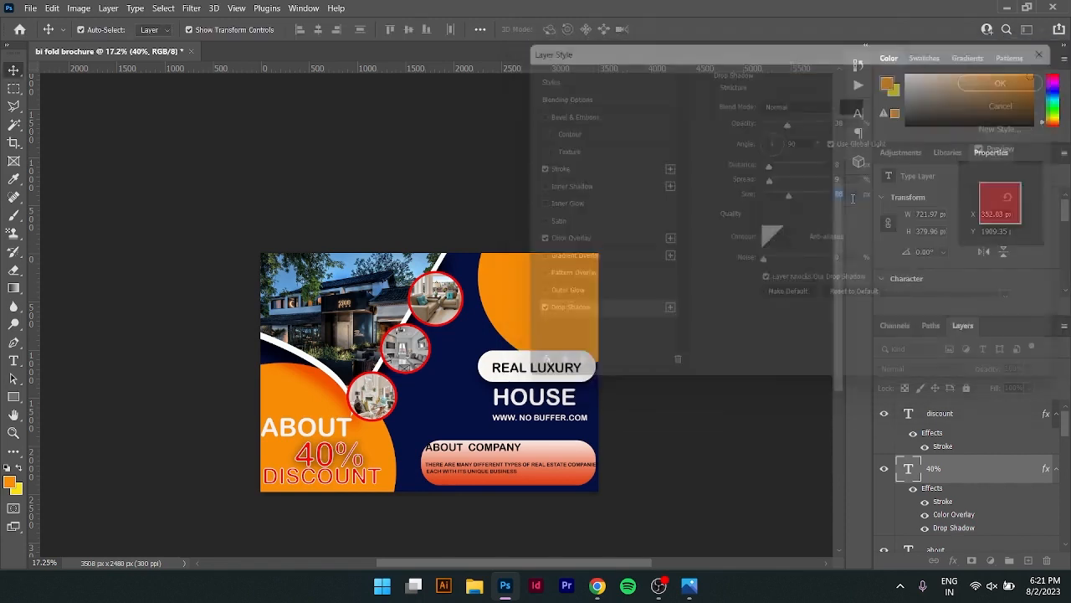
left_click(692, 360)
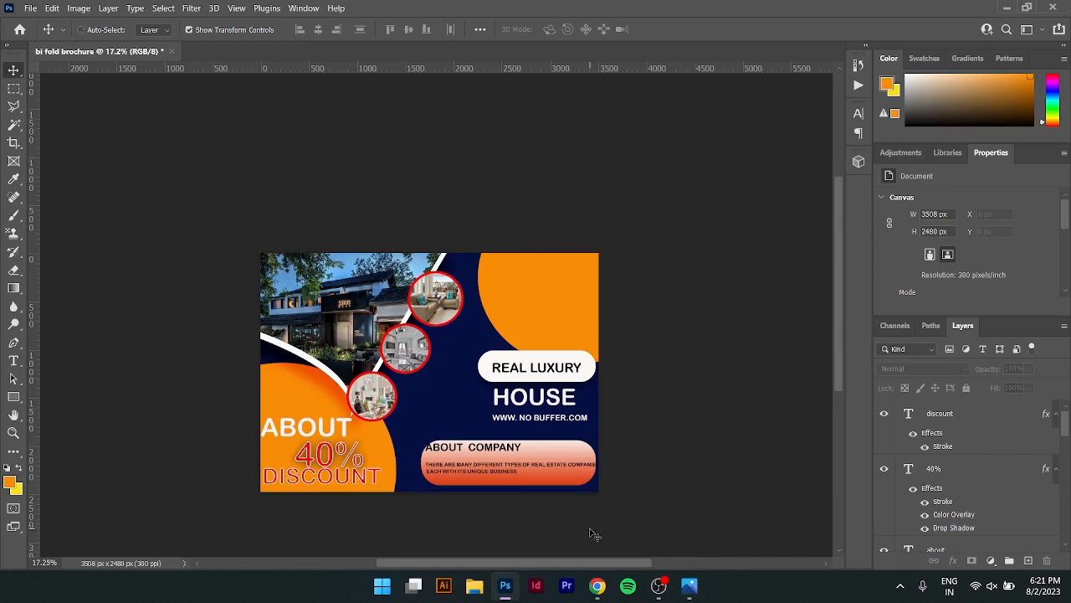
Undo the drop shadow on the 40% text, keeping its stroke and color overlay
key("ctrl+z")
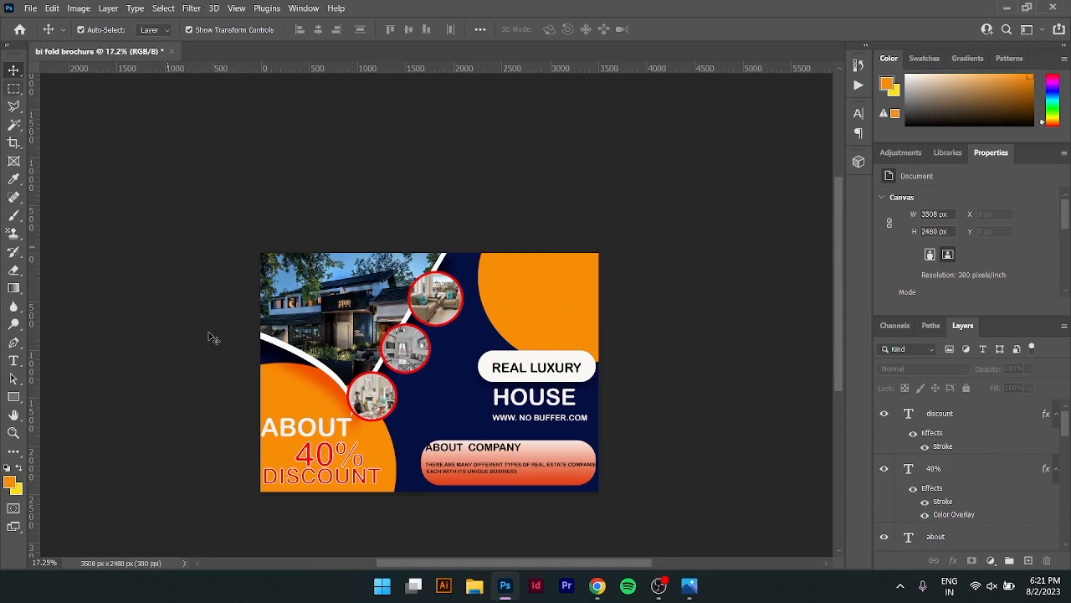
scroll(553, 231, "down", 3)
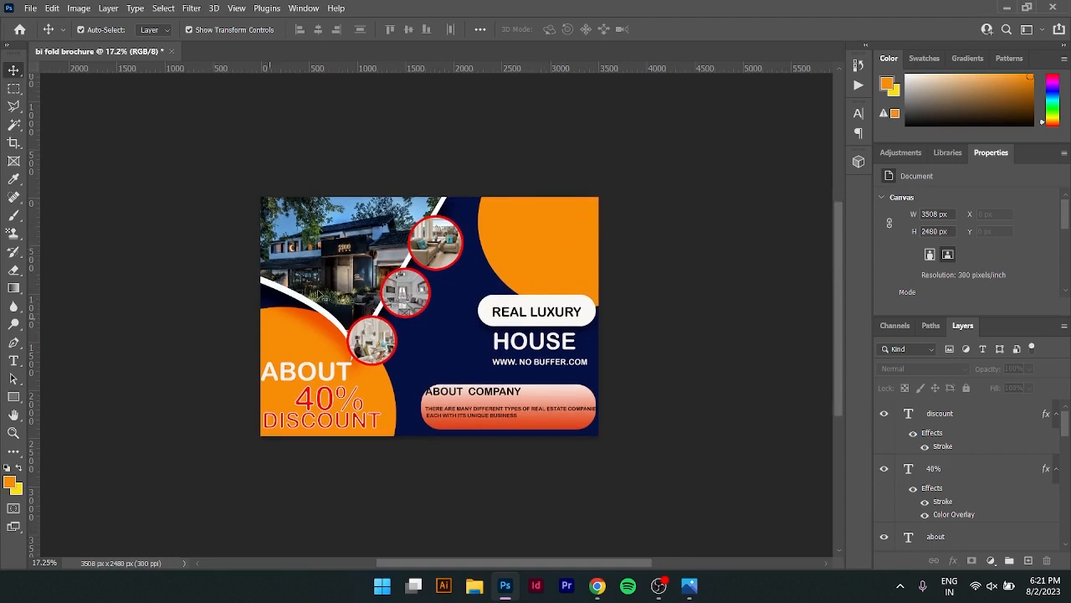
Open the logo Photoshop file from the pinned folder on New Volume (D:)
left_click(30, 7)
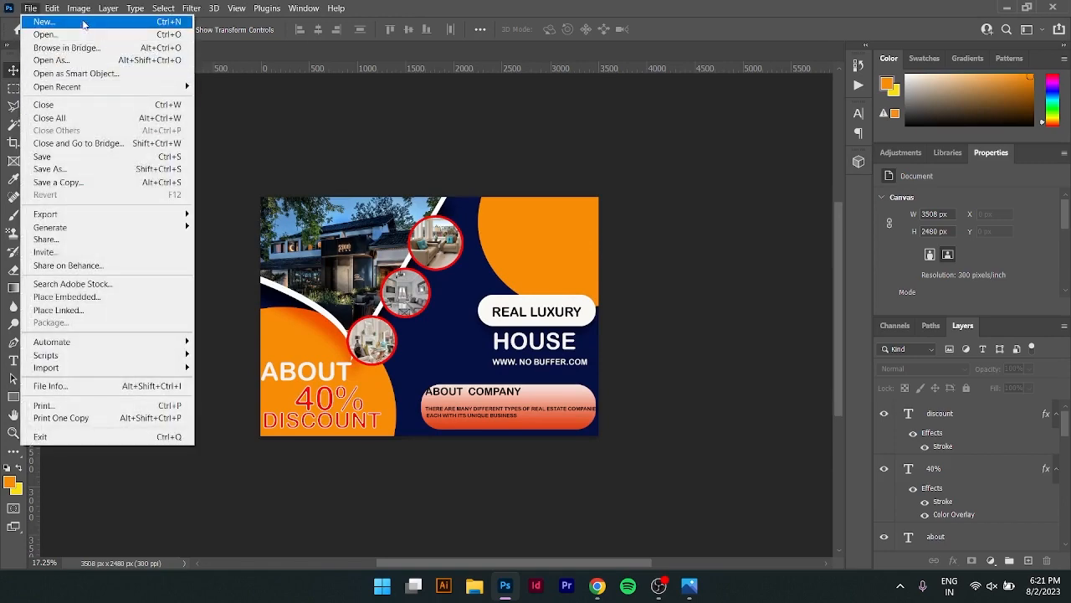
left_click(75, 37)
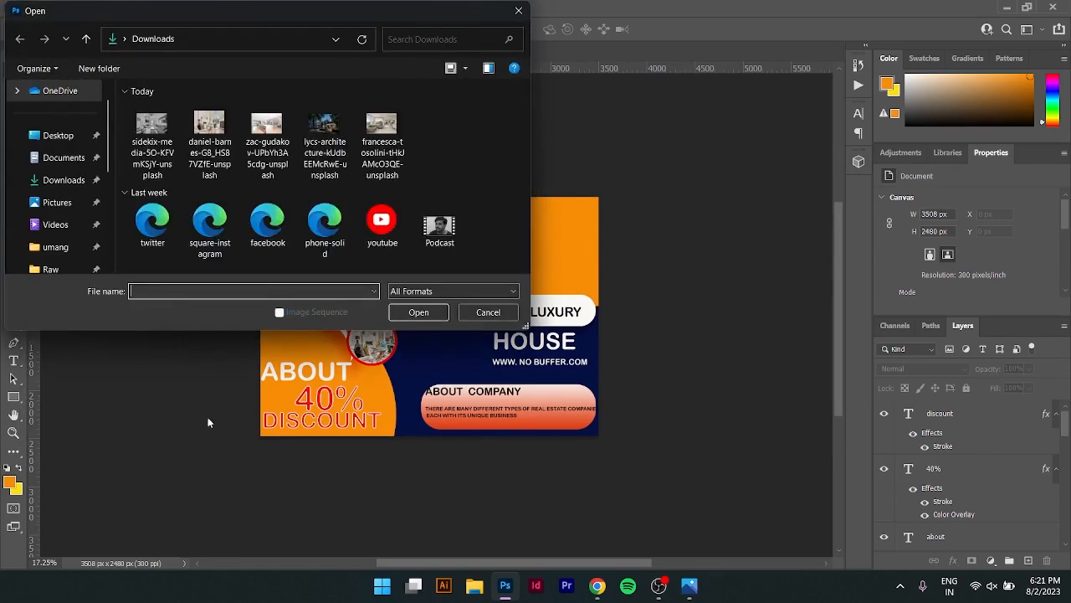
scroll(71, 192, "down", 3)
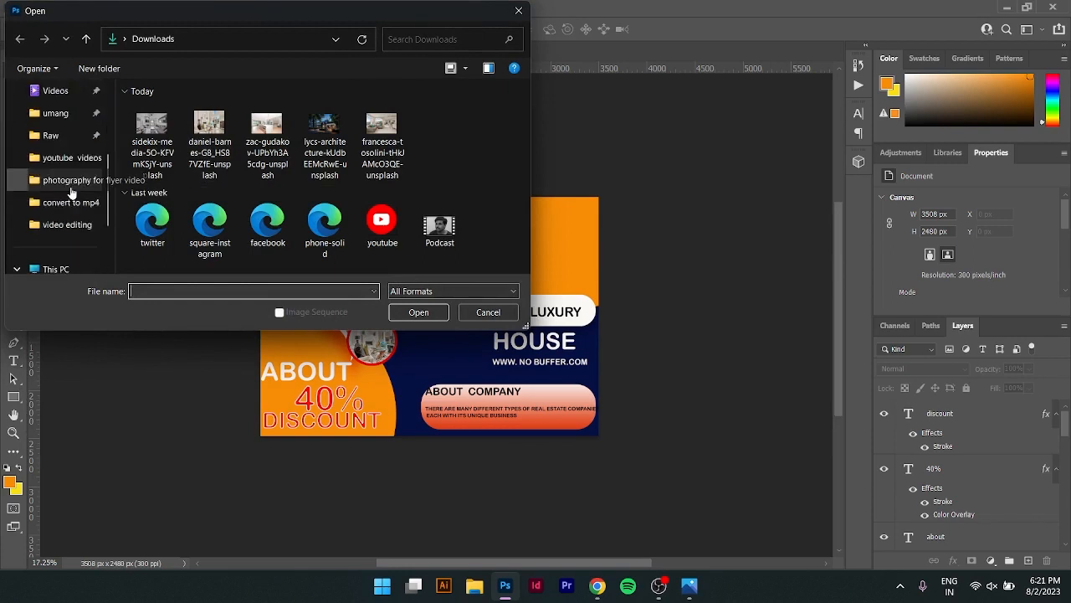
left_click(71, 119)
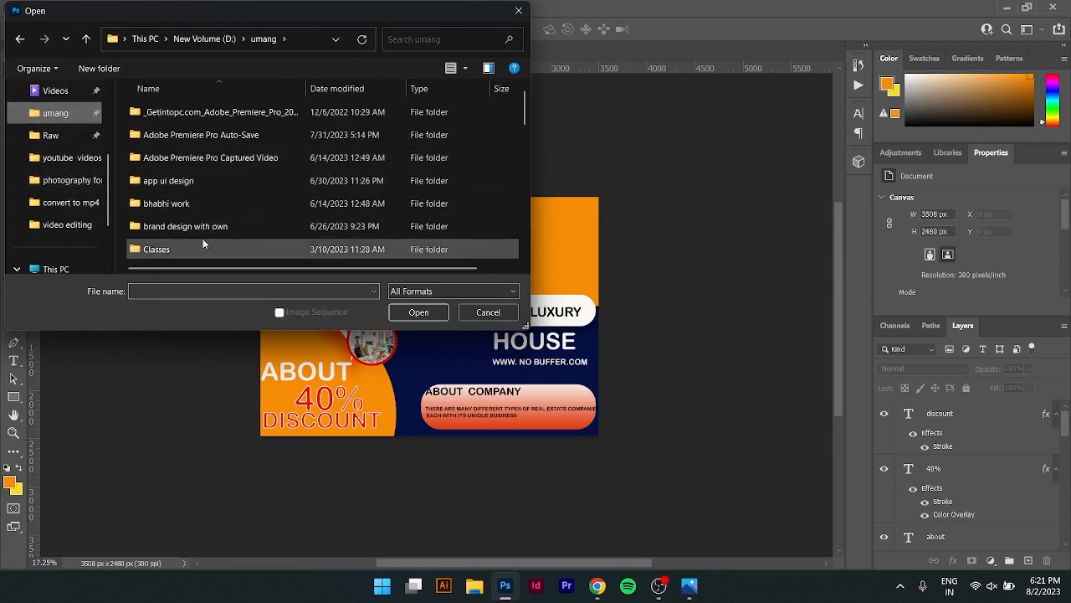
scroll(207, 208, "down", 4)
scroll(206, 207, "down", 3)
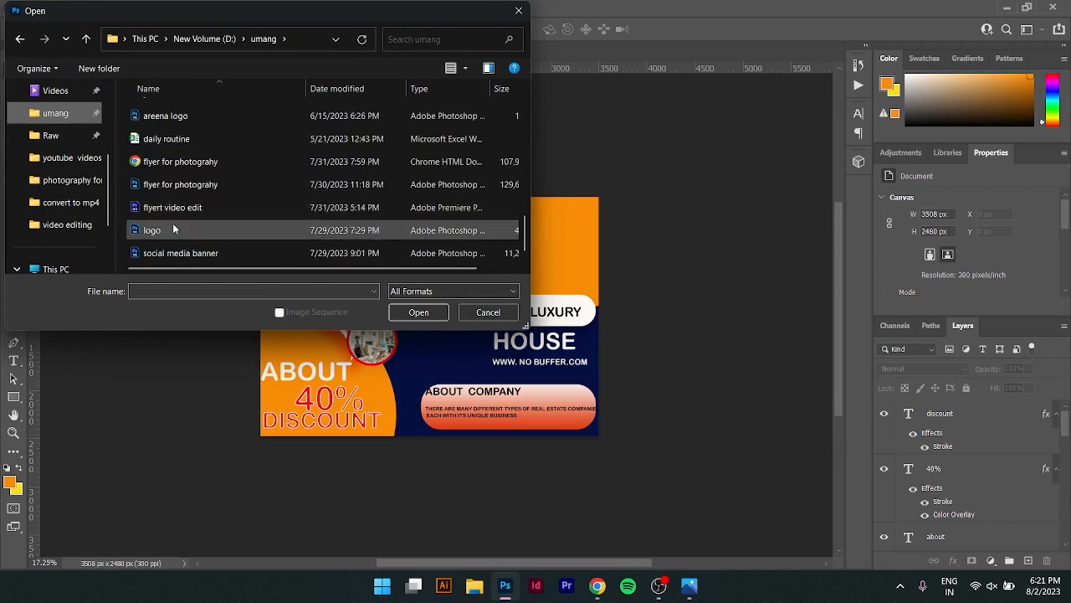
left_click(172, 229)
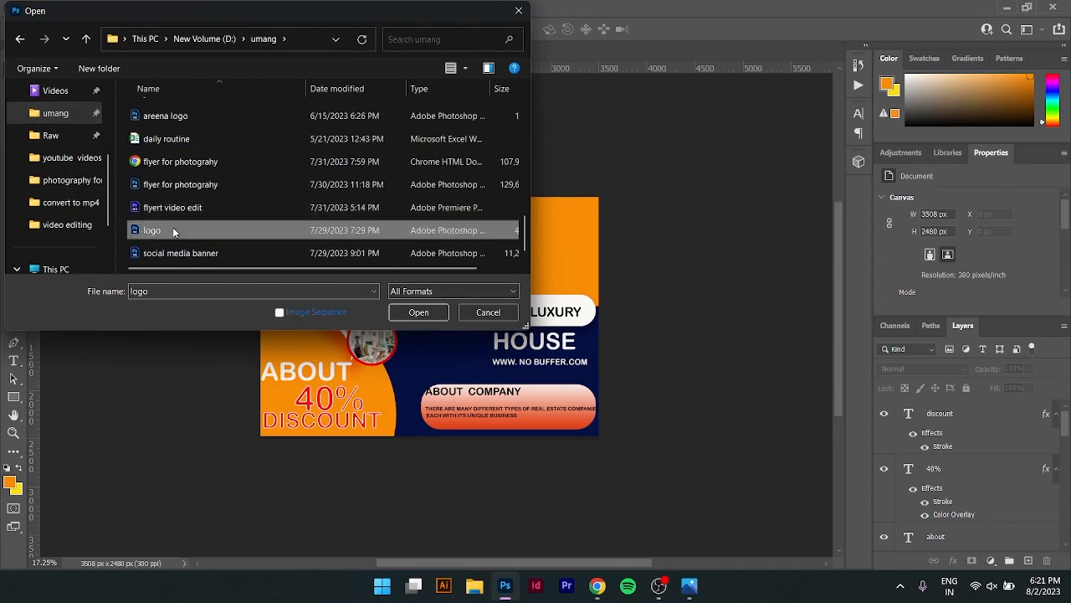
left_click(419, 311)
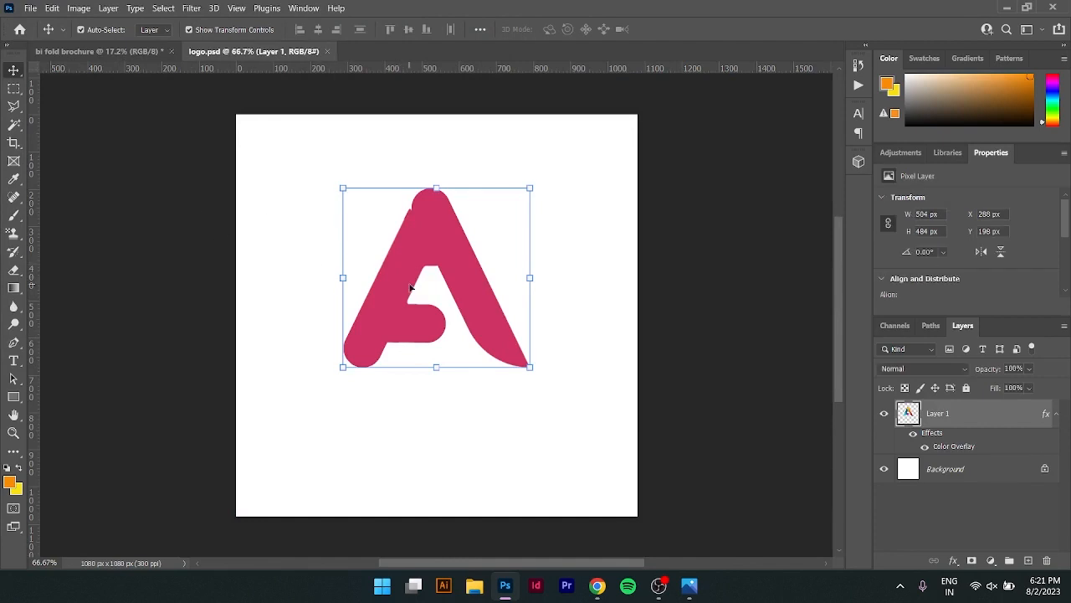
Bring the A logo into the bi fold brochure, scale it to 82.64% and place it in the orange ellipse's upper-right corner
left_click_drag(410, 287, 593, 224)
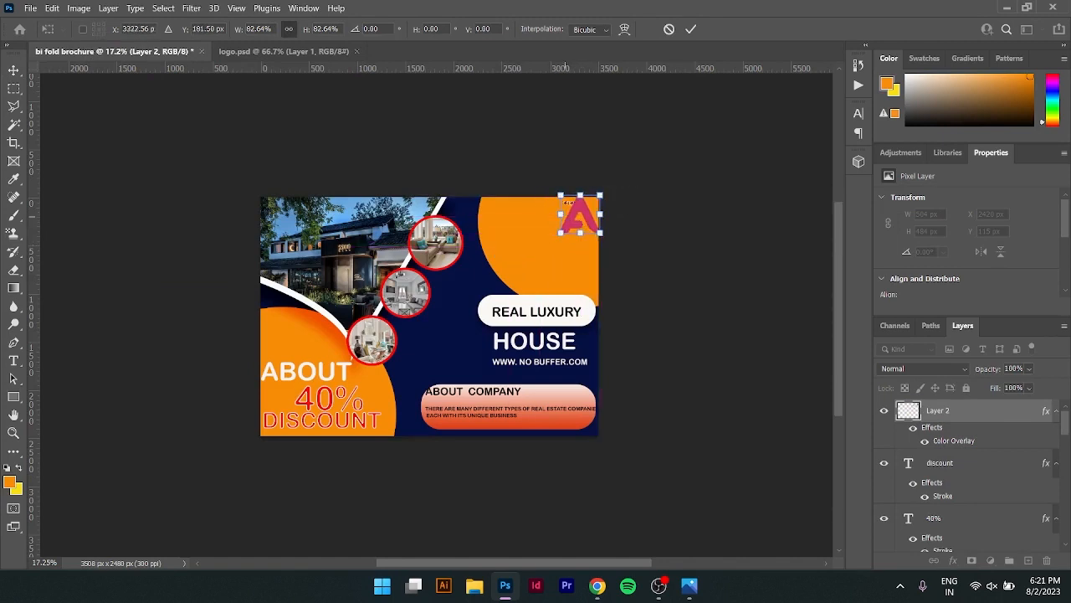
left_click(690, 29)
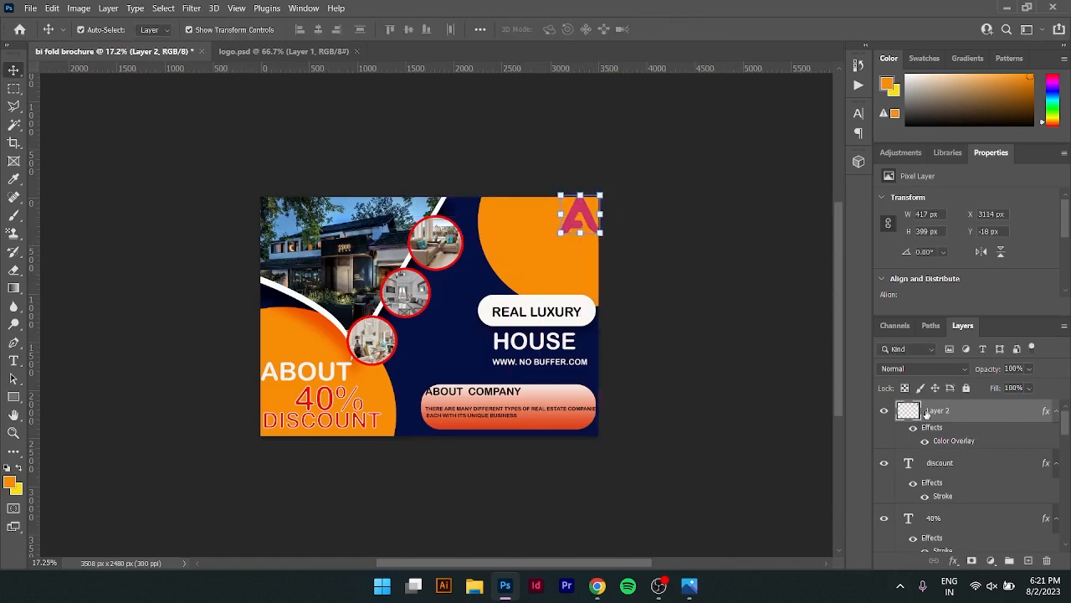
Change the A logo's color overlay to PANTONE 7632 C, apply the layer style and deselect the layer
double_click(993, 409)
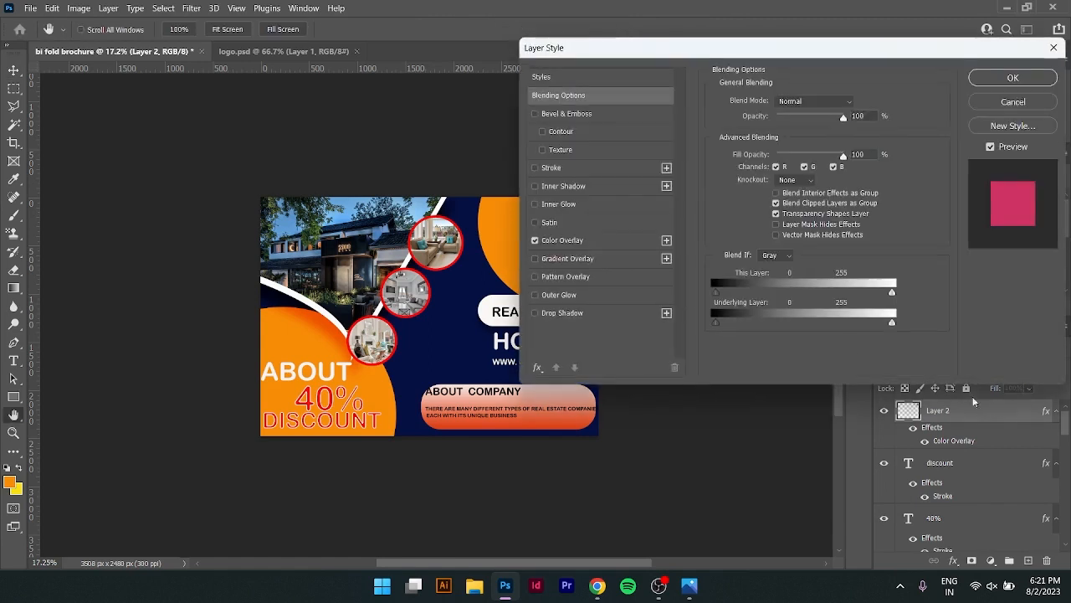
left_click(611, 240)
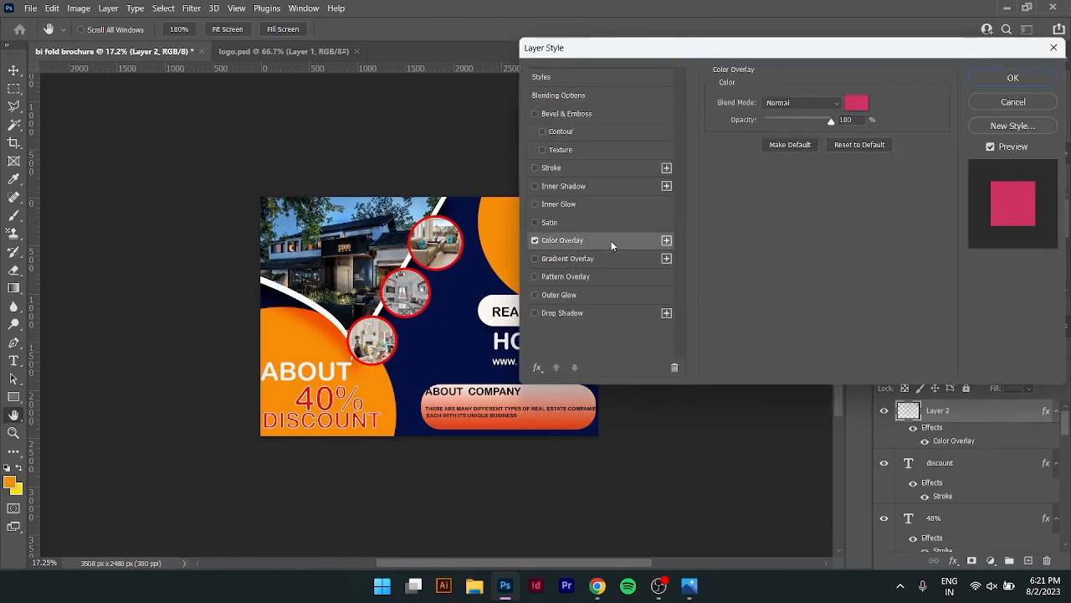
left_click(859, 103)
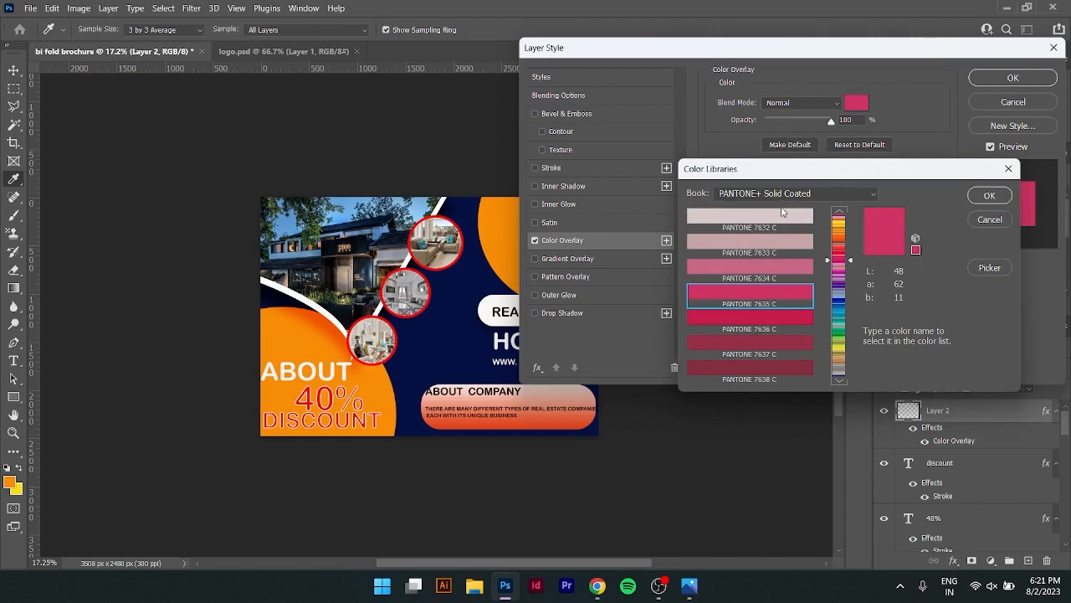
left_click(783, 214)
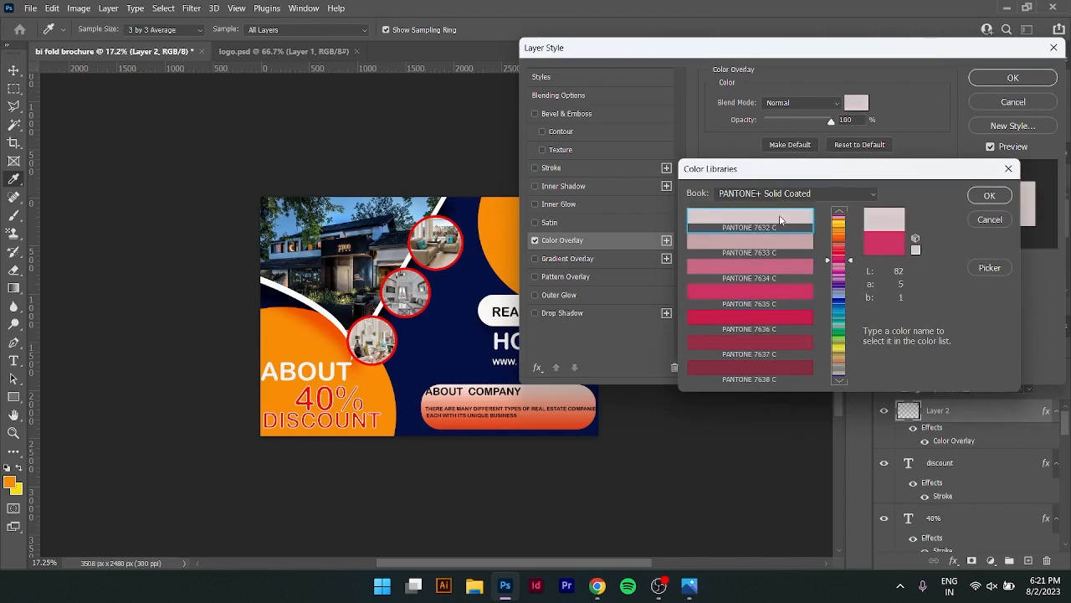
left_click(989, 195)
left_click(1012, 77)
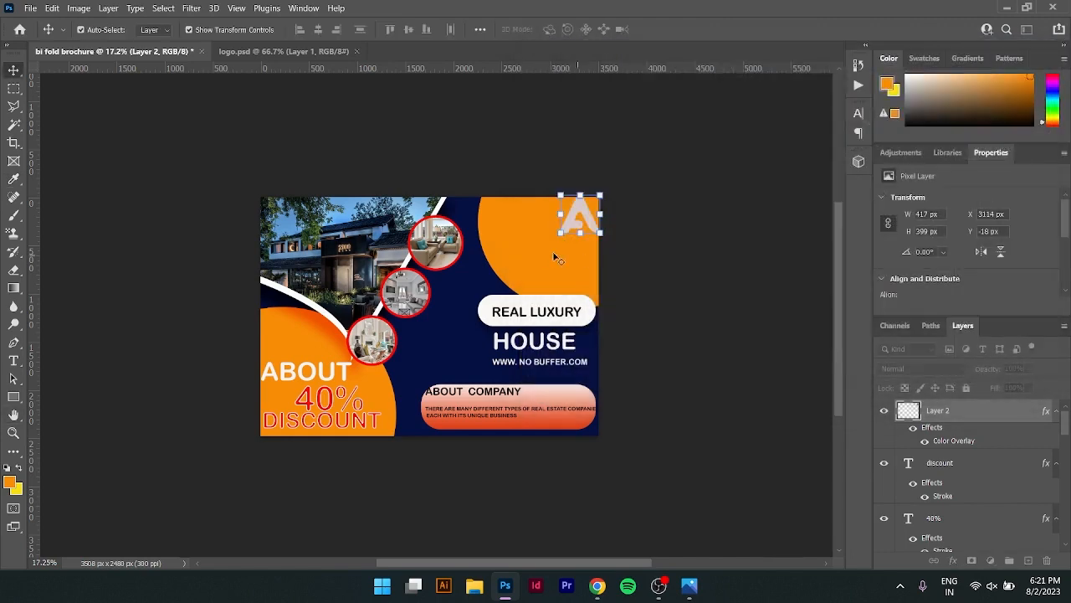
left_click(721, 234)
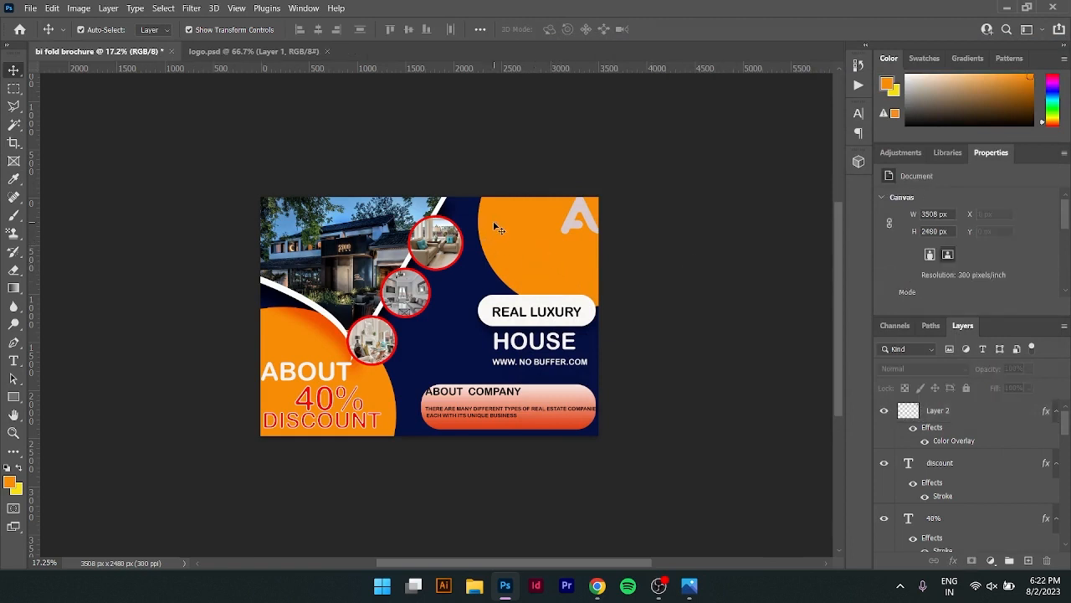
Try to add the 55 pt white text "a real s tate" on two lines over the orange ellipse by the logo
key("t")
left_click(515, 236)
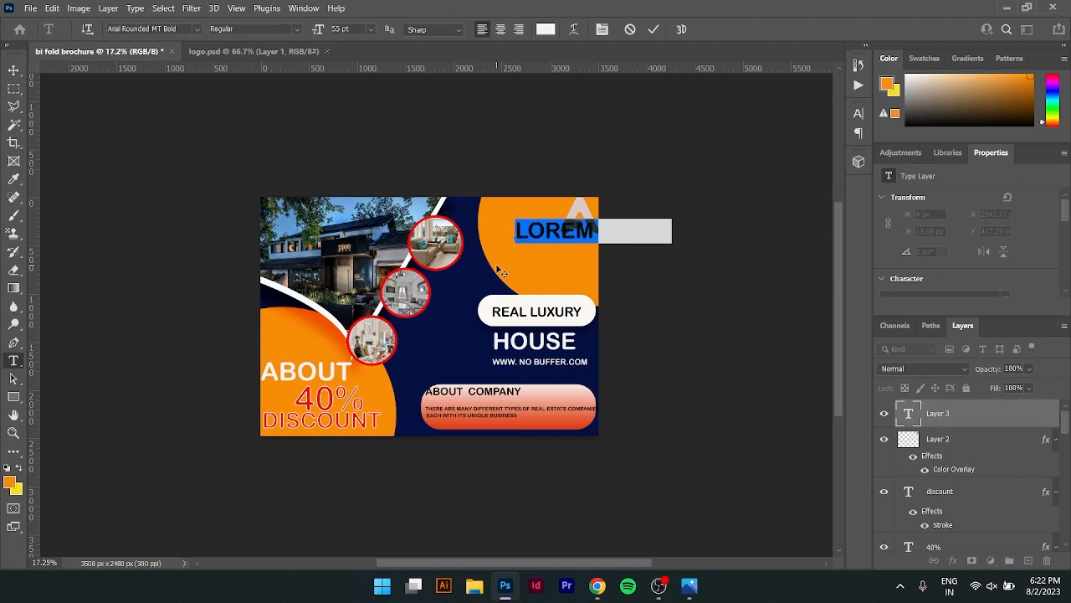
type("ALA")
key("BackSpace")
key("BackSpace")
key("BackSpace")
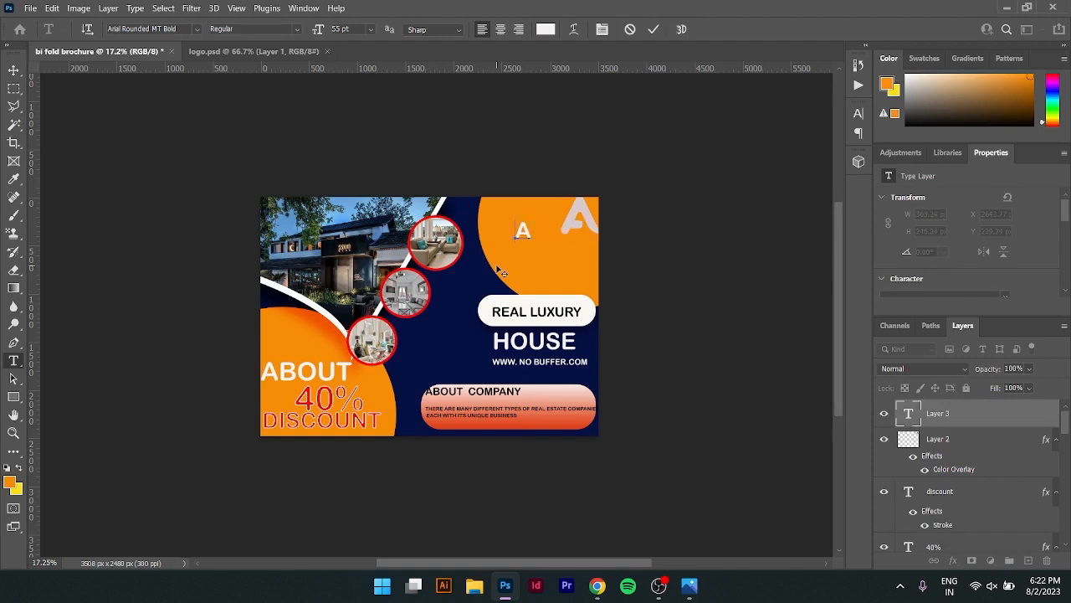
type("A REAL ESTAT")
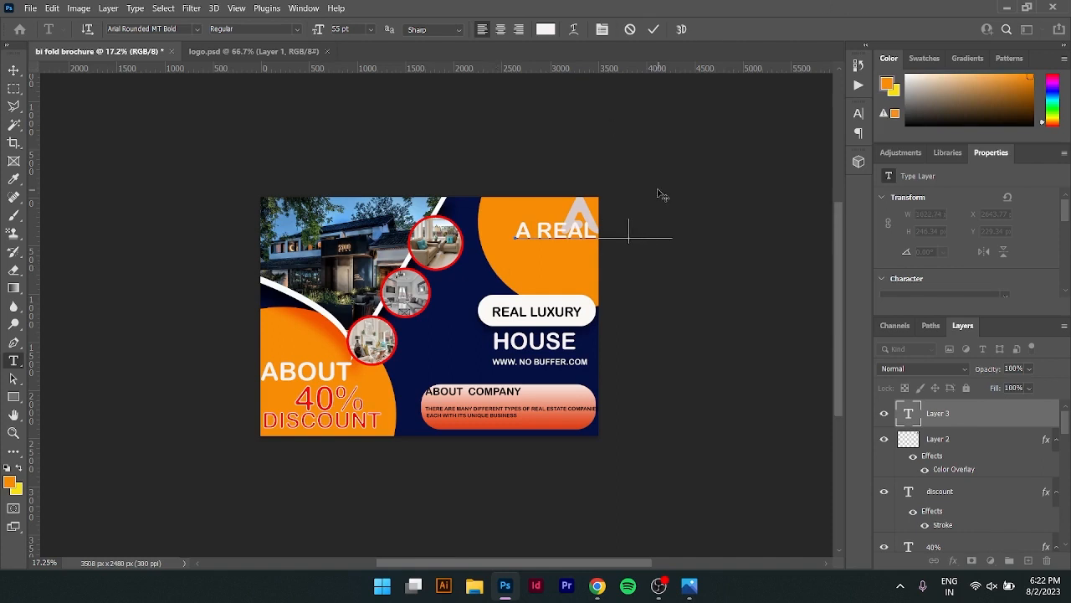
key("Left")
key("Return")
left_click(654, 29)
scroll(987, 268, "down", 3)
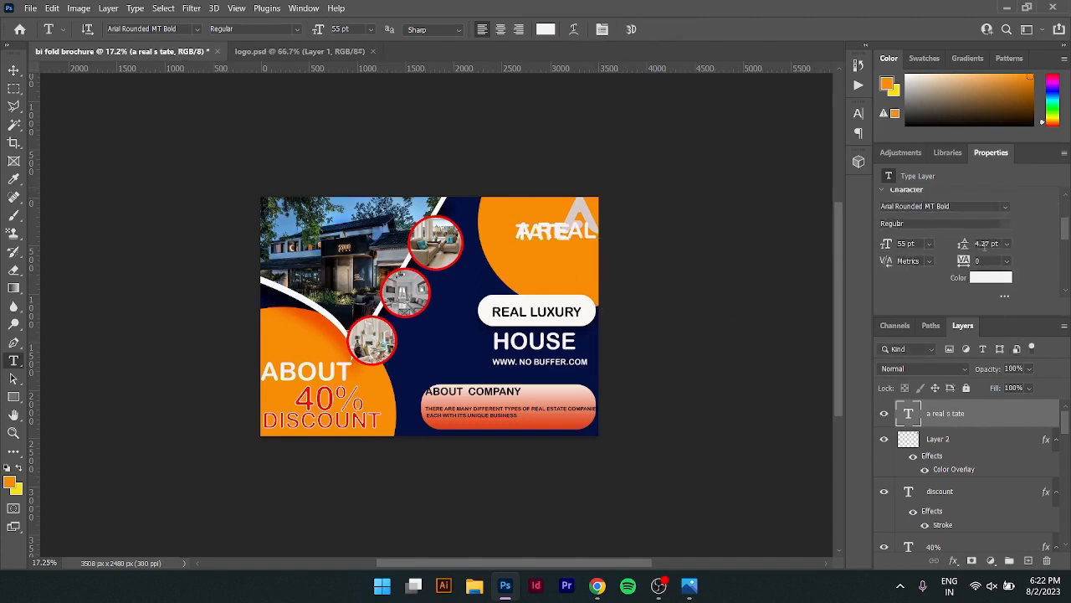
Try to adjust the new text's leading, and undo back past the text and the logo's color overlay change
left_click_drag(962, 243, 1006, 250)
key("ctrl+z")
key("ctrl+z")
key("ctrl+z")
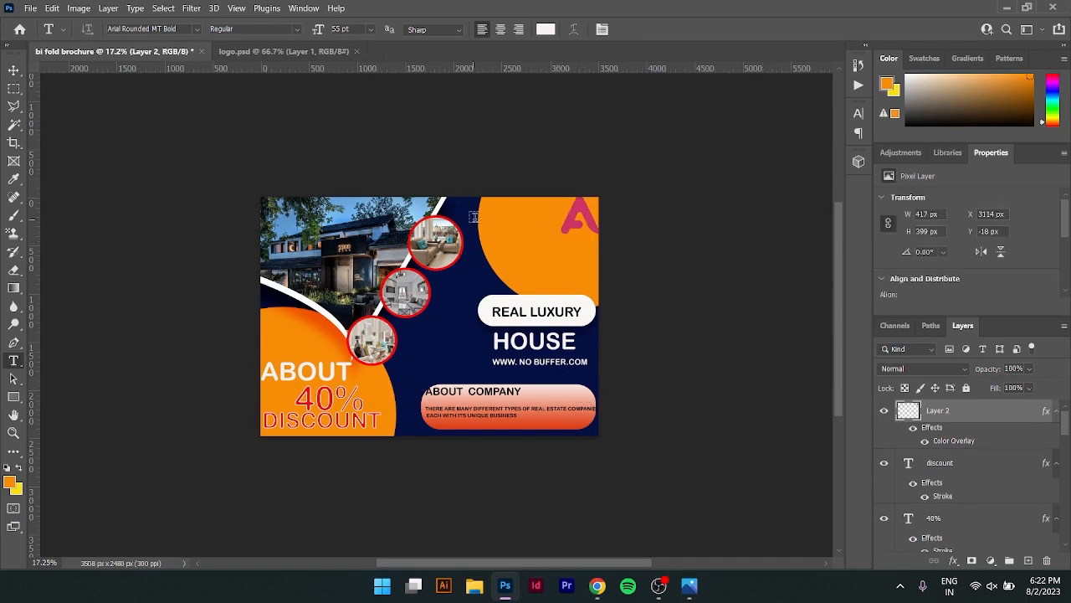
Add the white text "a real state" at 12 pt on the orange ellipse below the A logo
left_click(521, 241)
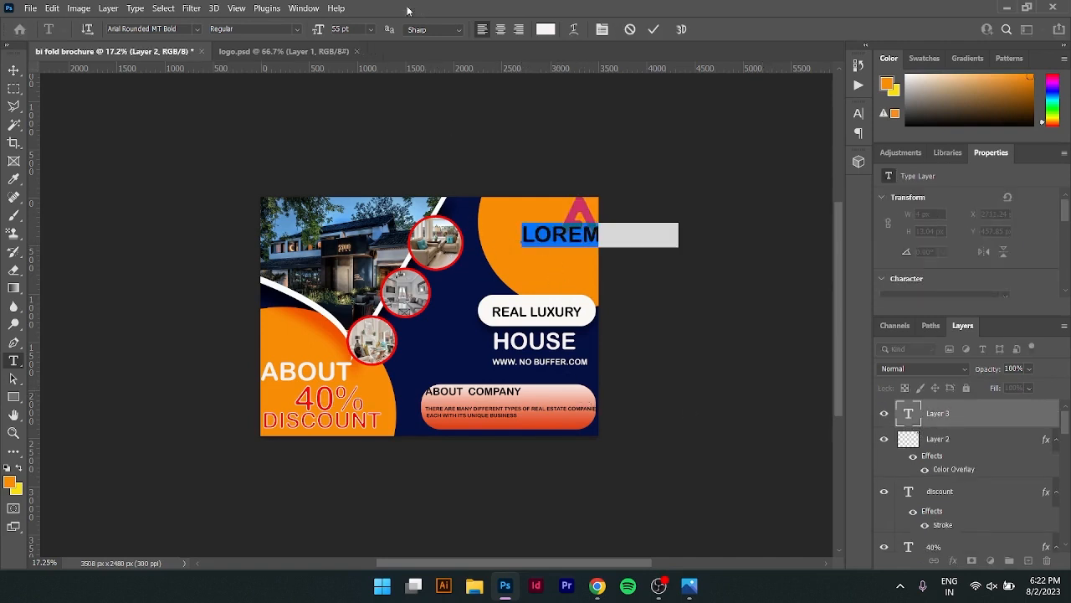
left_click_drag(324, 32, 292, 32)
key("BackSpace")
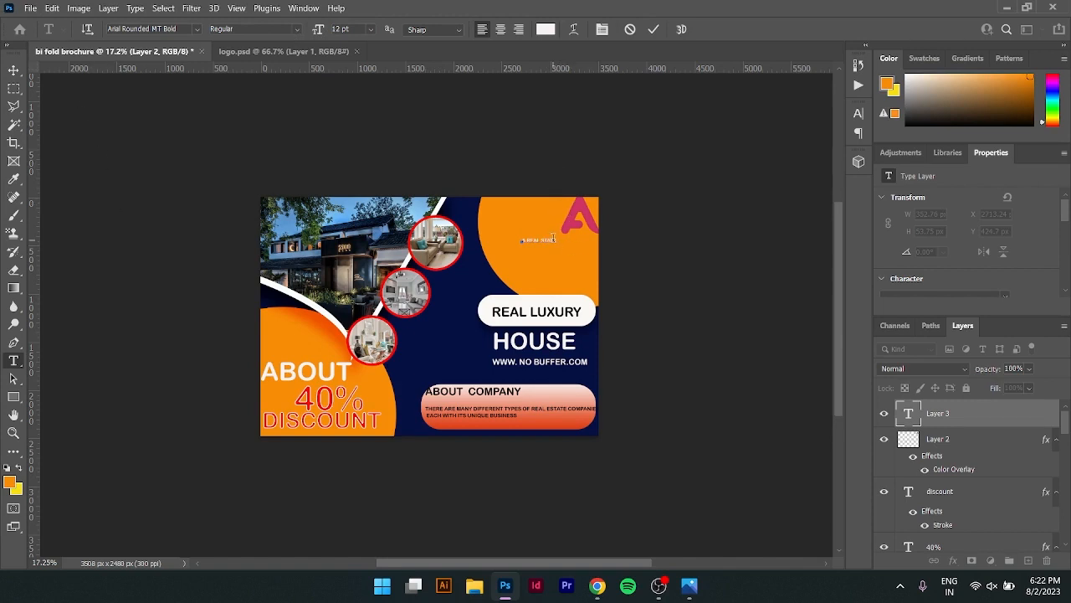
Enlarge the "a real state" text to about 573 px wide, move it directly beneath the A logo and commit it
key("ctrl+a")
left_click_drag(320, 29, 326, 29)
left_click_drag(566, 257, 584, 259)
left_click(653, 30)
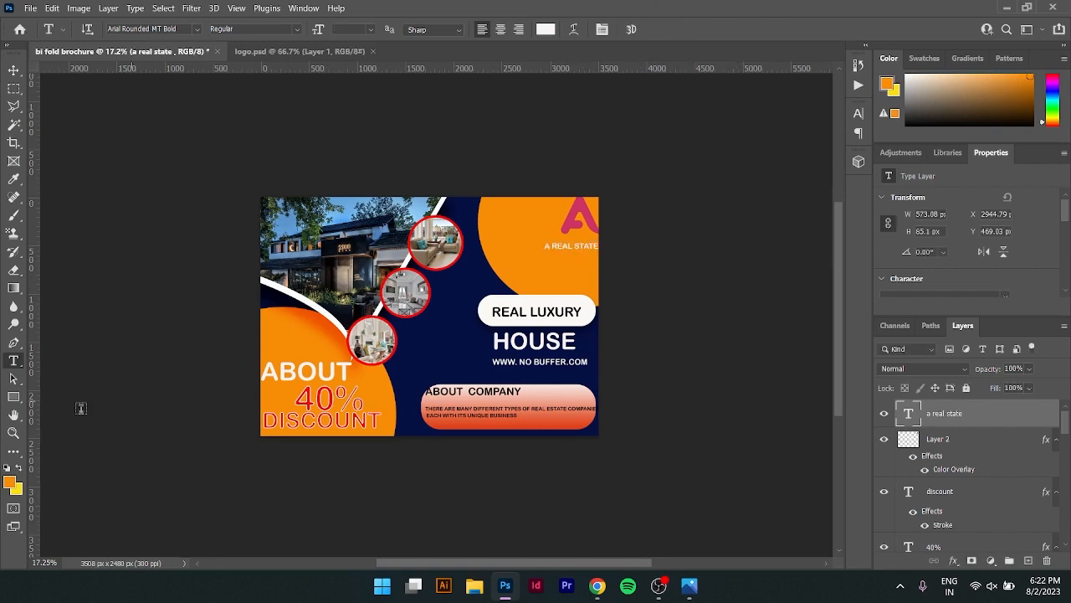